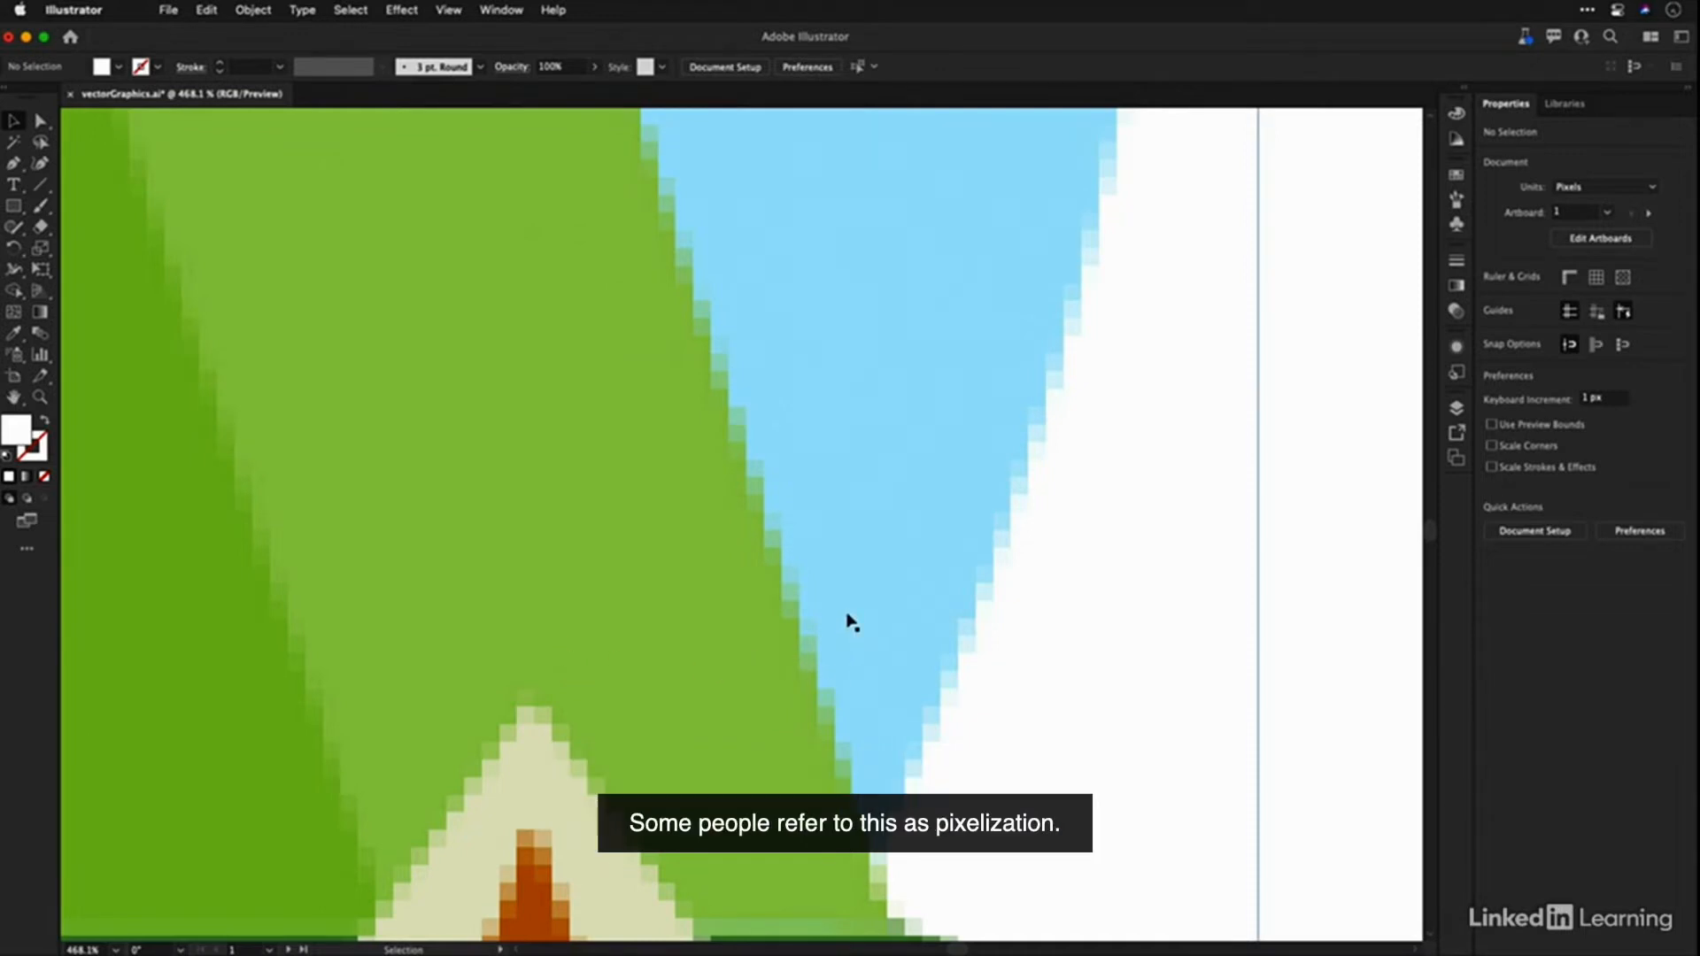
Step: Compare the edge quality of the raster image and the vector graphic at high magnification and at full view
scroll(848, 620, down, 10)
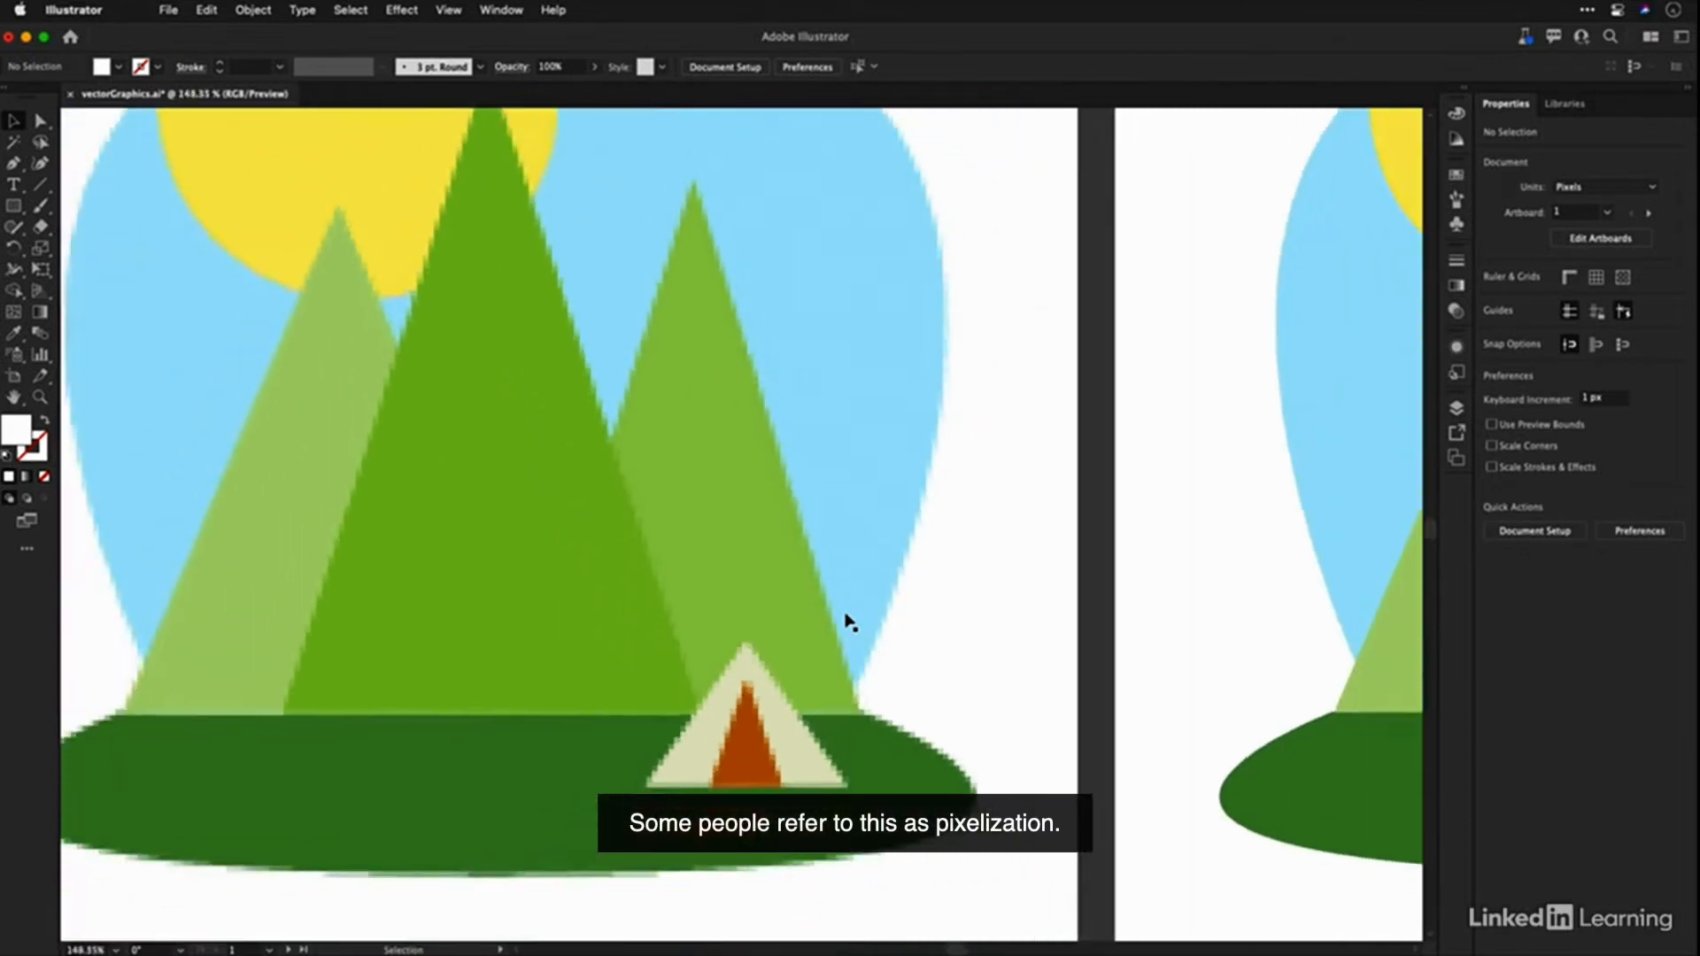
scroll(848, 620, down, 2)
scroll(848, 620, down, 3)
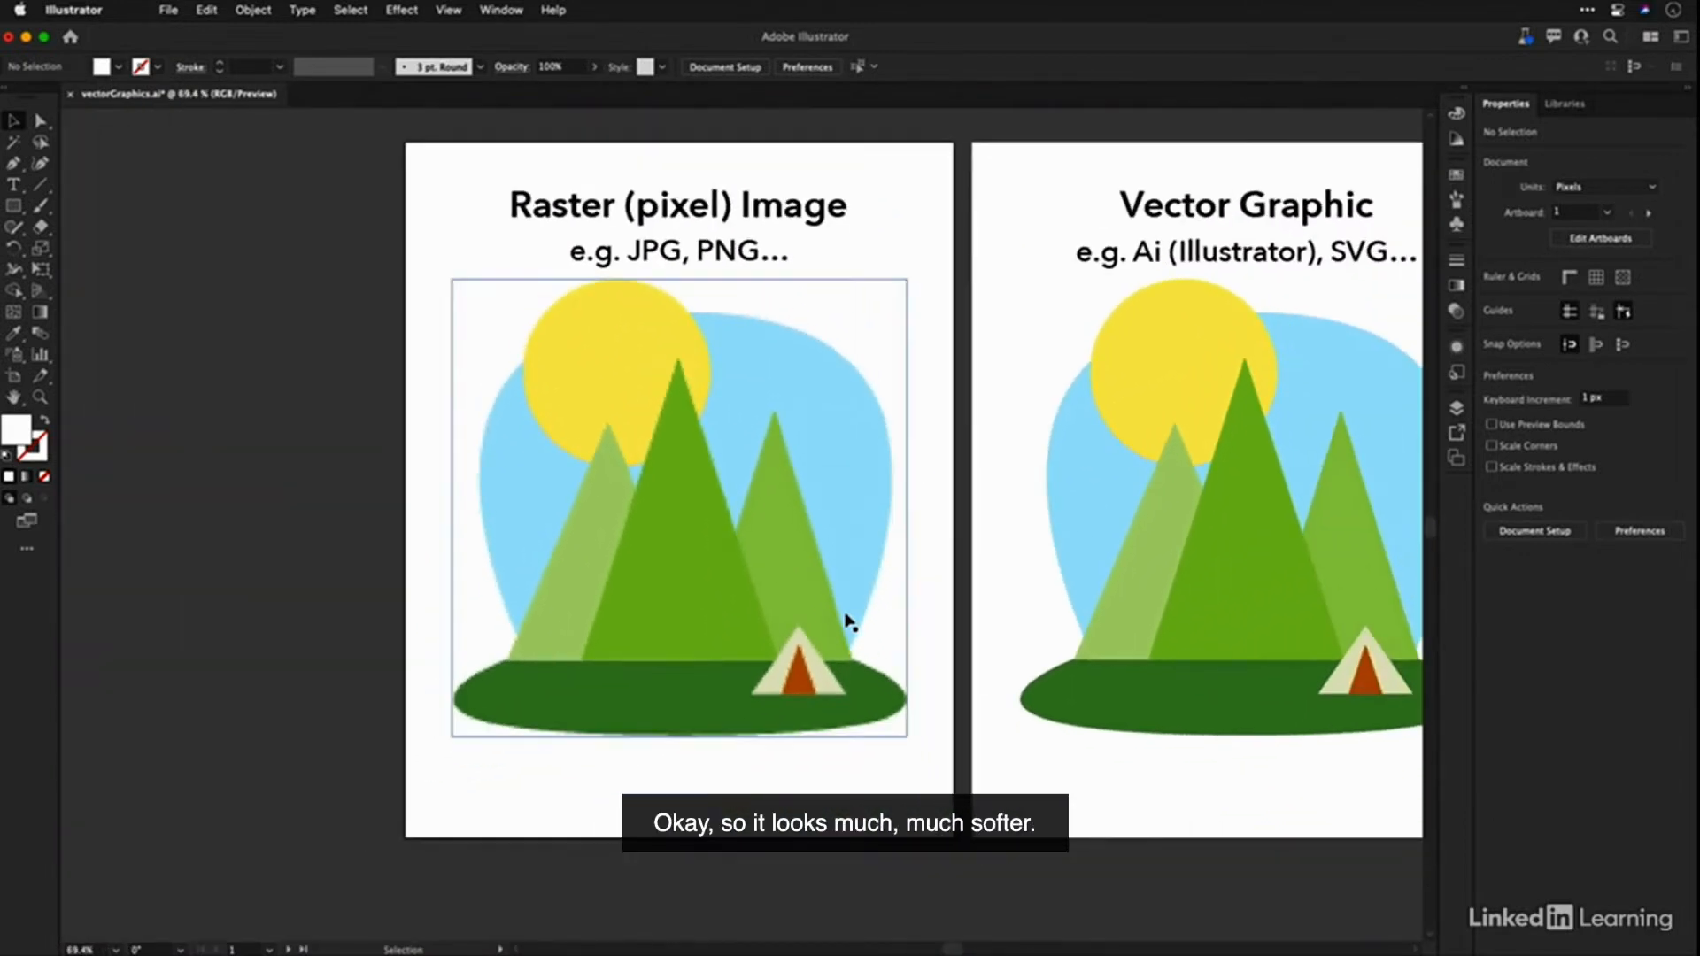
scroll(849, 620, right, 4)
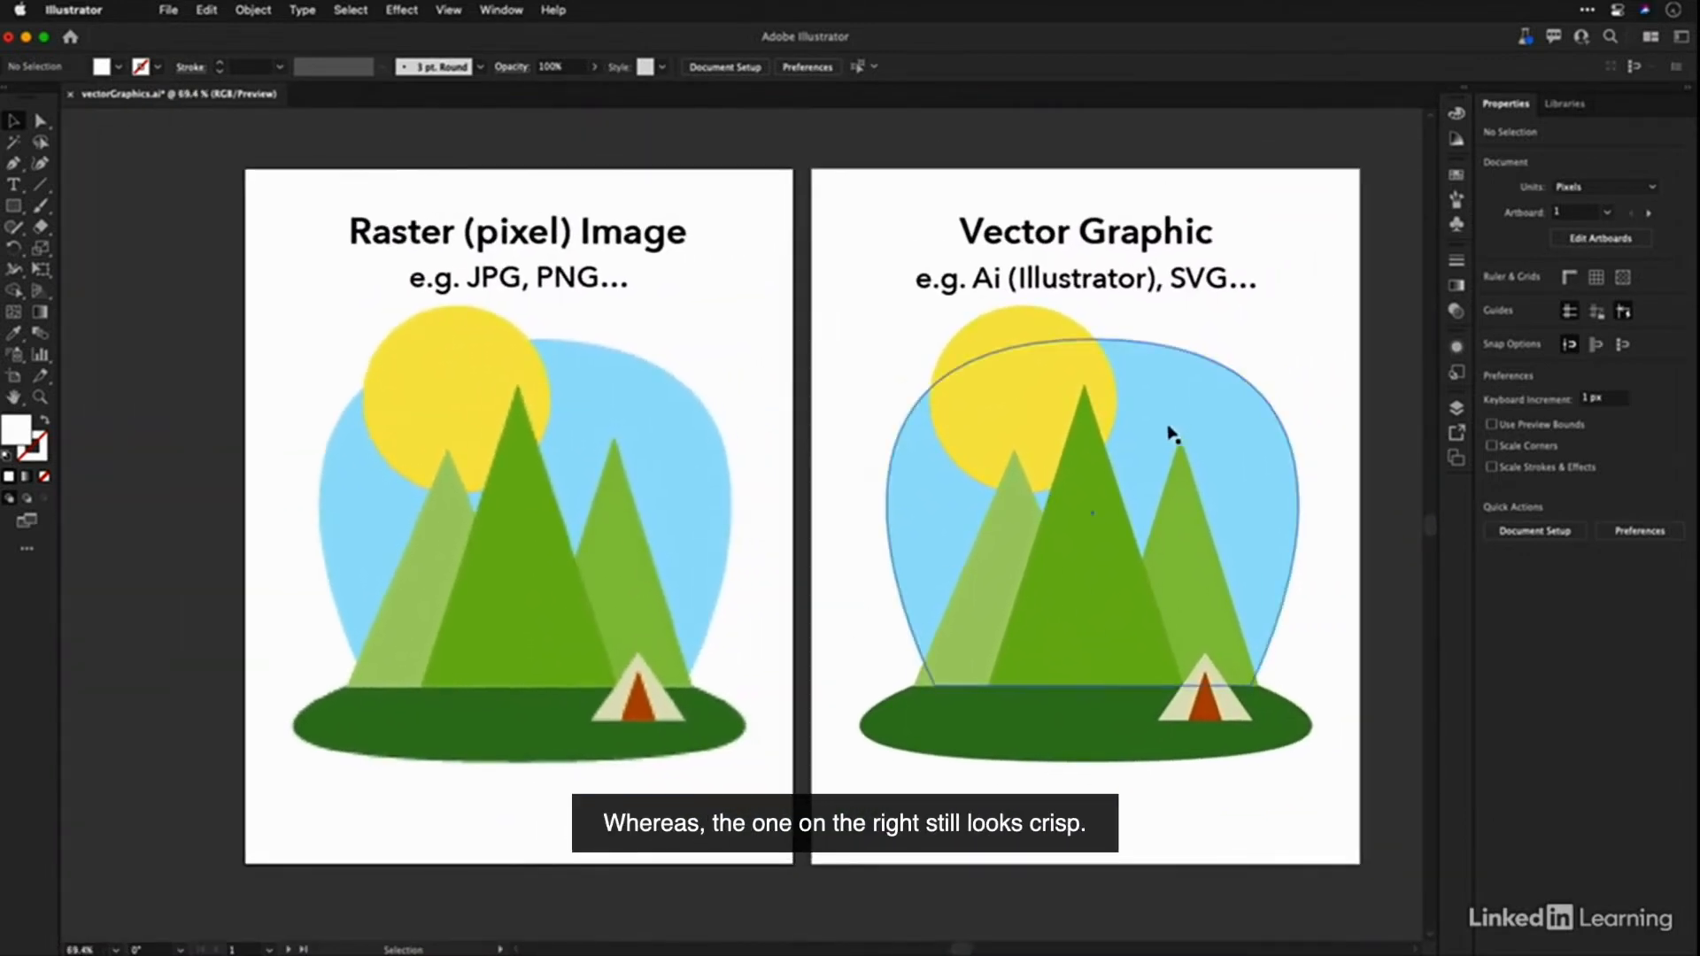
scroll(1131, 493, up, 6)
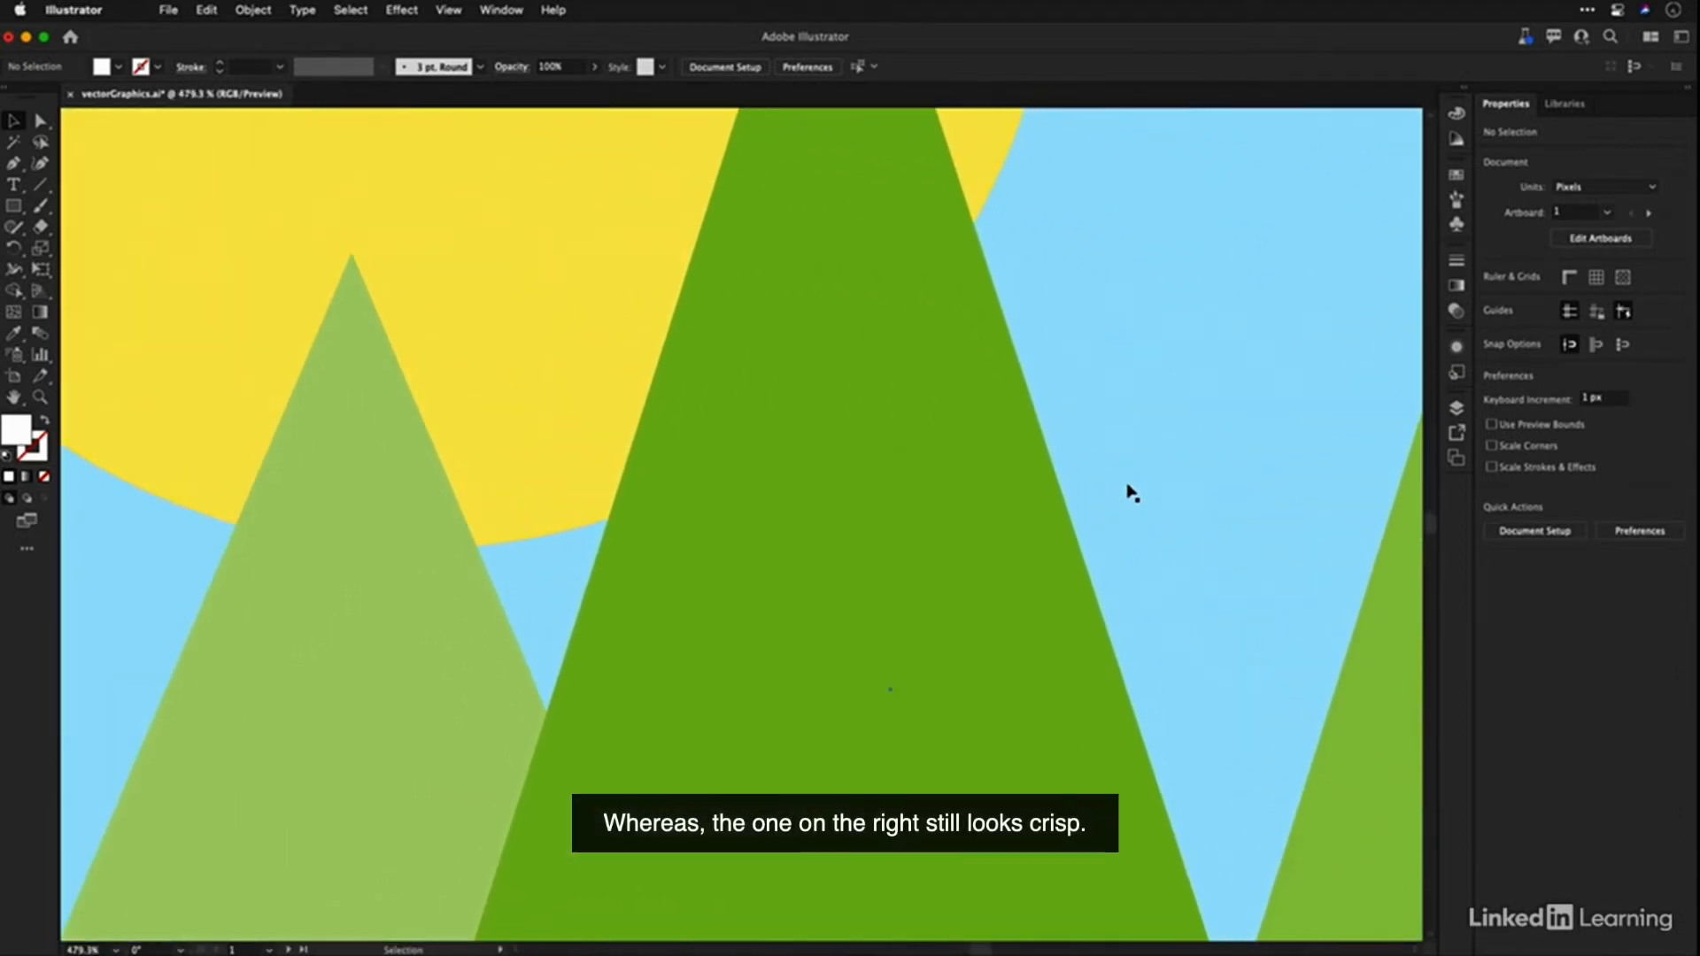
scroll(1131, 492, down, 6)
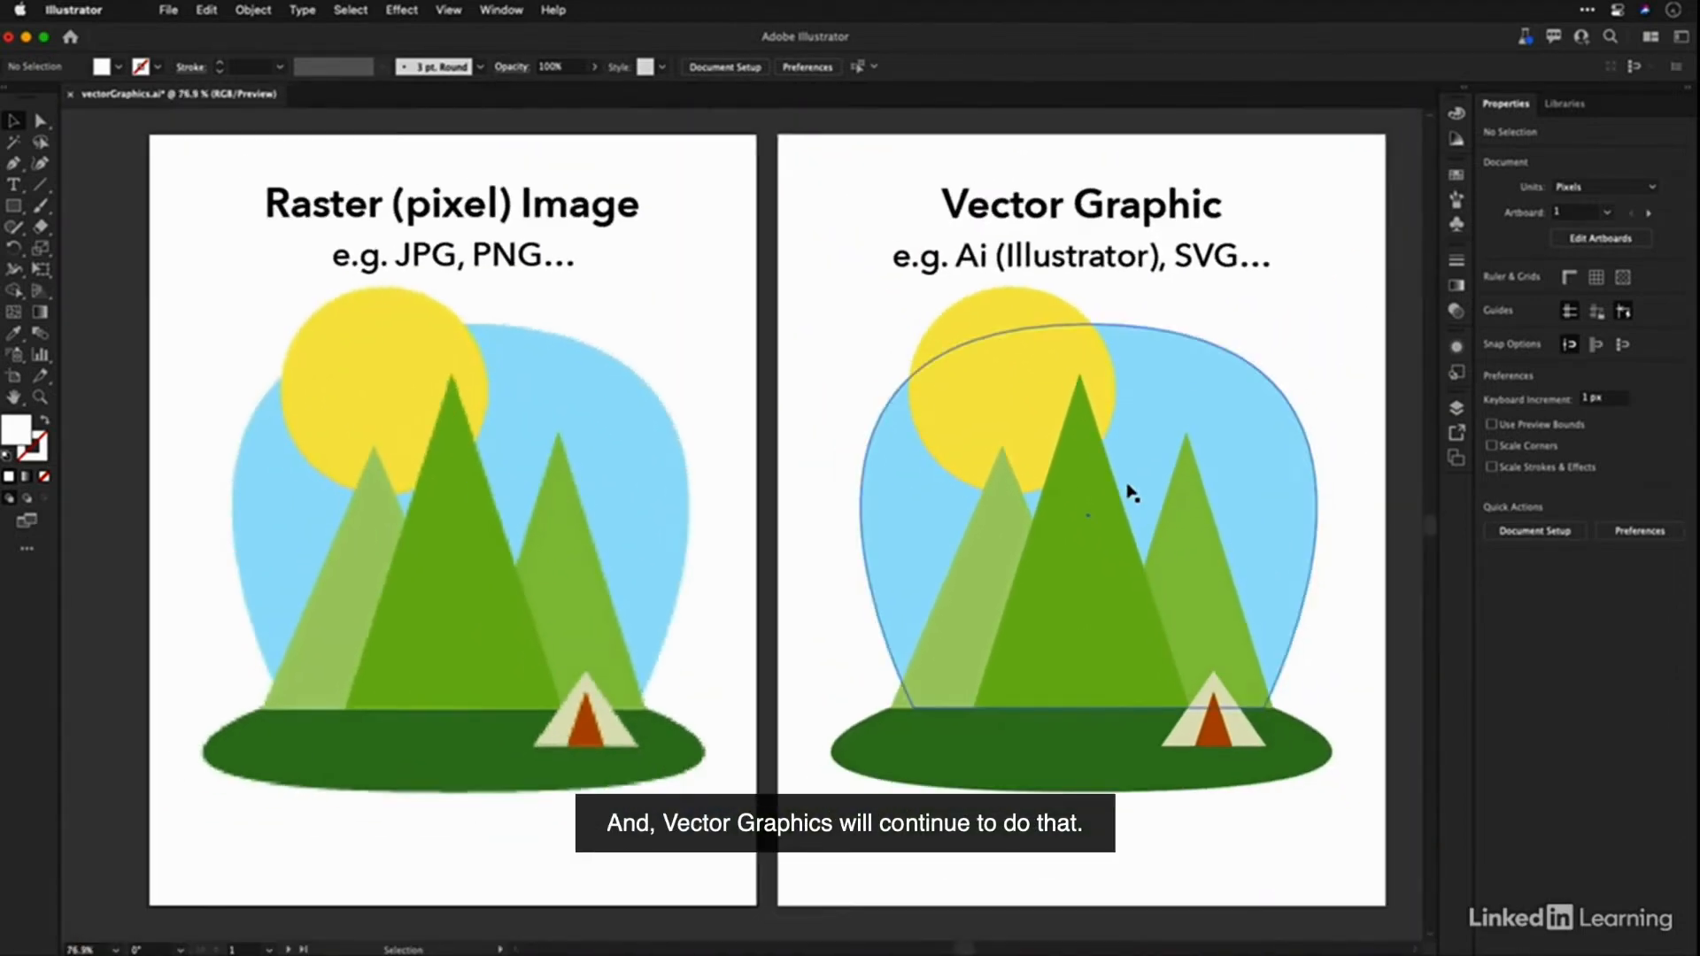
click(1310, 350)
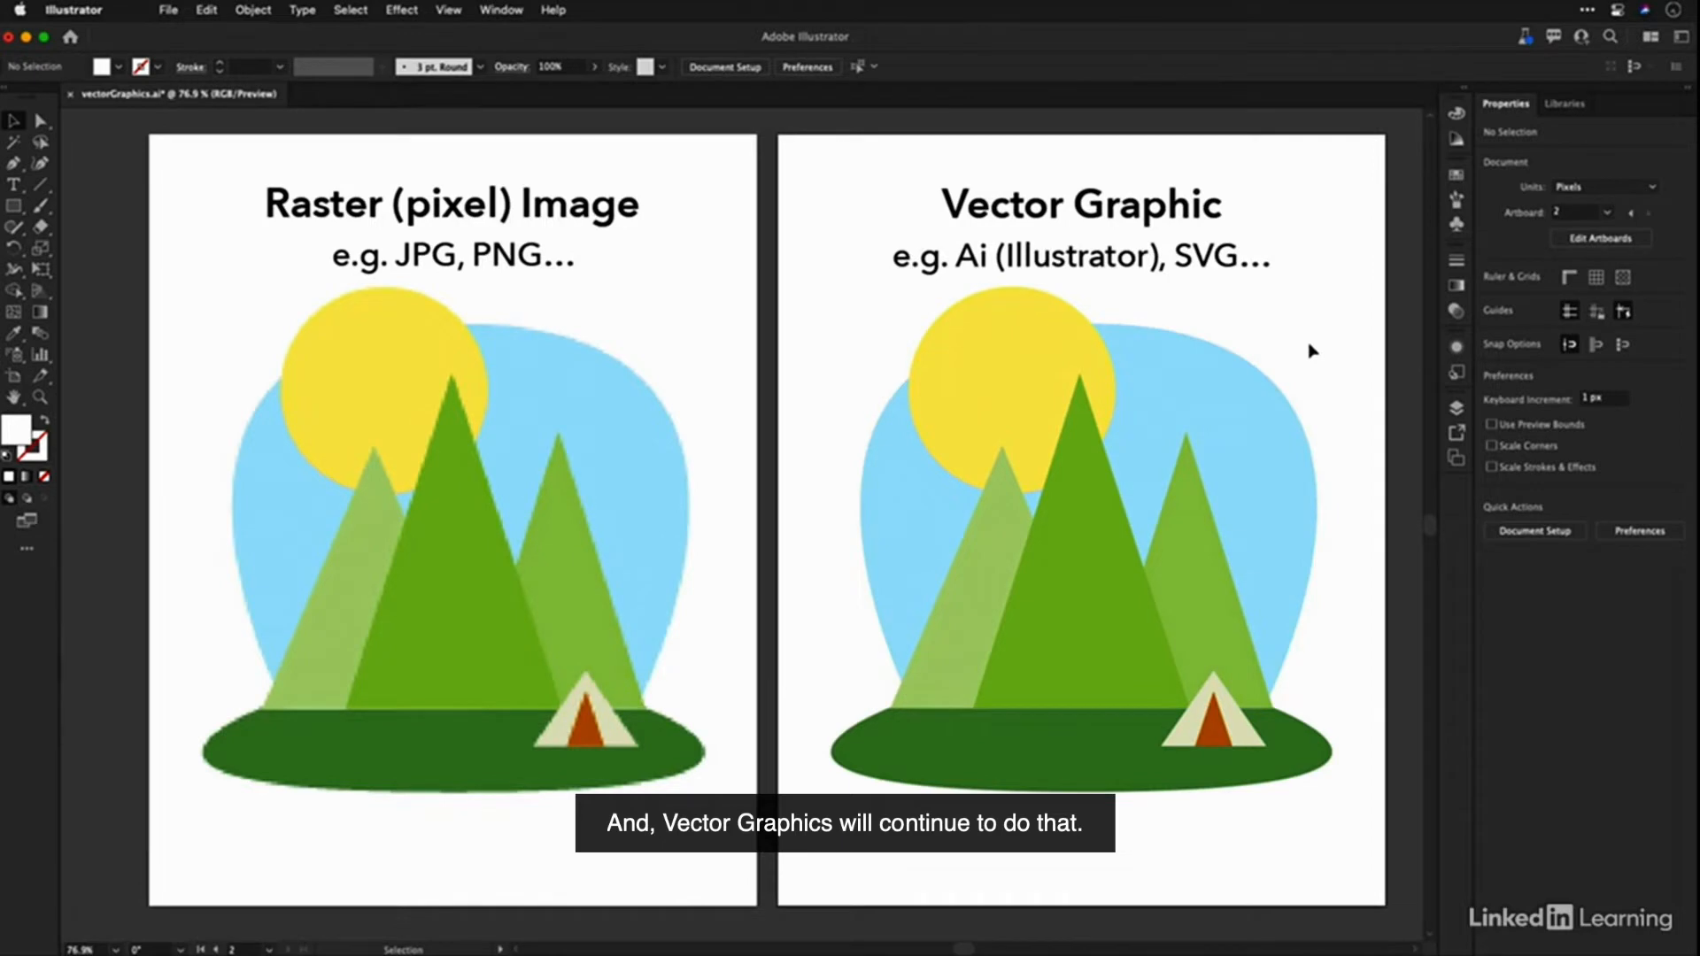
scroll(1313, 352, right, 2)
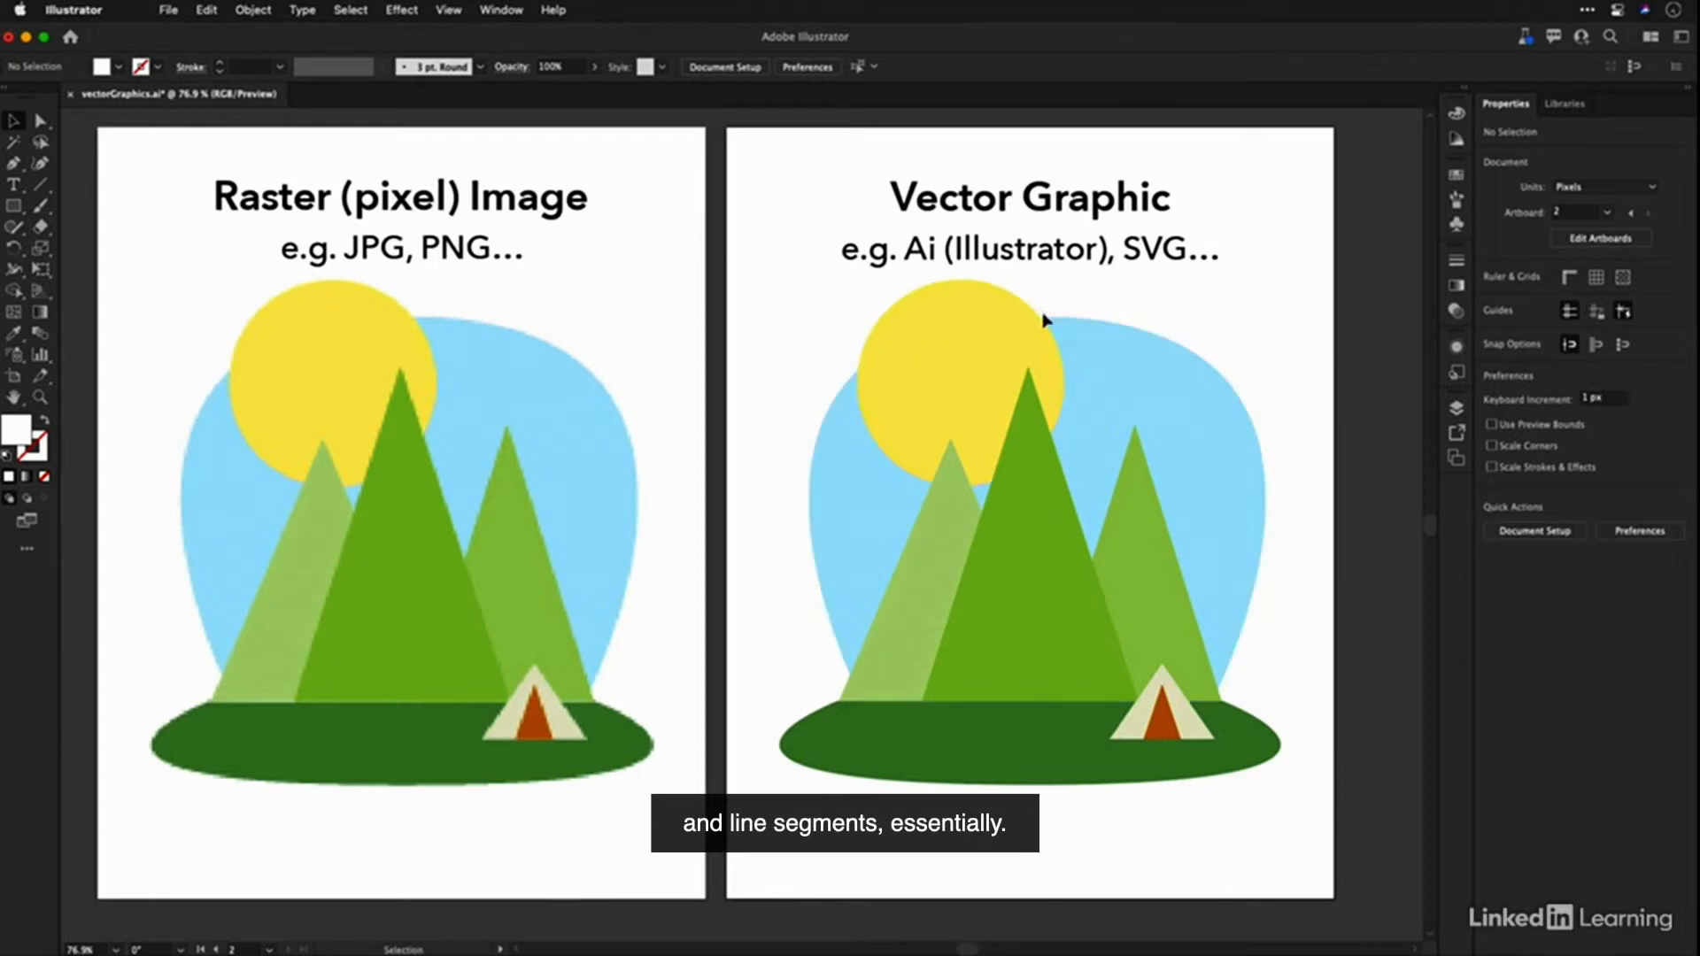
Step: Show the artwork in Outline view with the vector illustration selected and inspect the anchor points of its shapes
click(979, 332)
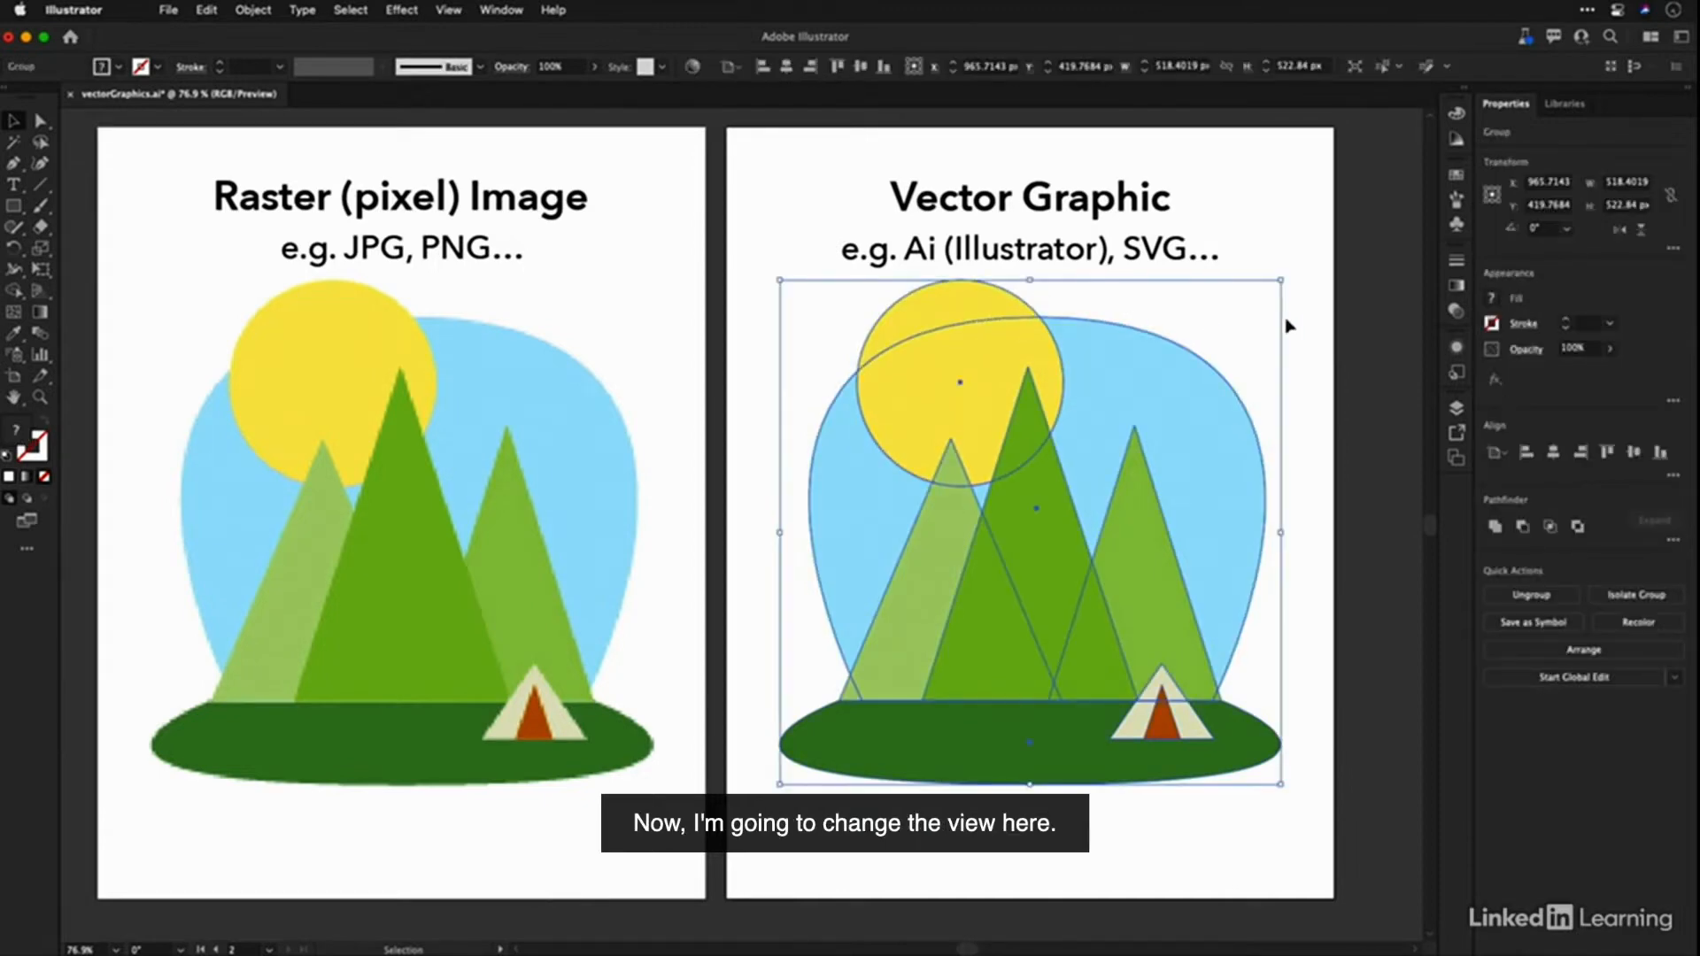
key(super+y)
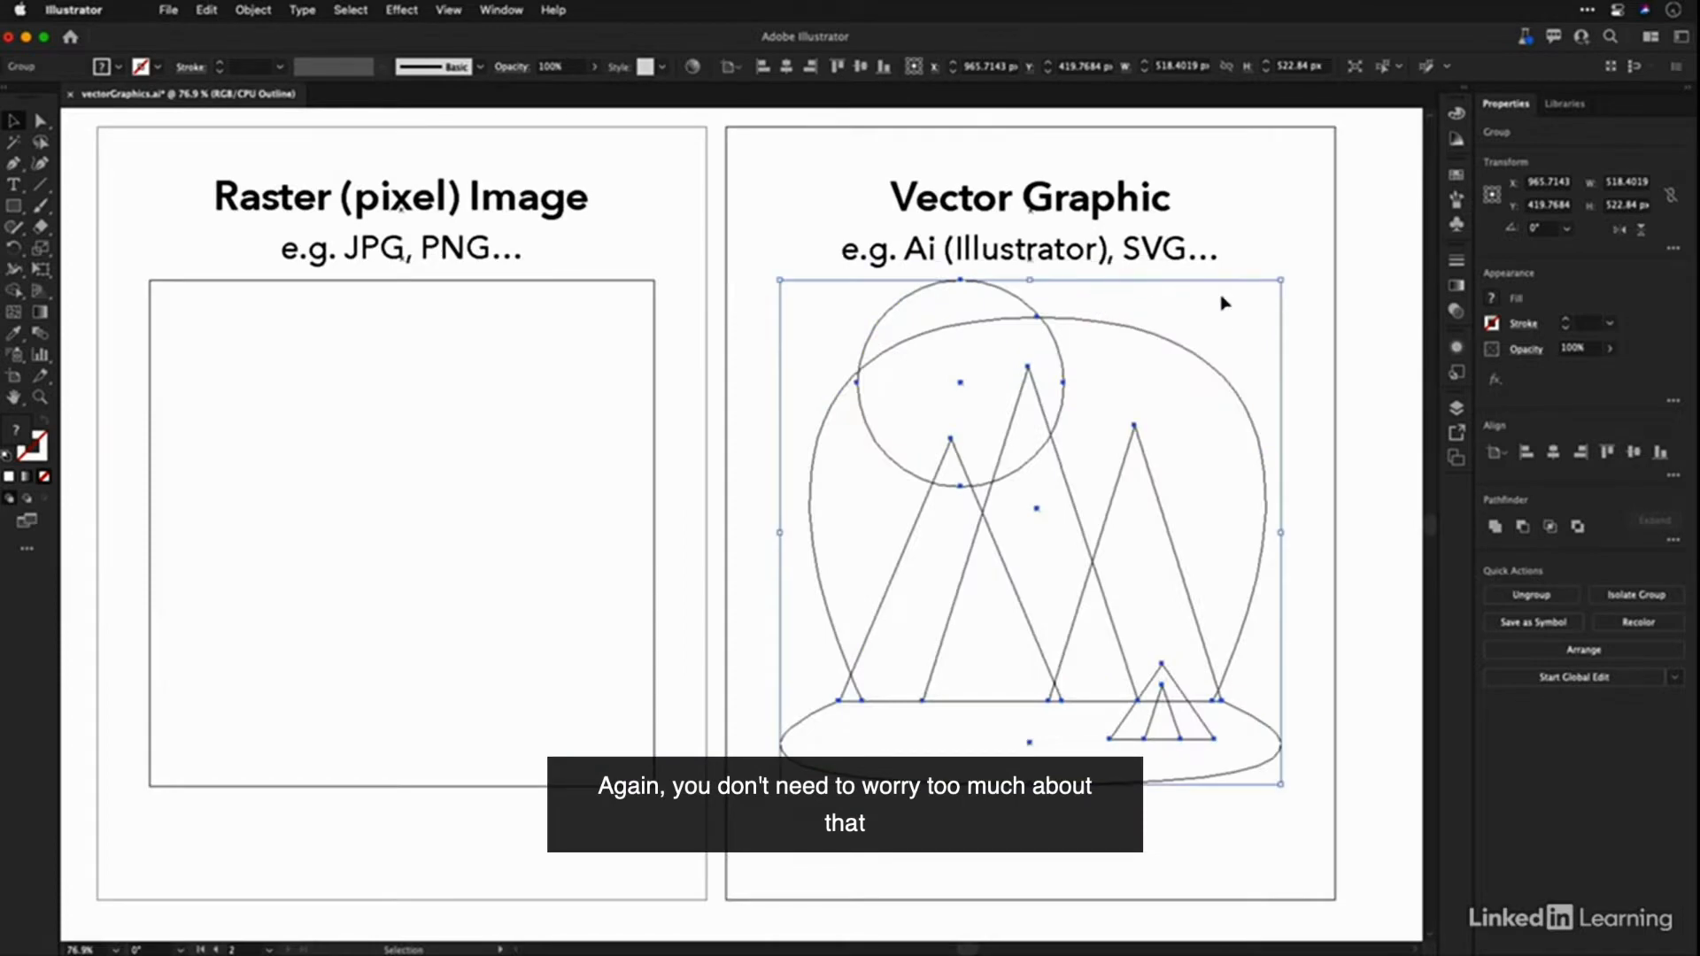
scroll(1223, 302, up, 3)
scroll(1223, 301, up, 1)
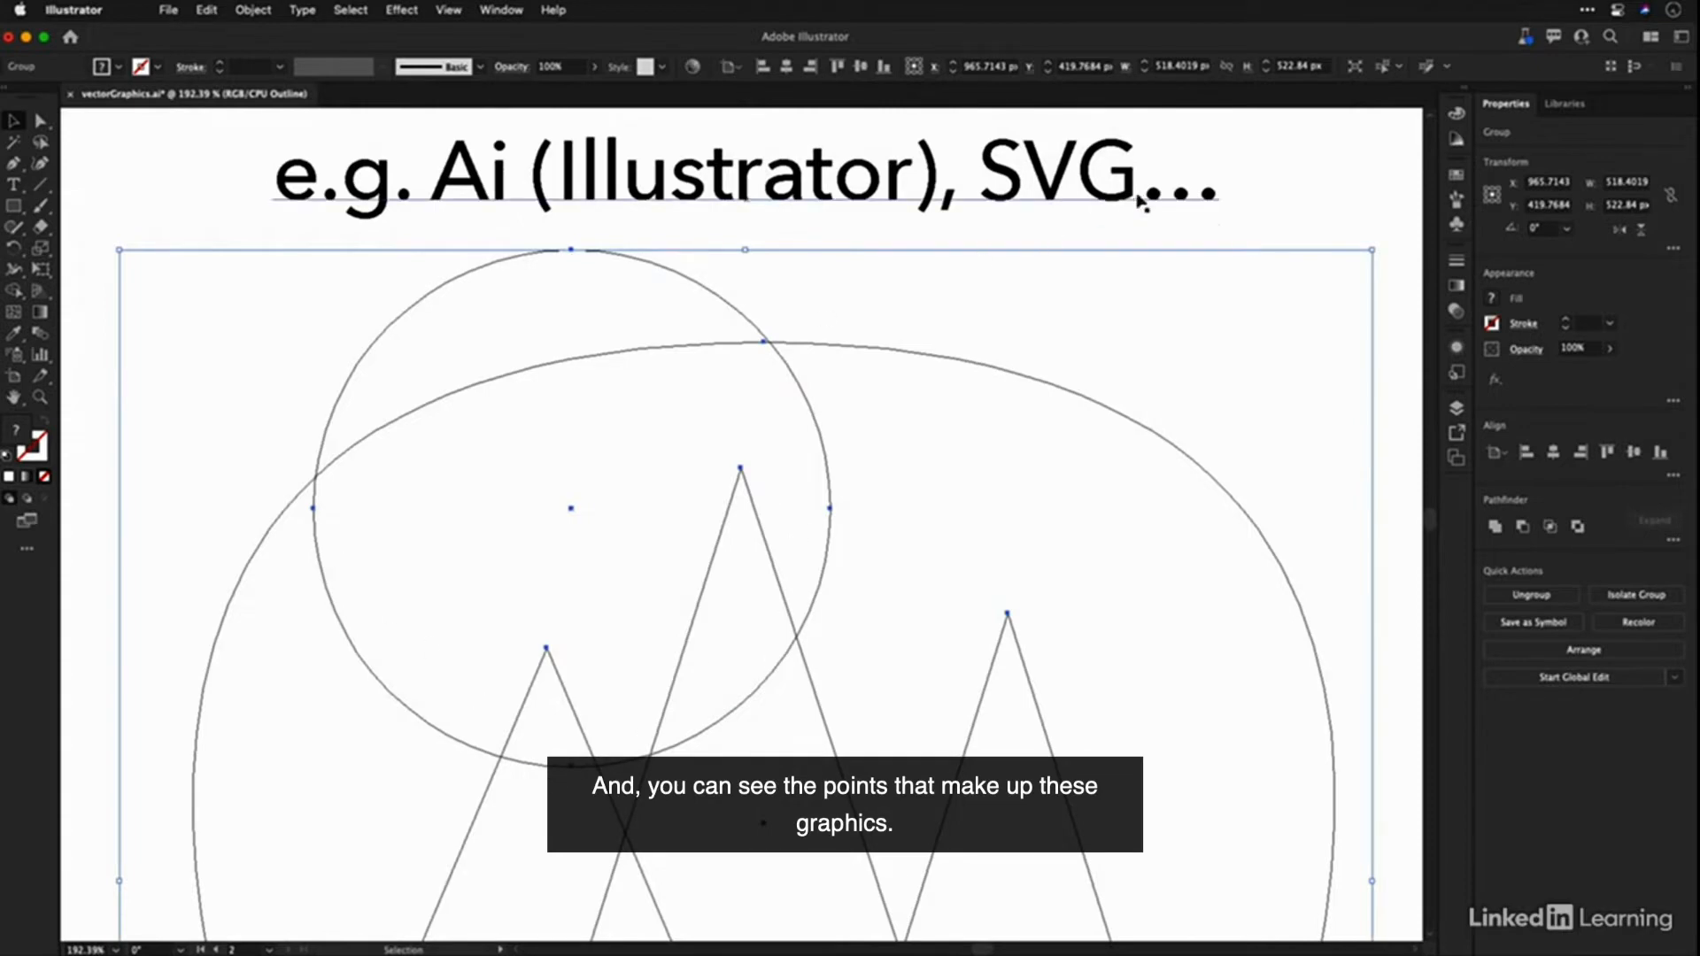
click(1293, 219)
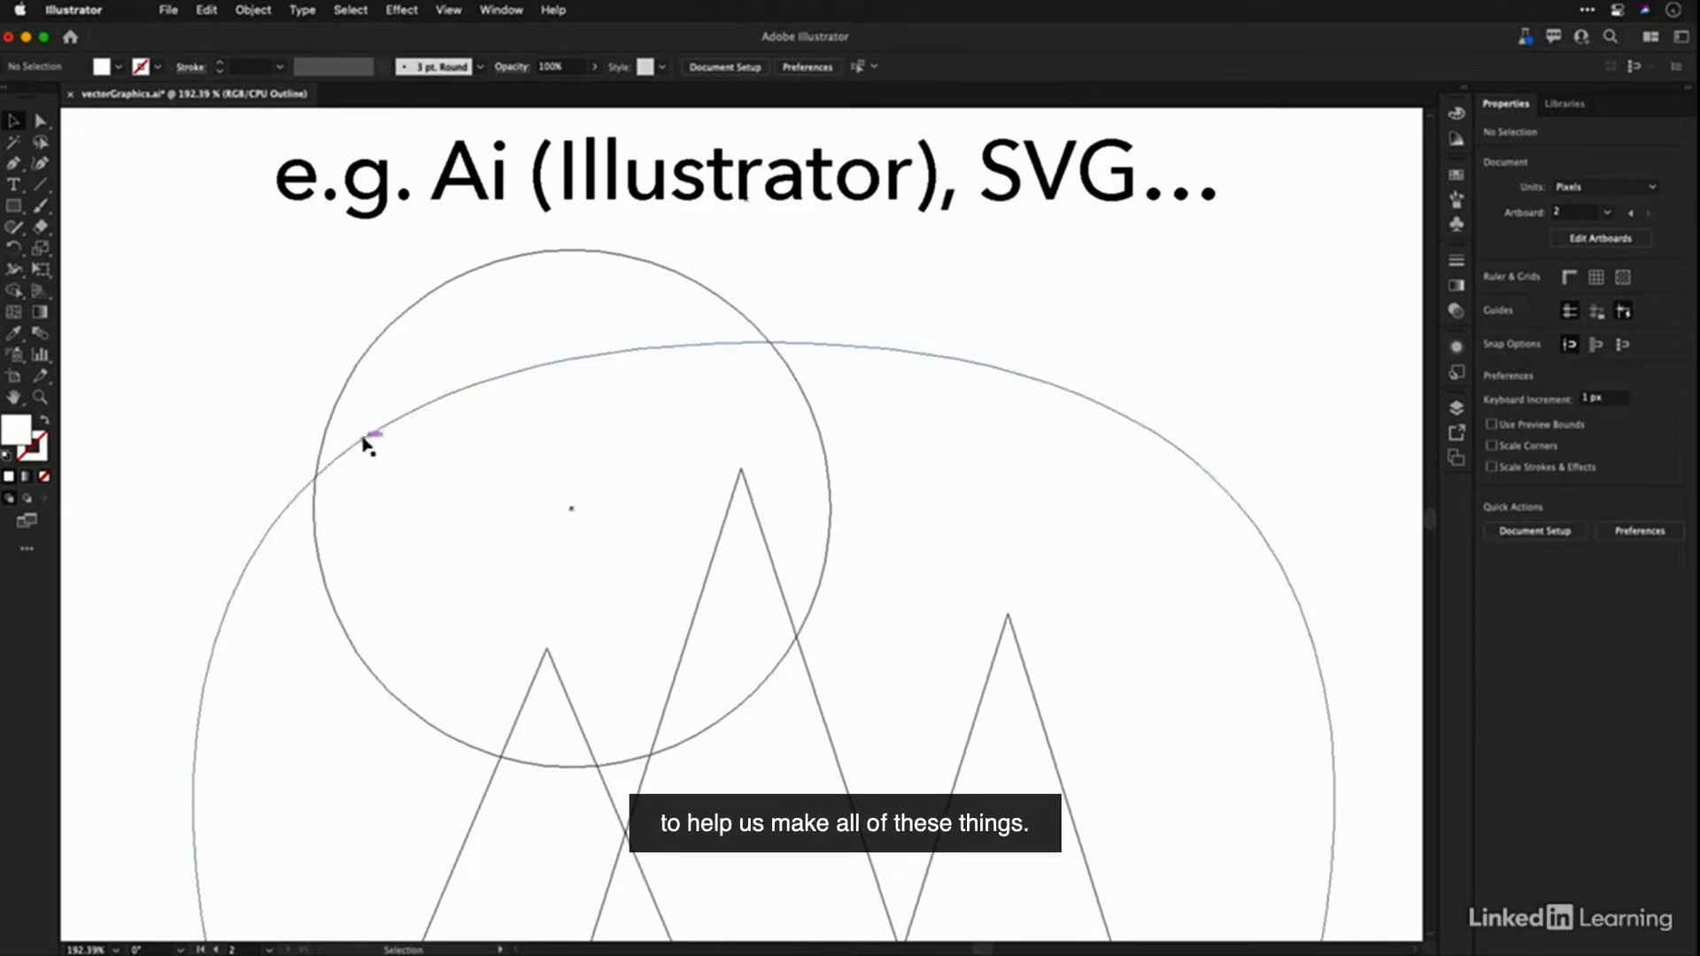
Step: Isolate the vector illustration group, select its sun circle to inspect the path, and exit isolation
click(602, 256)
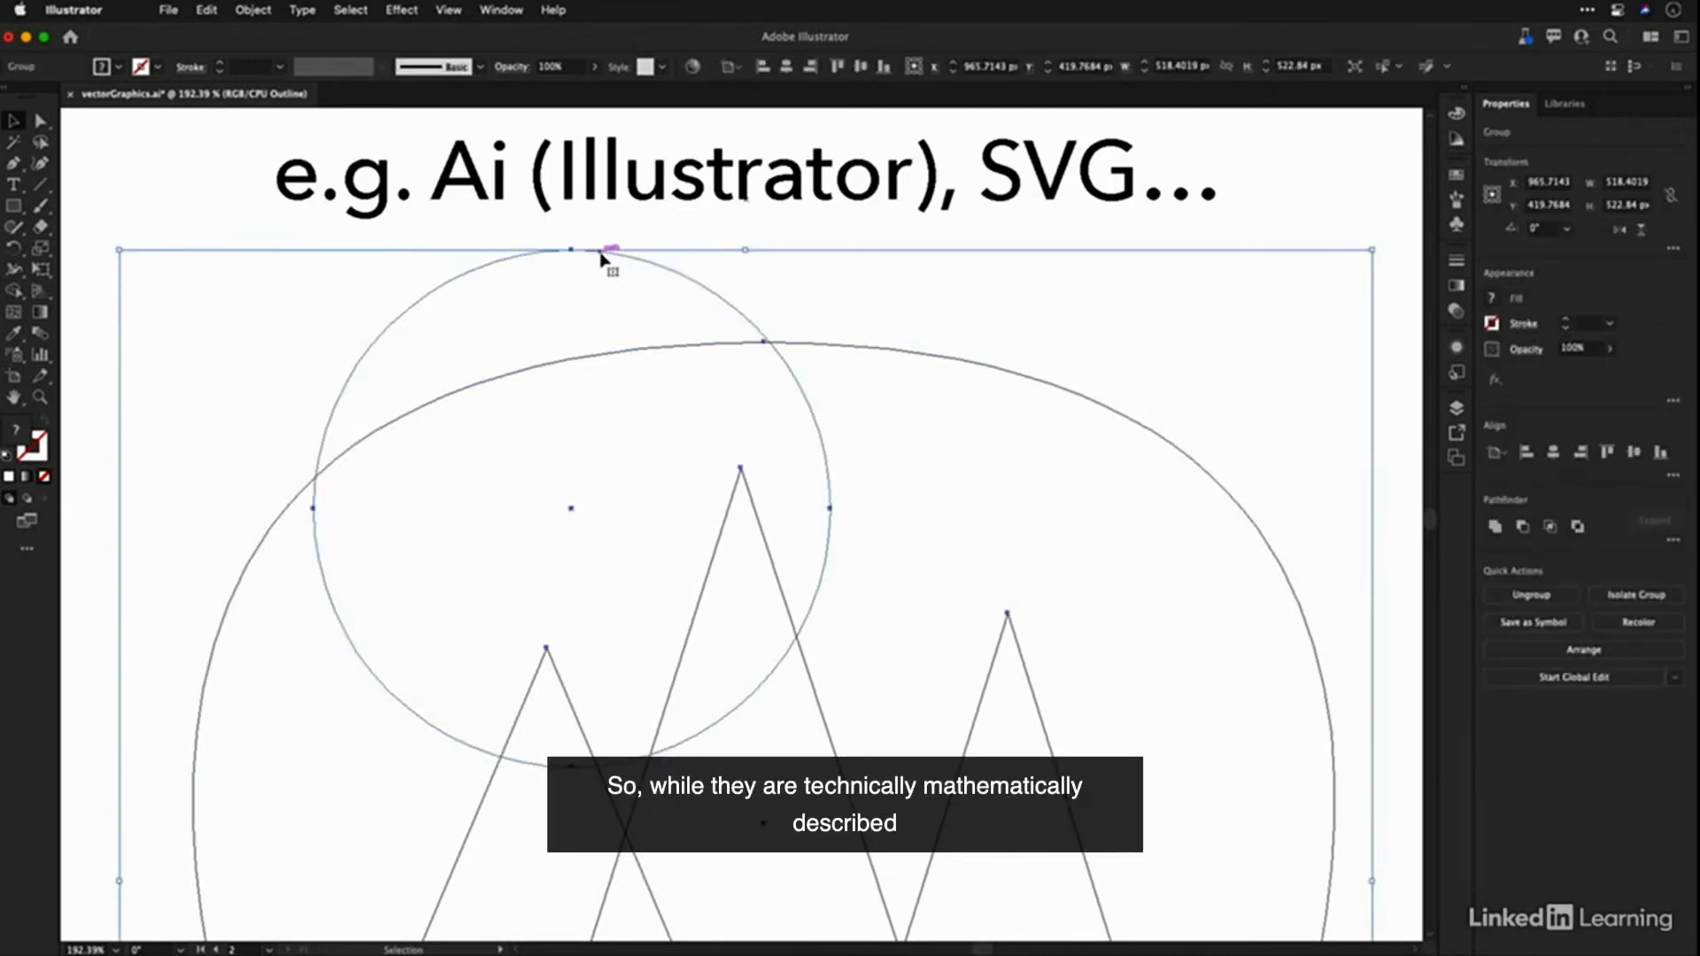
double_click(602, 256)
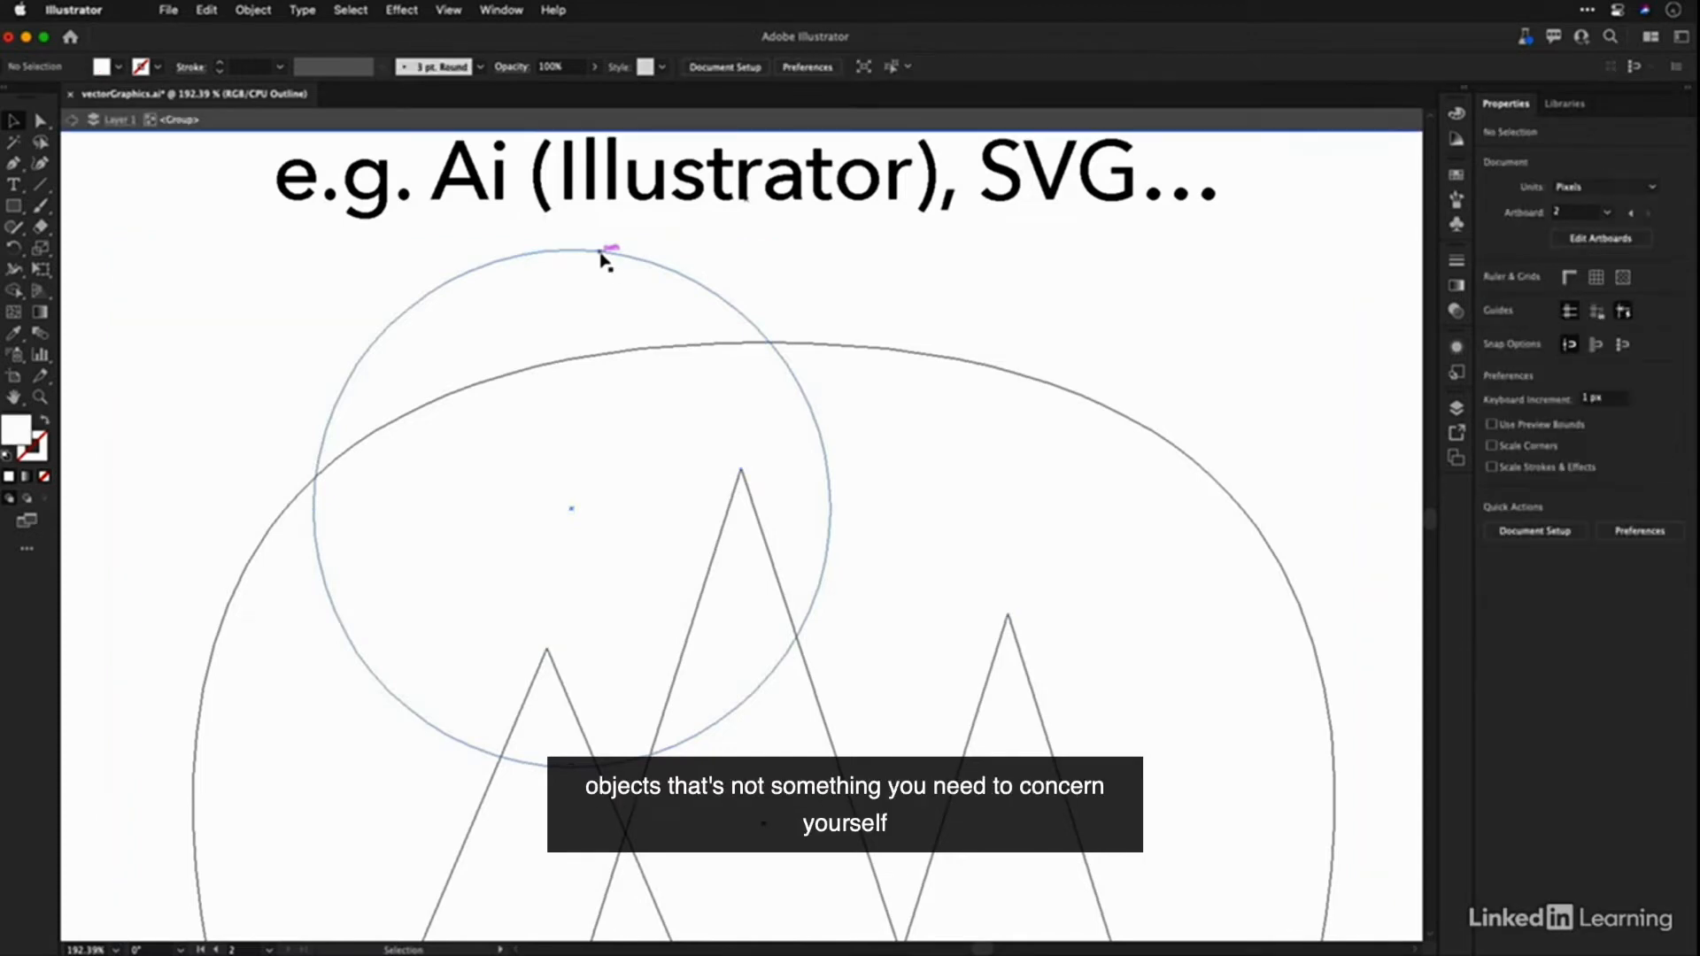
click(591, 256)
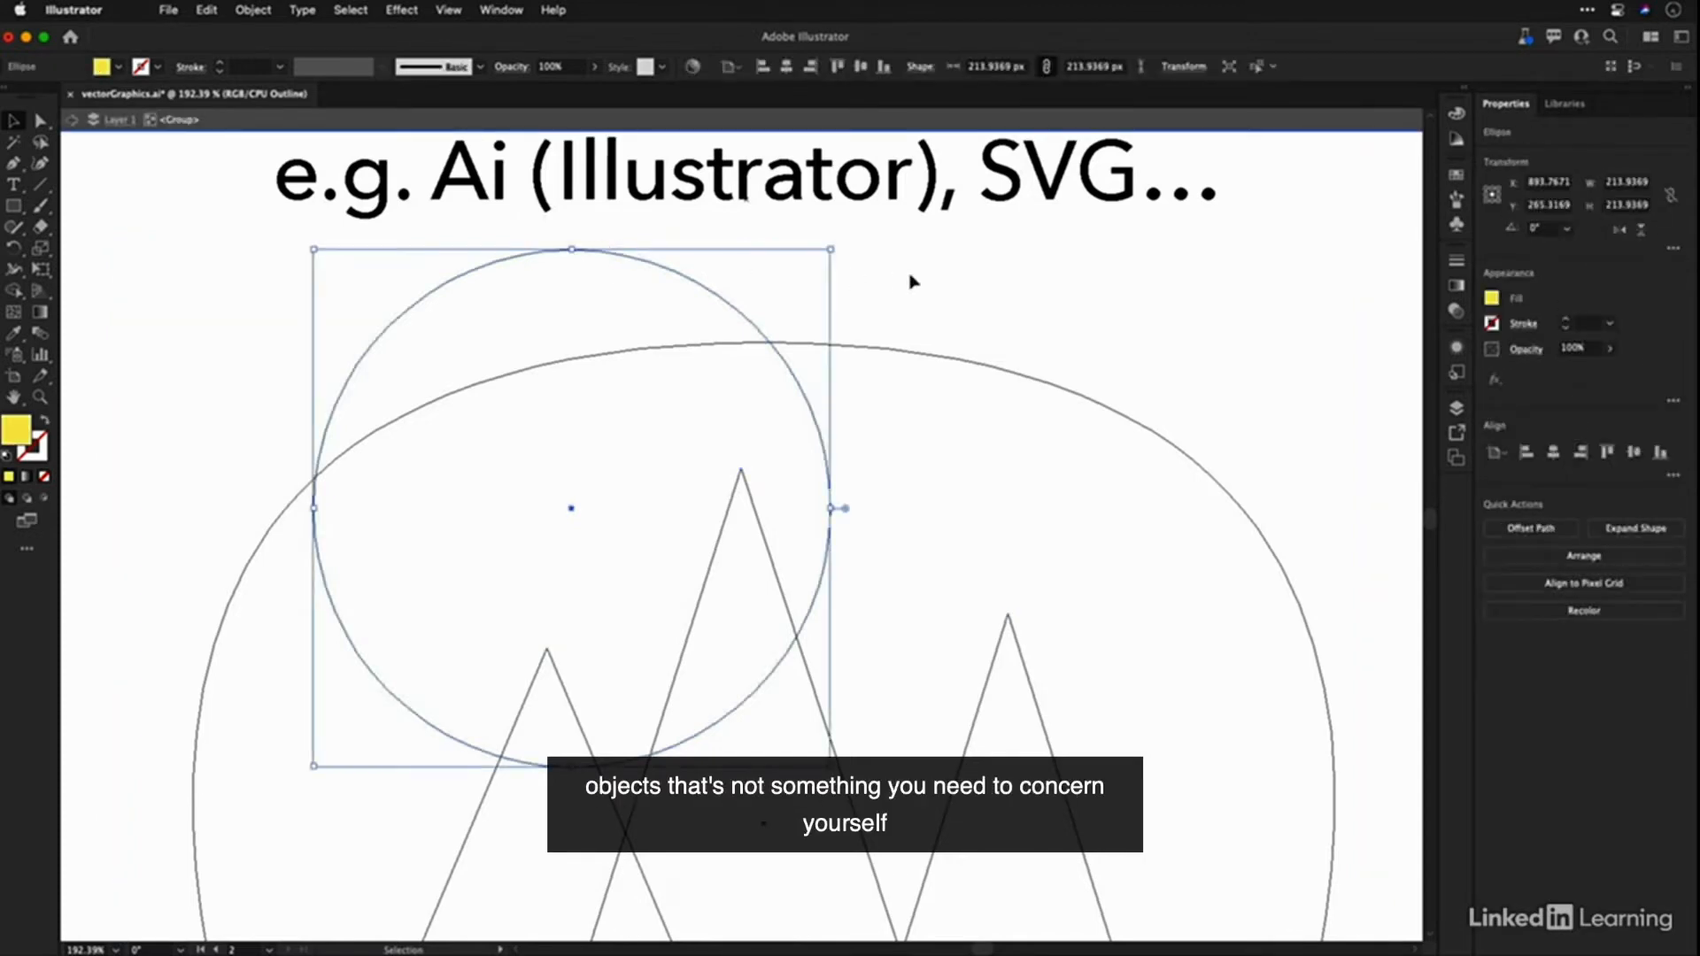
click(948, 288)
double_click(949, 289)
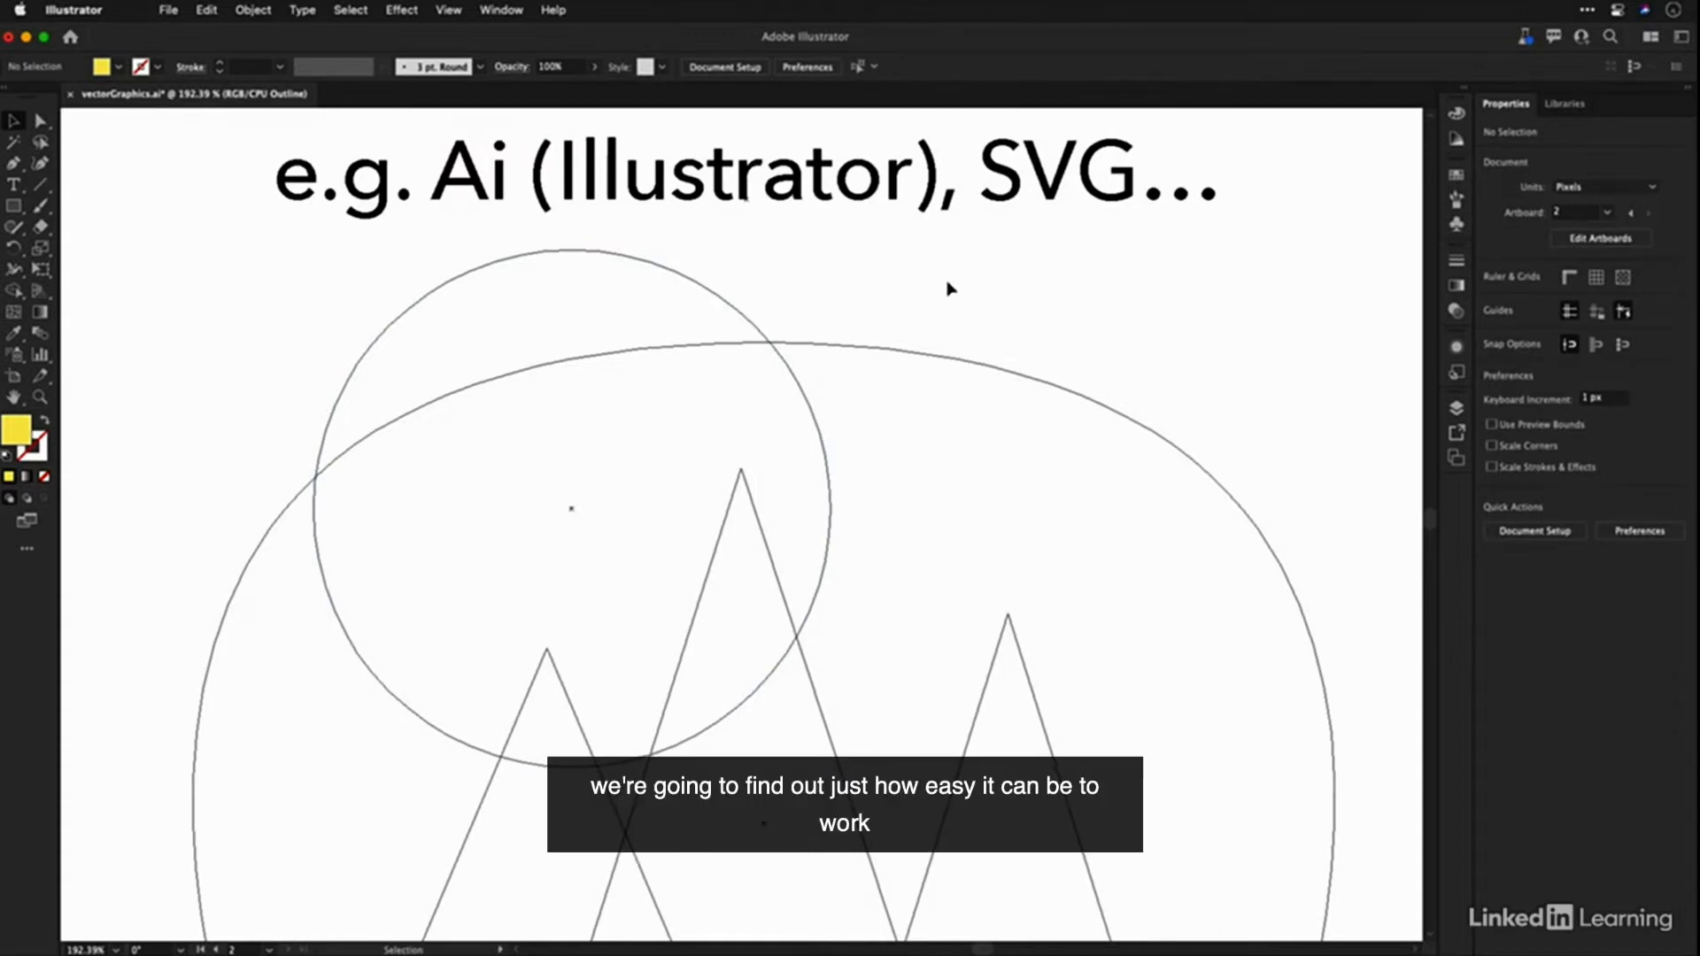
Step: Fit all artboards in the window and return the artwork from Outline to Preview display
key(a)
key(super+alt+0)
key(super+y)
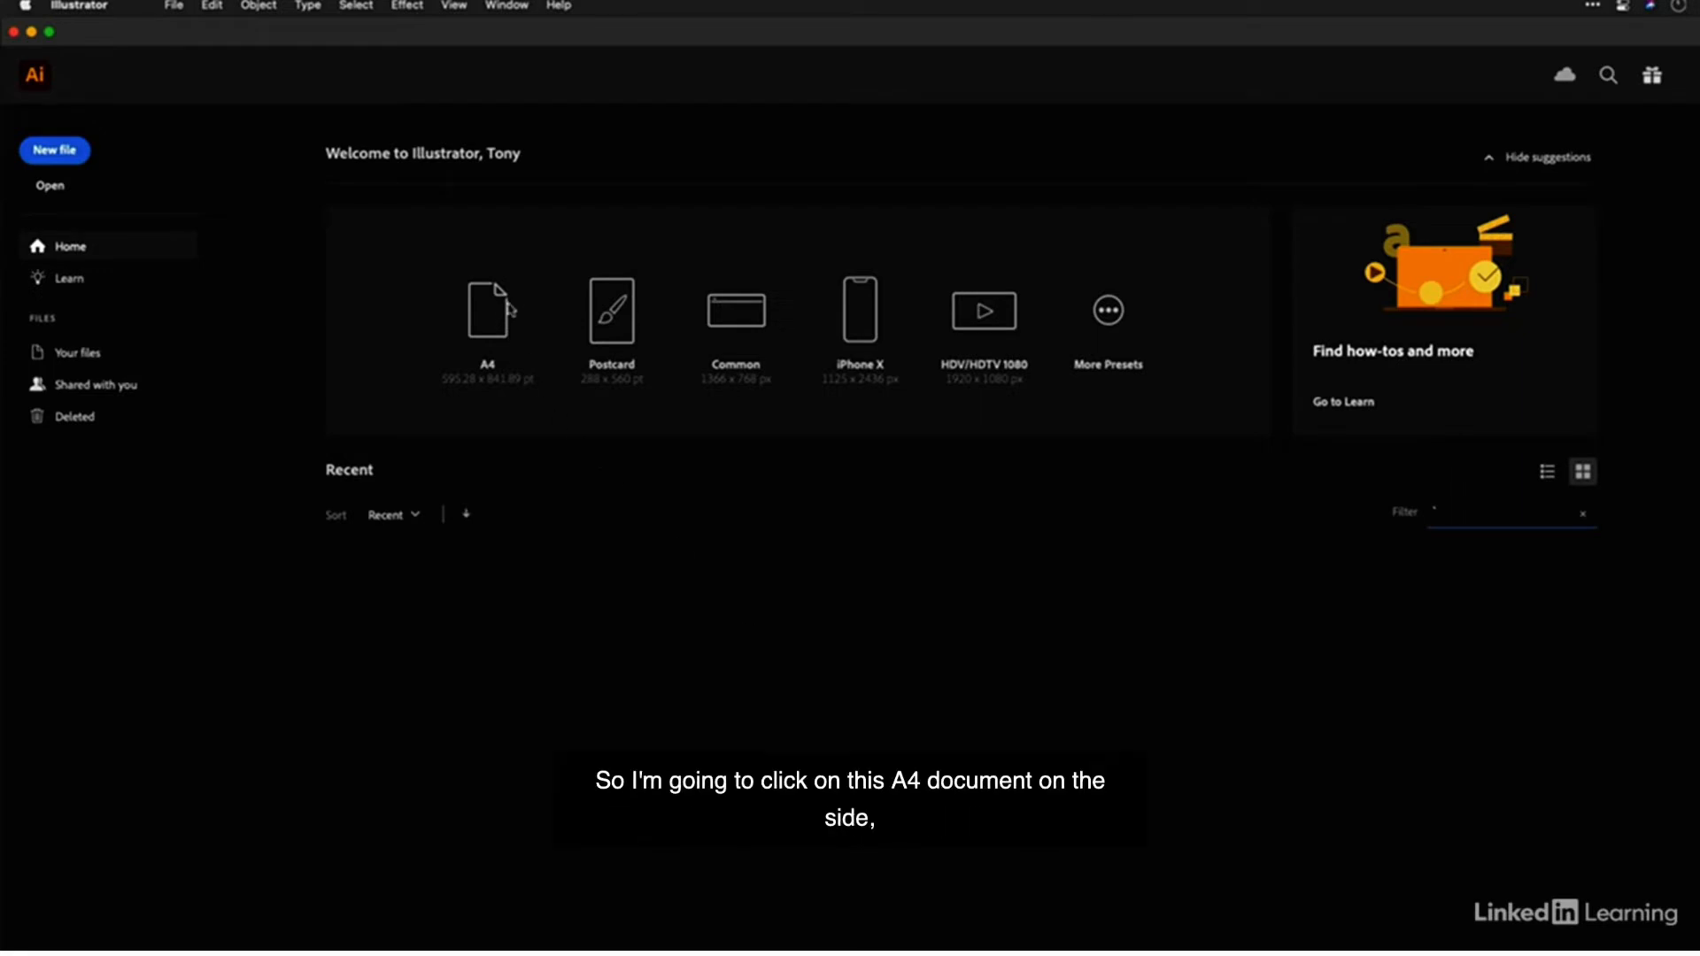
Step: Create a new document from the A4 preset
click(495, 326)
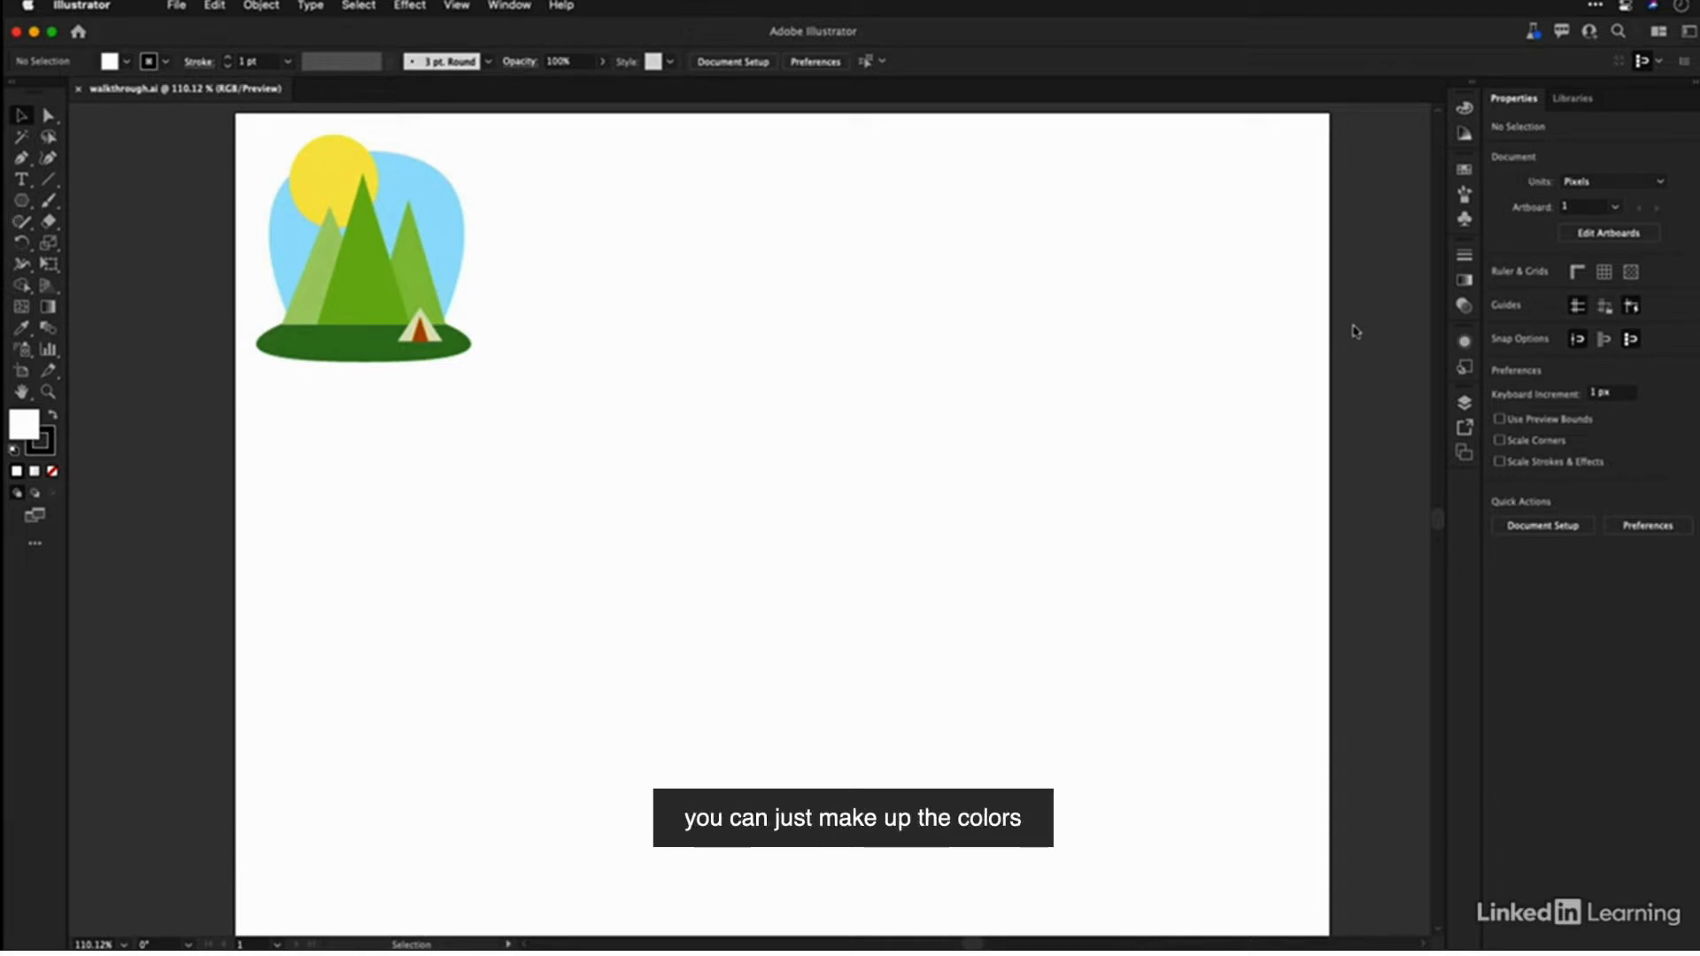
Step: Look over the color swatches stored in walkthrough.ai
click(1465, 169)
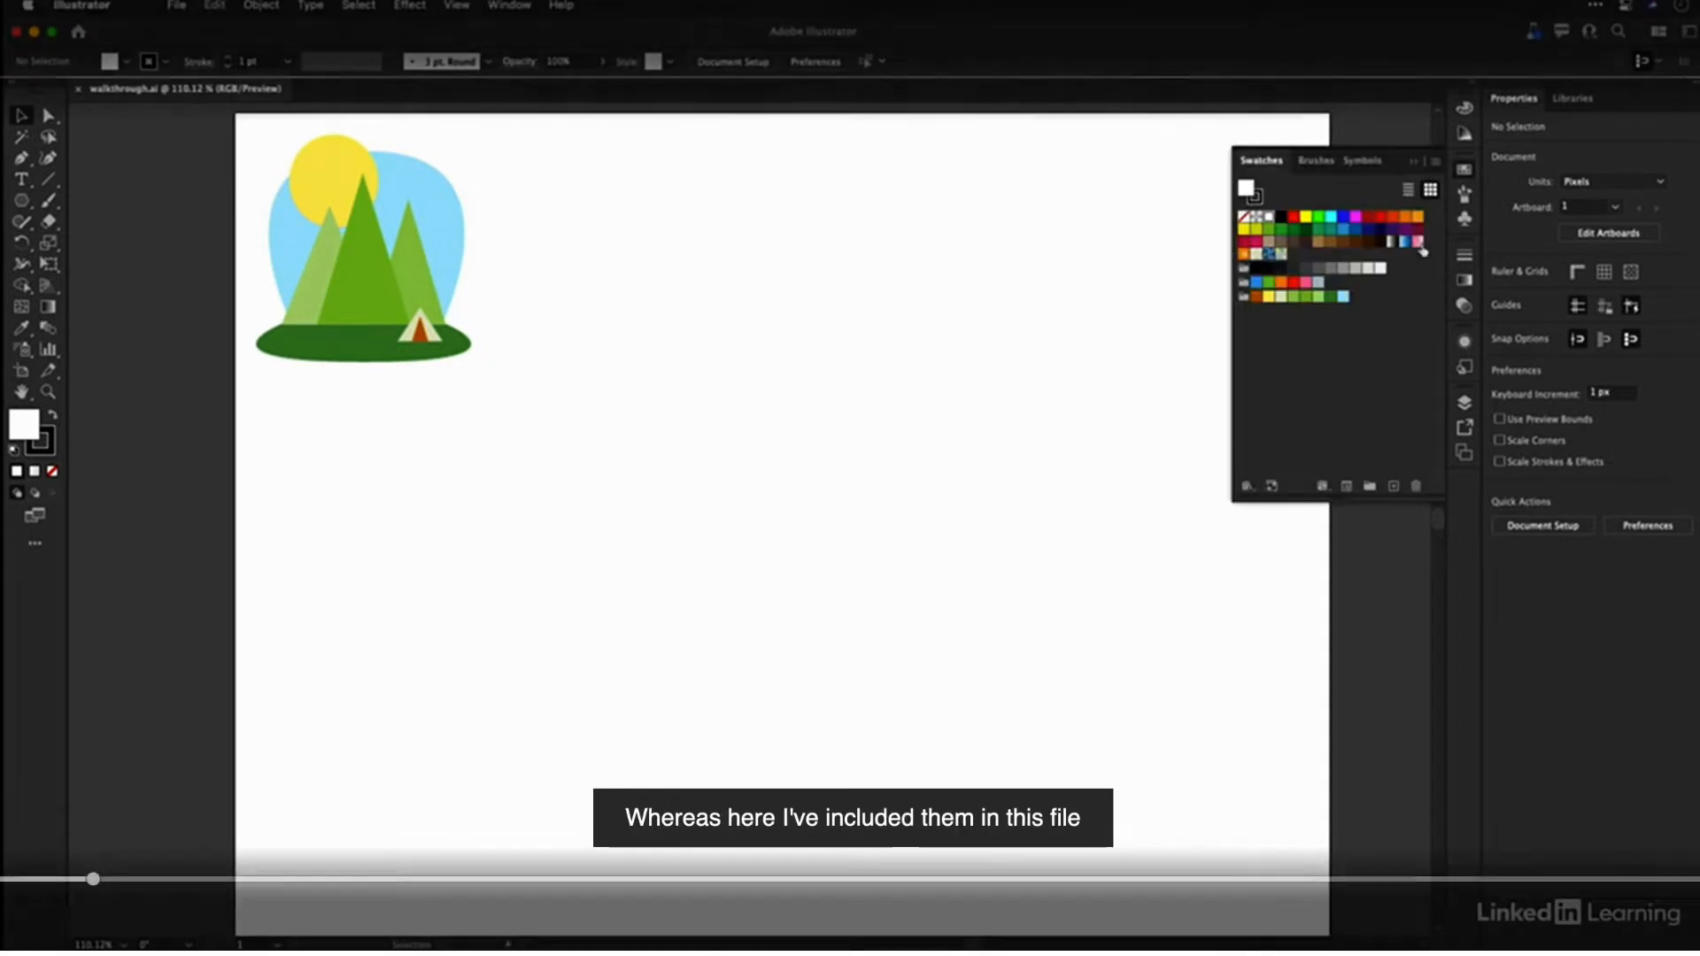
click(1461, 174)
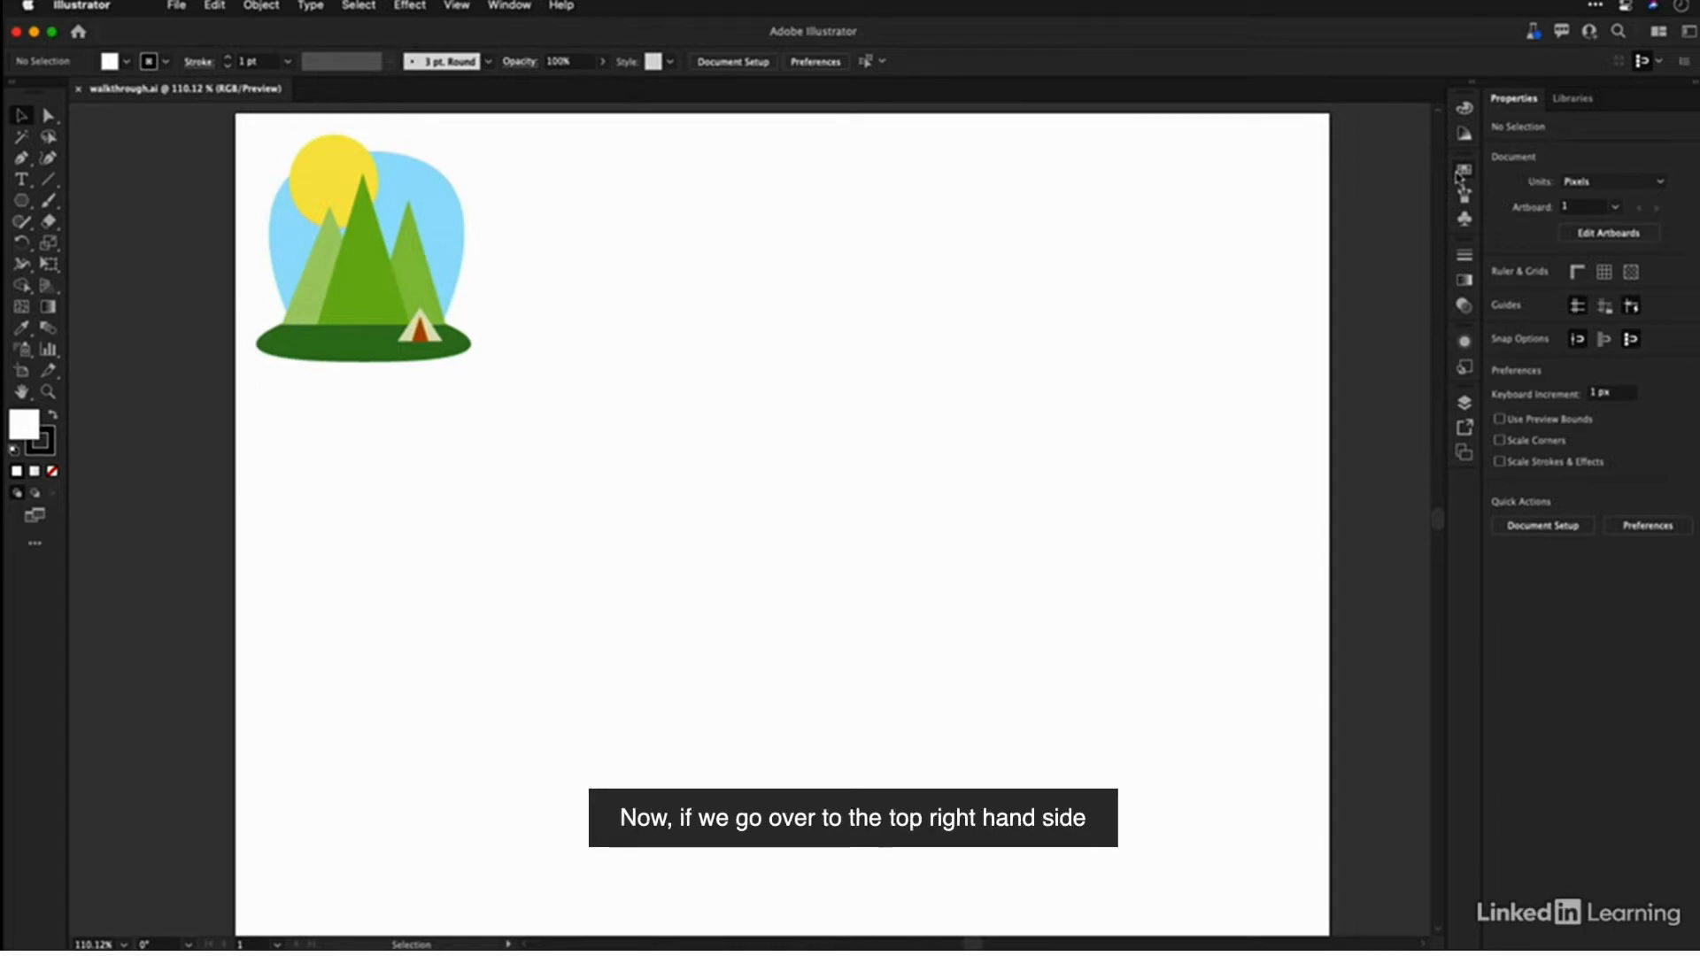
Step: Switch to the Essentials workspace and reset it to its default layout
click(1690, 33)
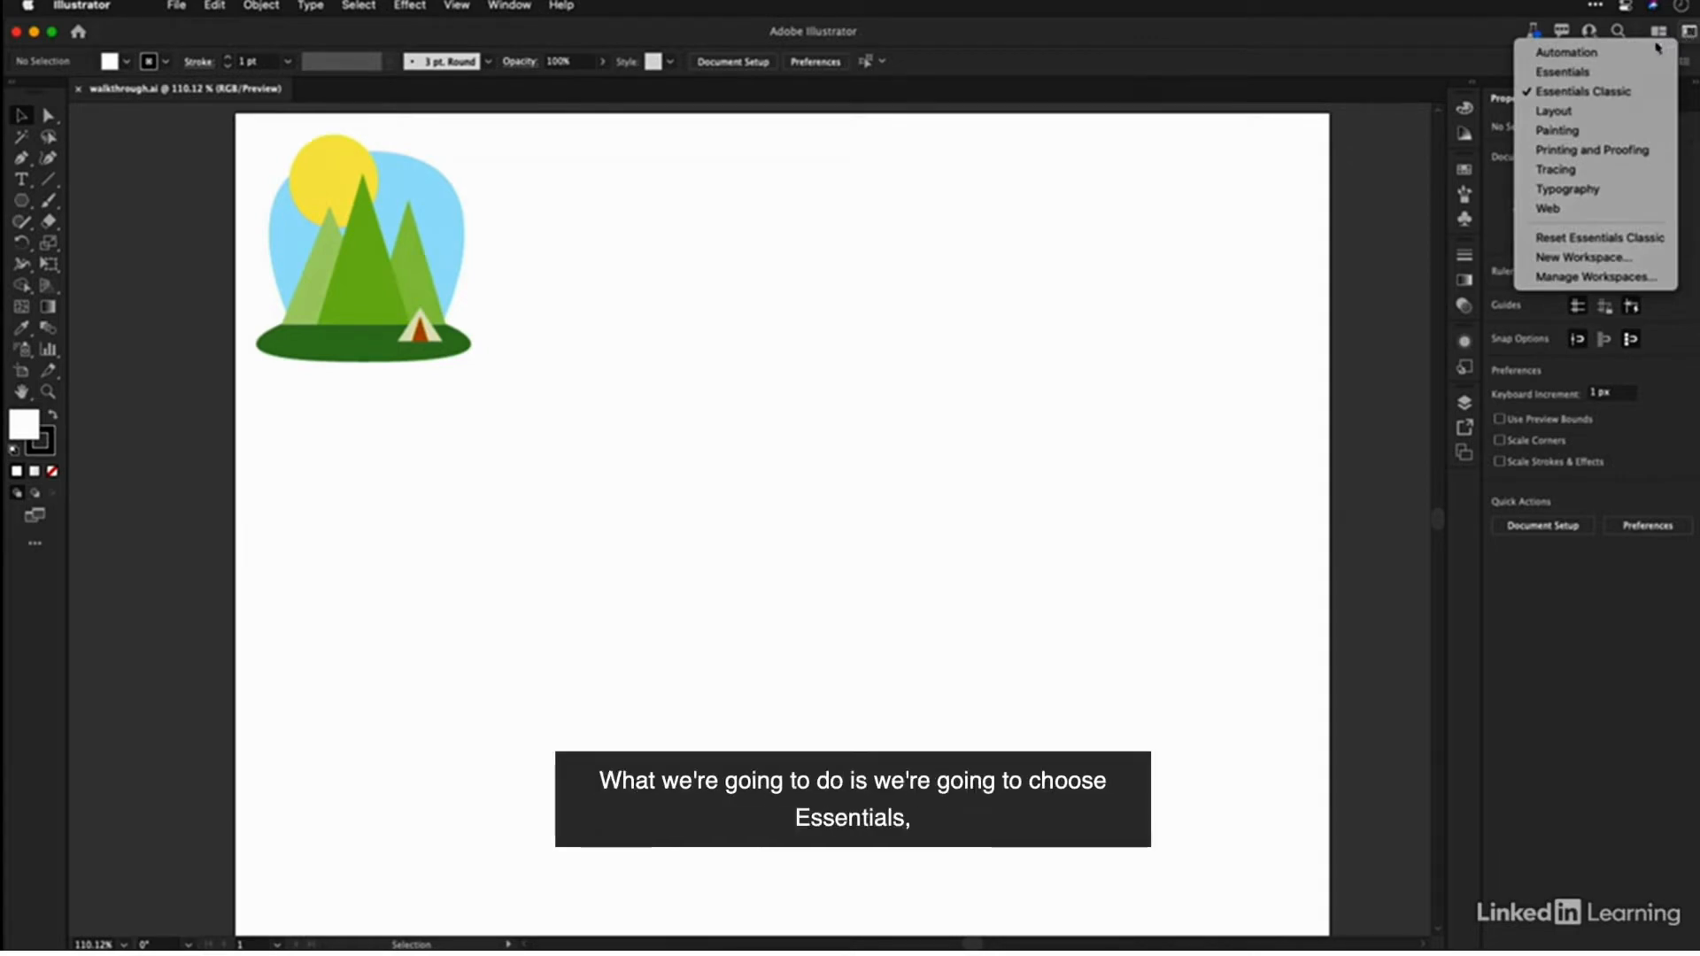
click(1597, 73)
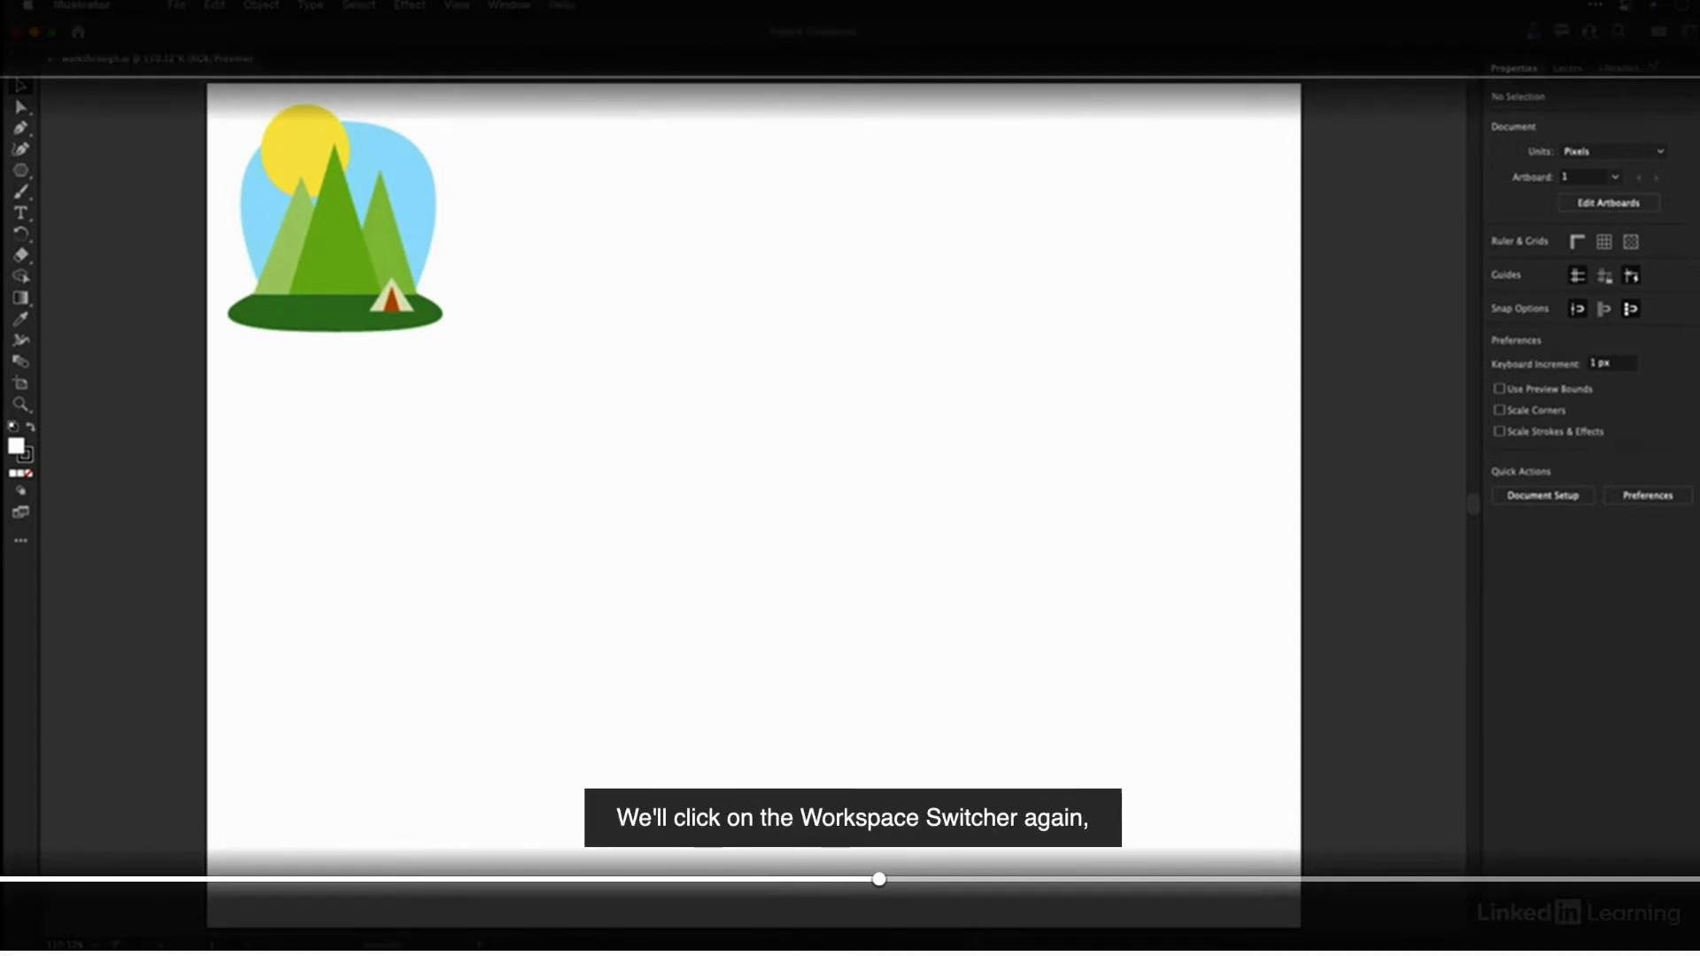
click(1690, 33)
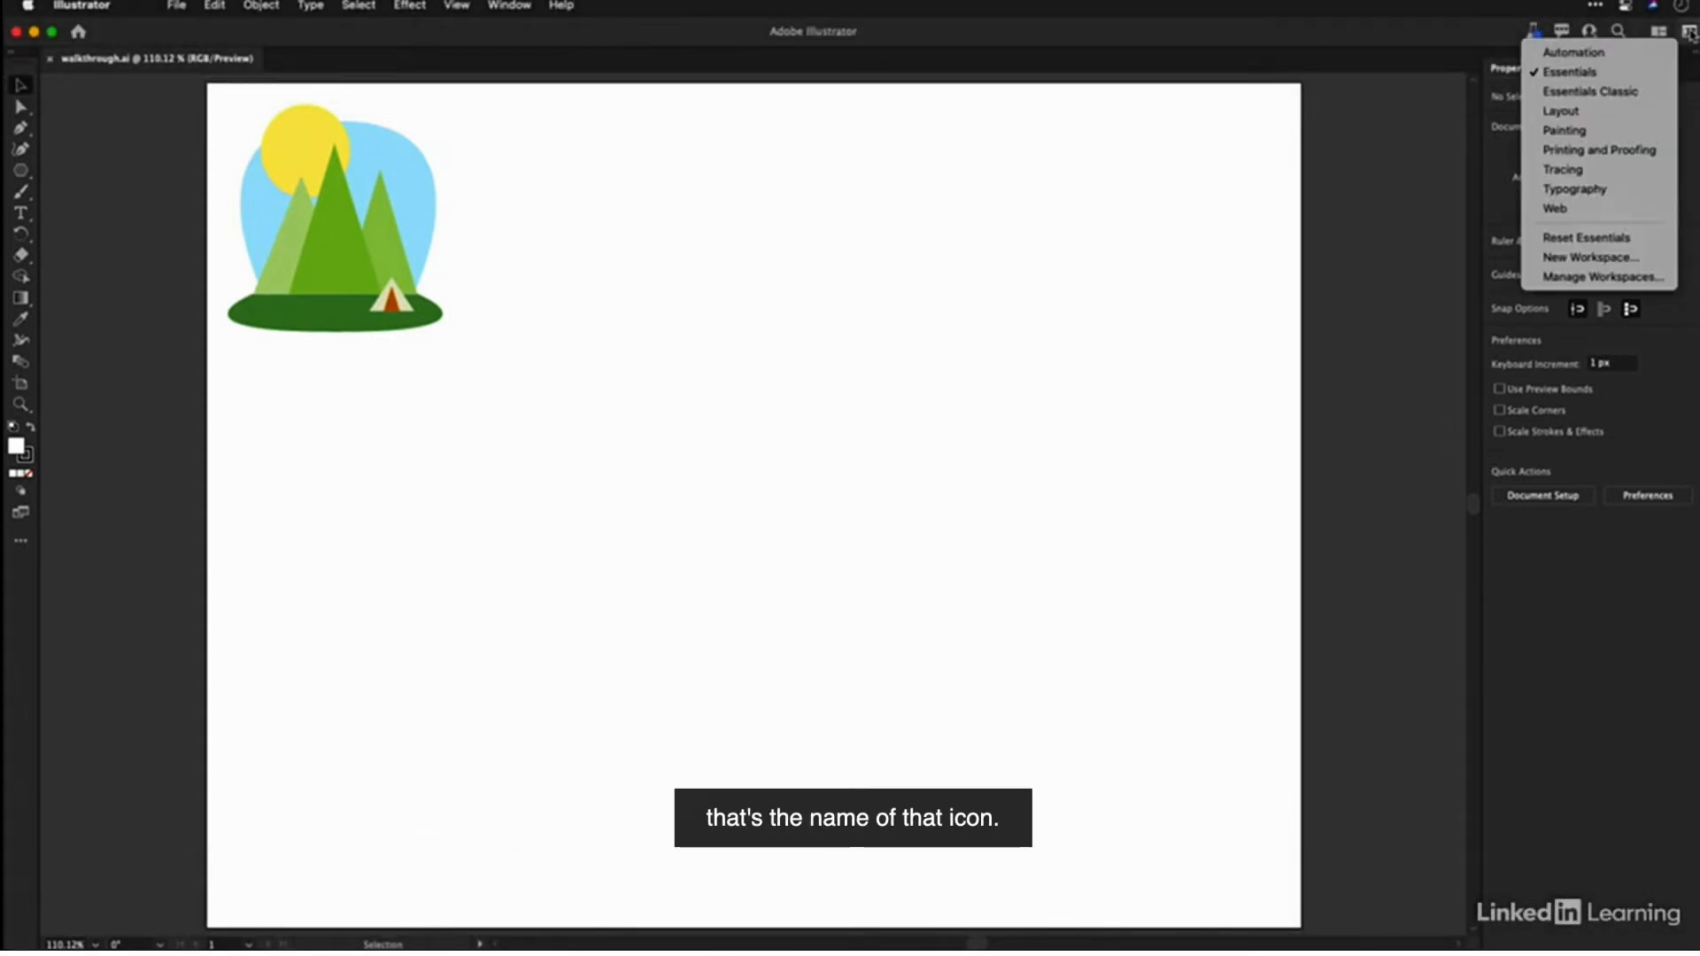
click(1629, 241)
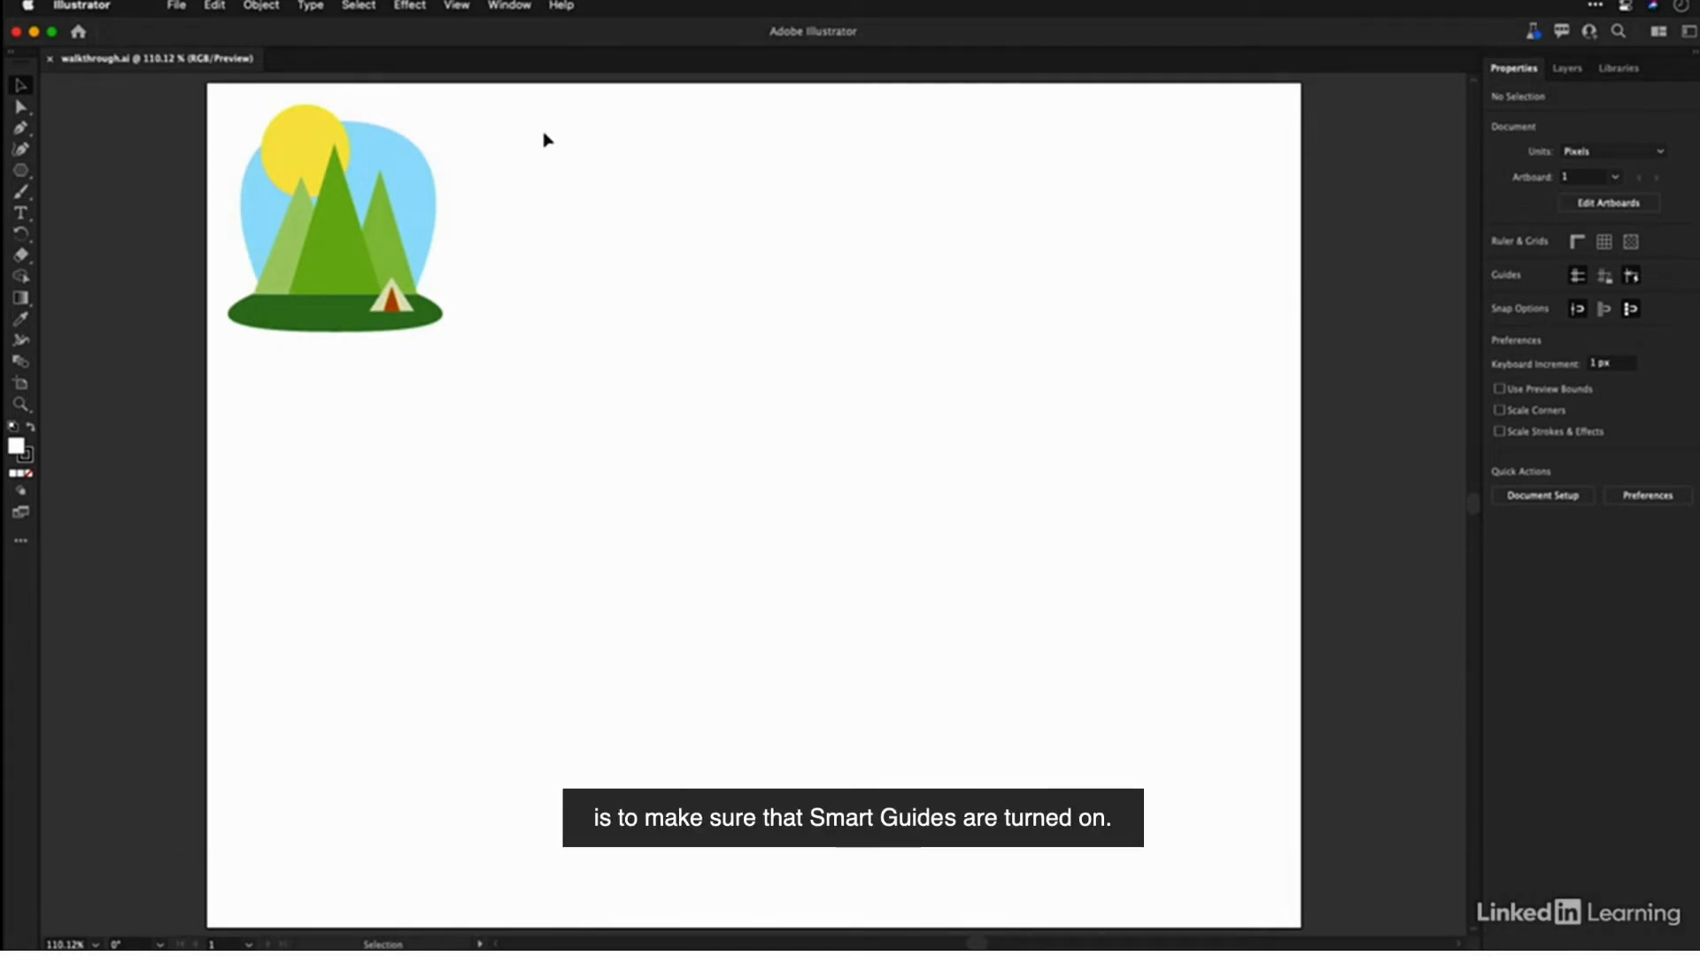
Step: Check that Smart Guides are enabled
click(457, 6)
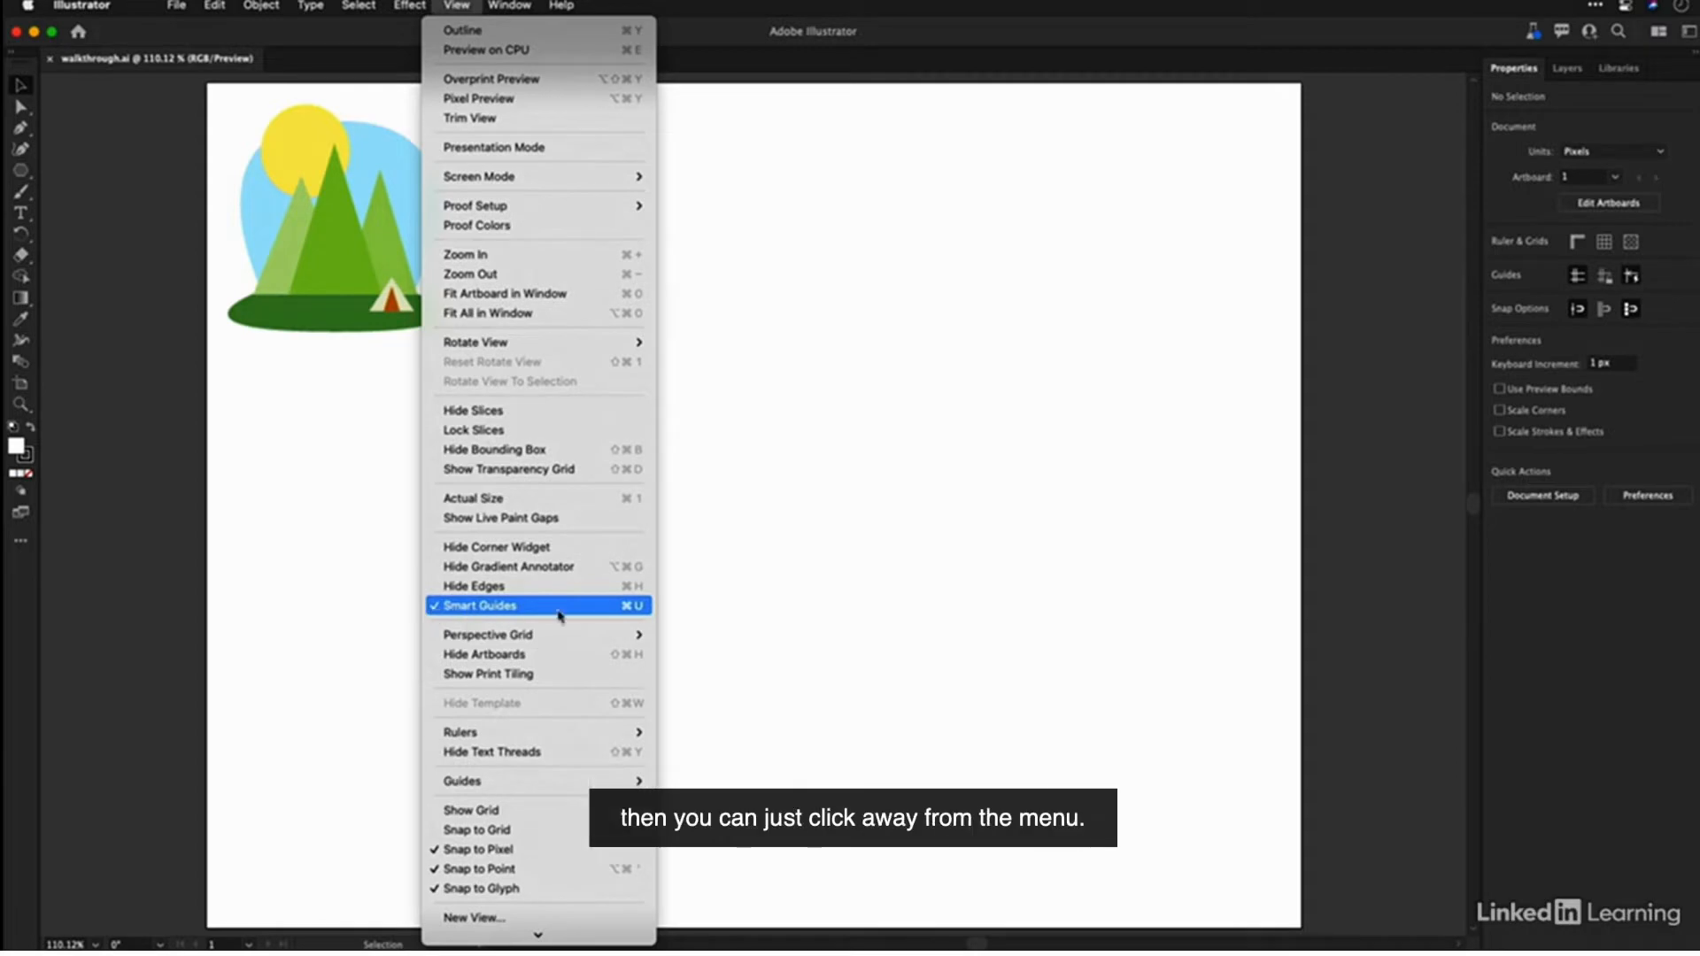
click(793, 590)
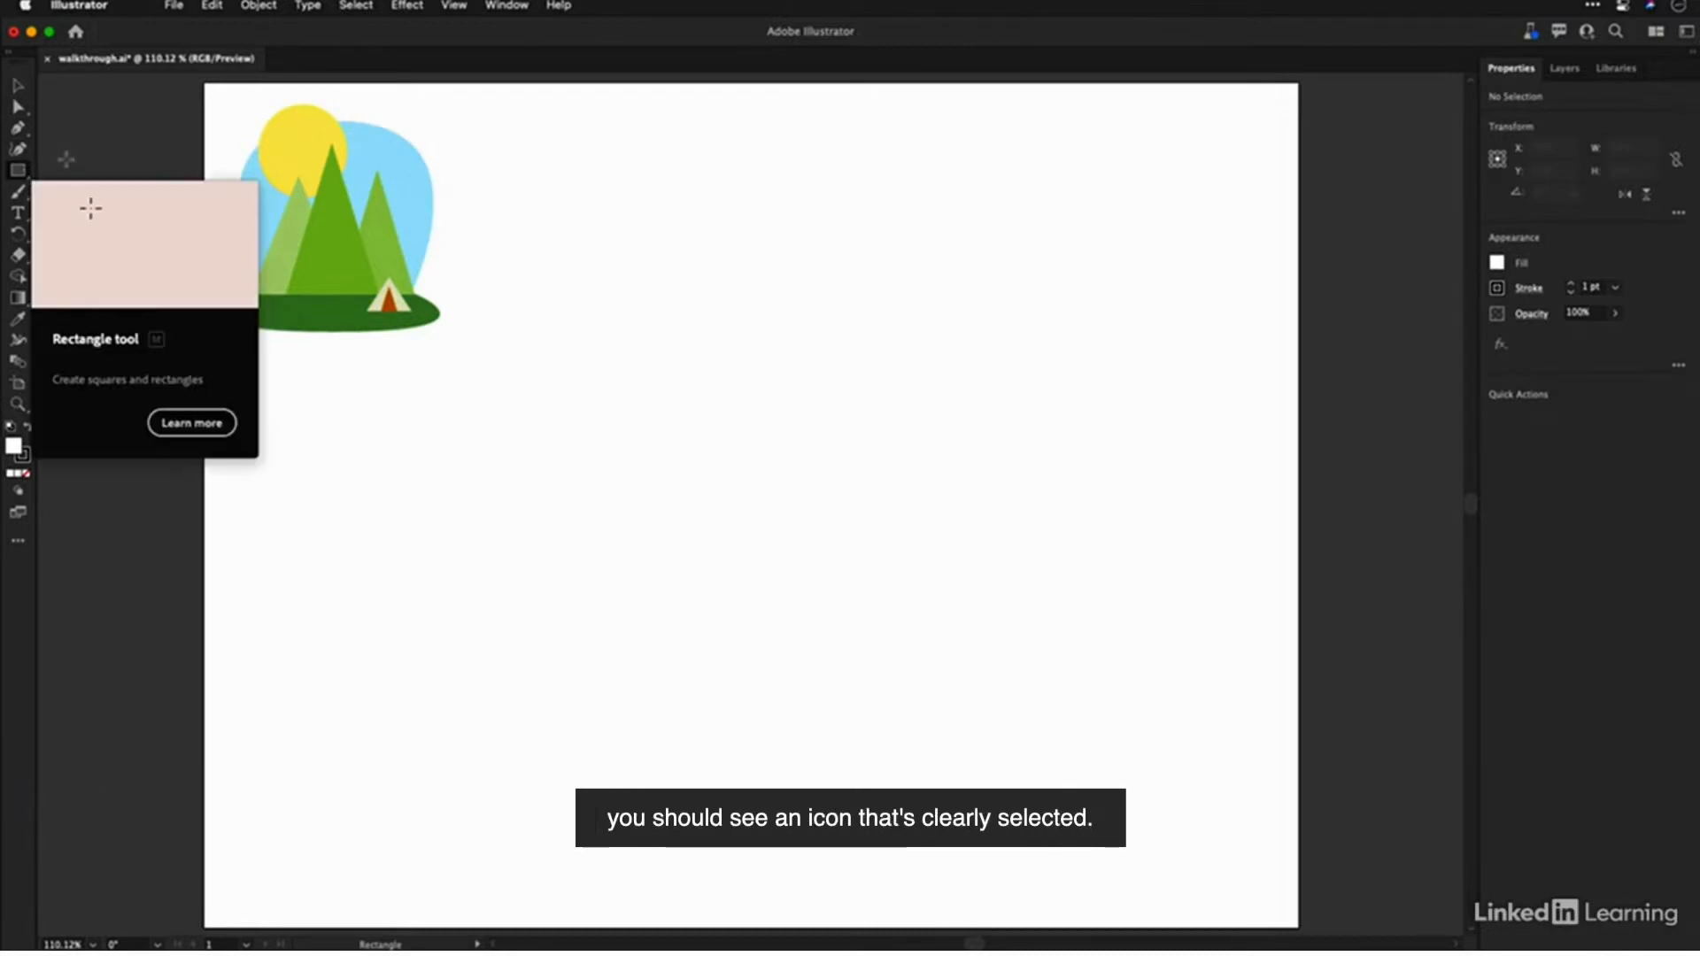
Step: Create a triangle near the middle of the artboard with the Polygon tool, using a 50 px radius and 3 sides
click(23, 176)
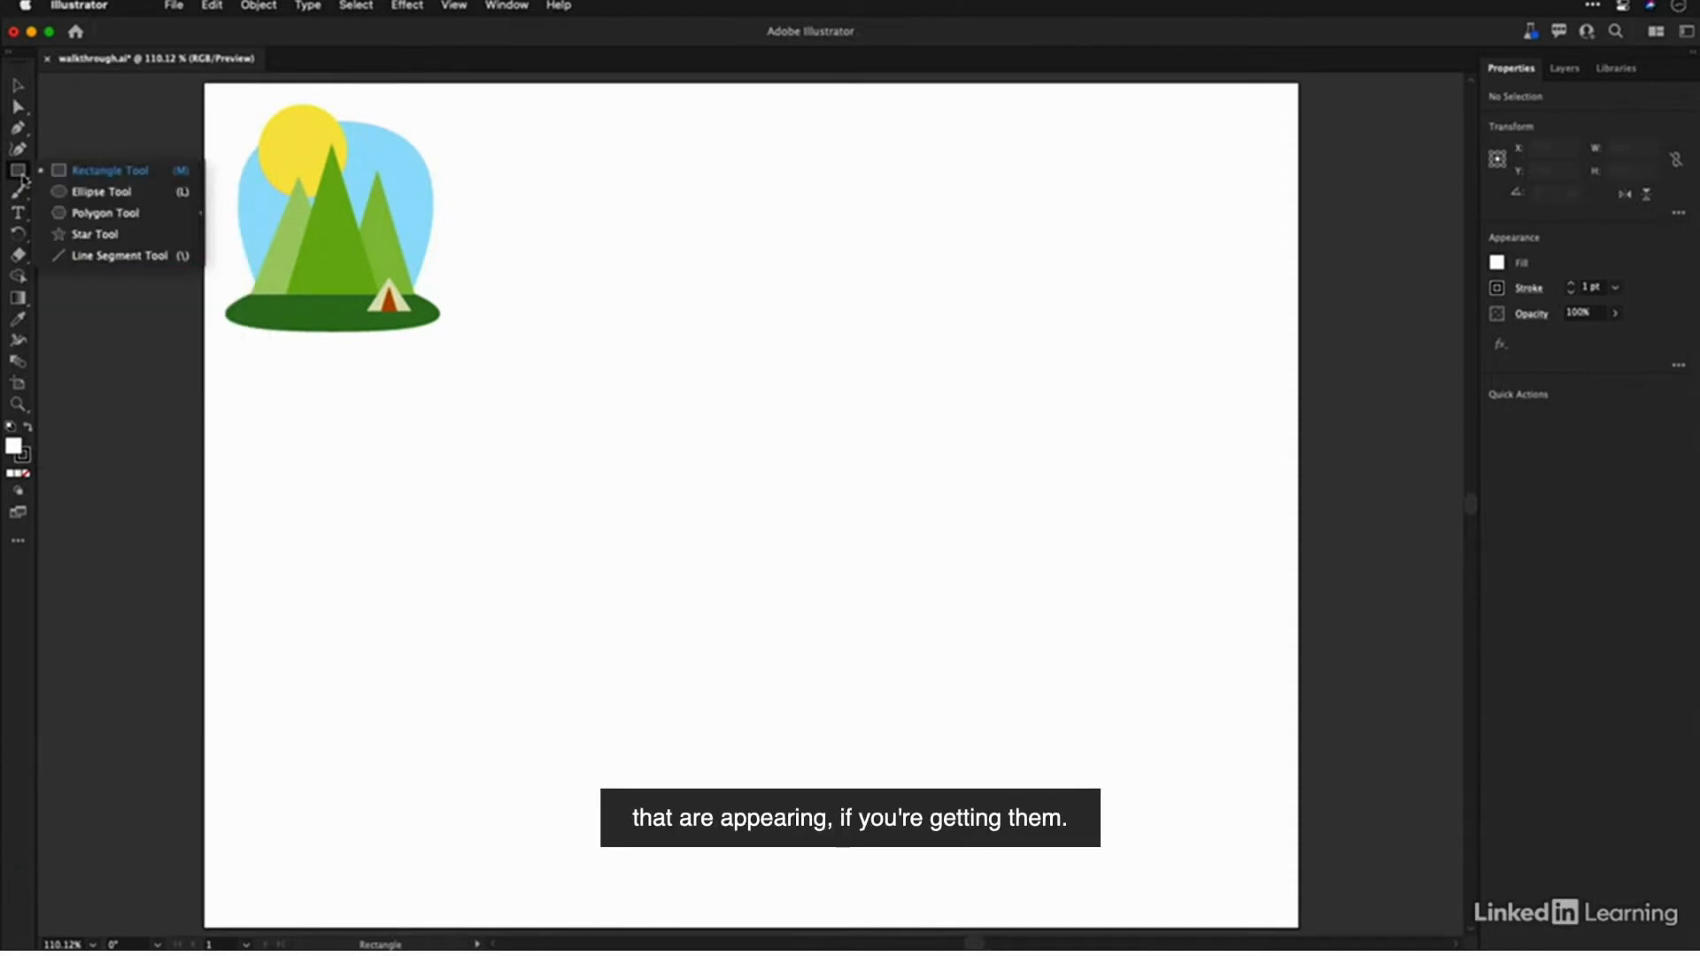
click(100, 214)
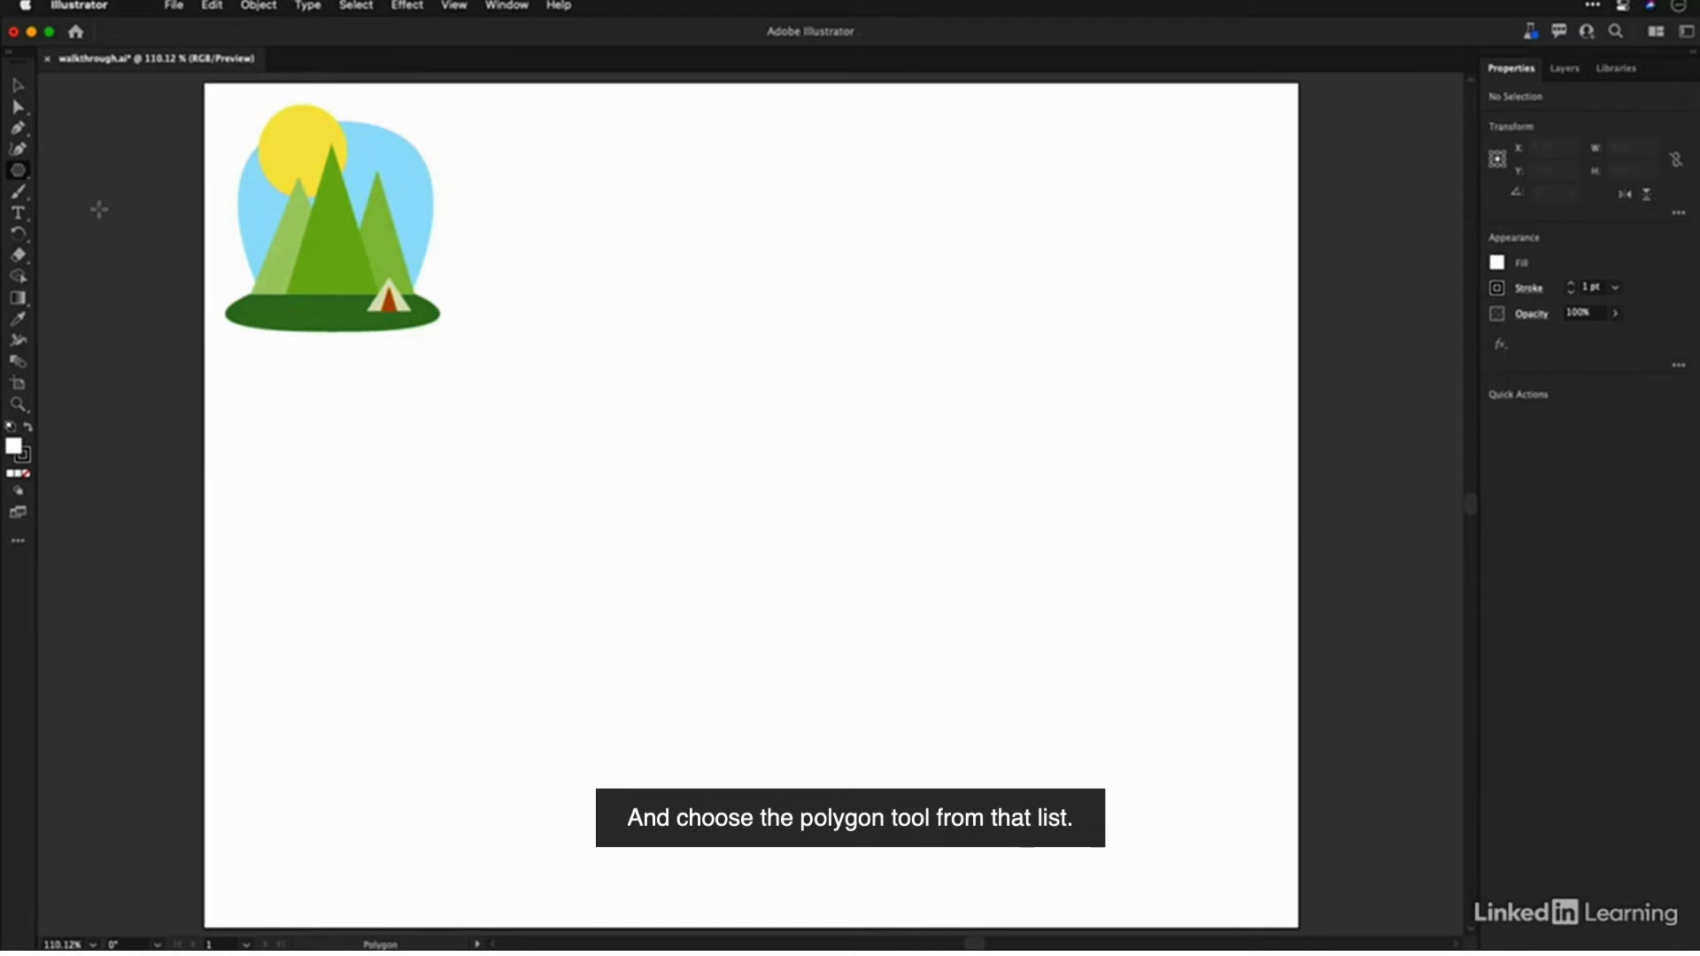
click(794, 448)
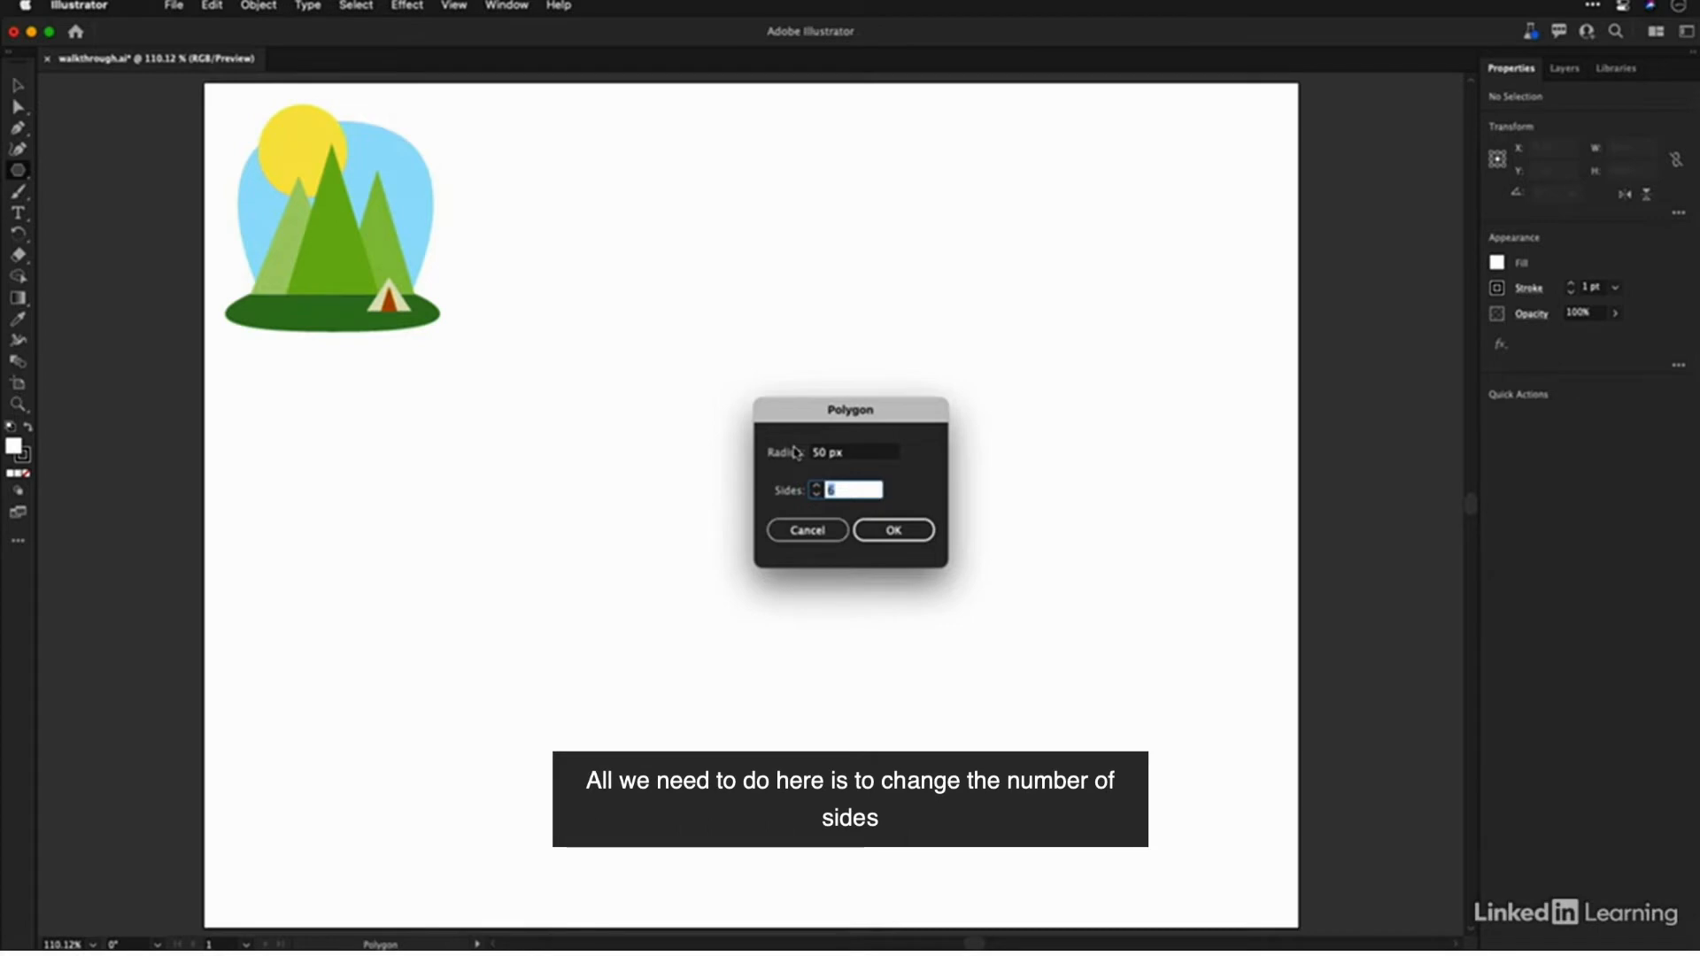
text(3)
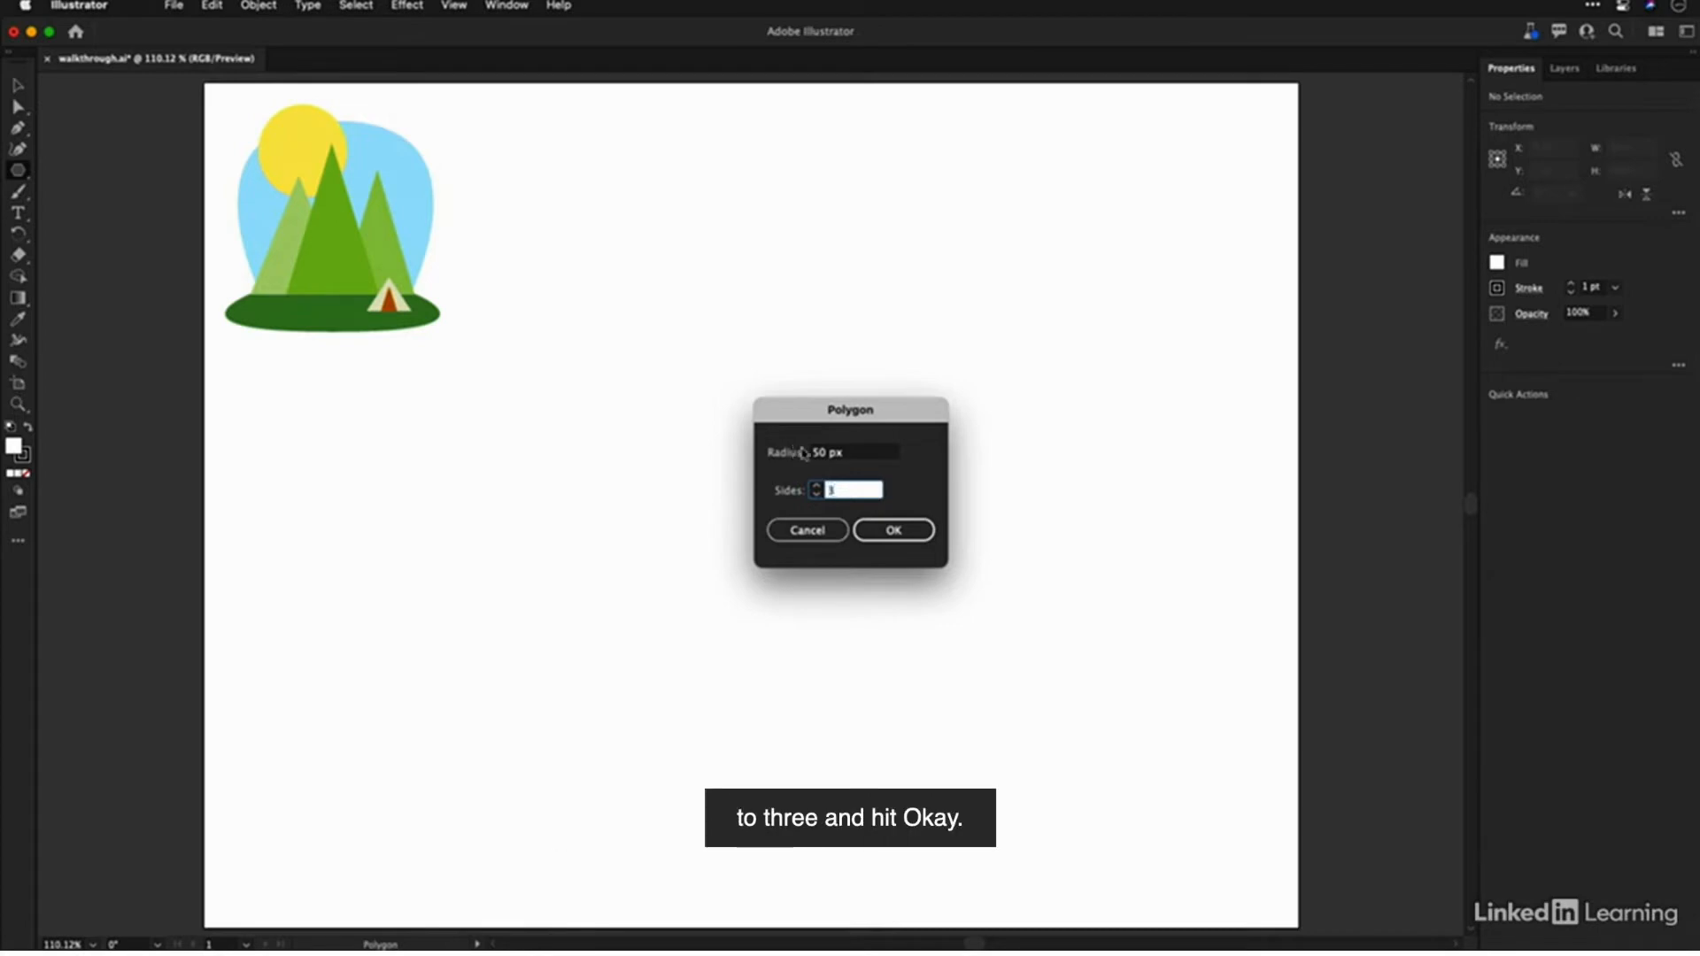
click(890, 530)
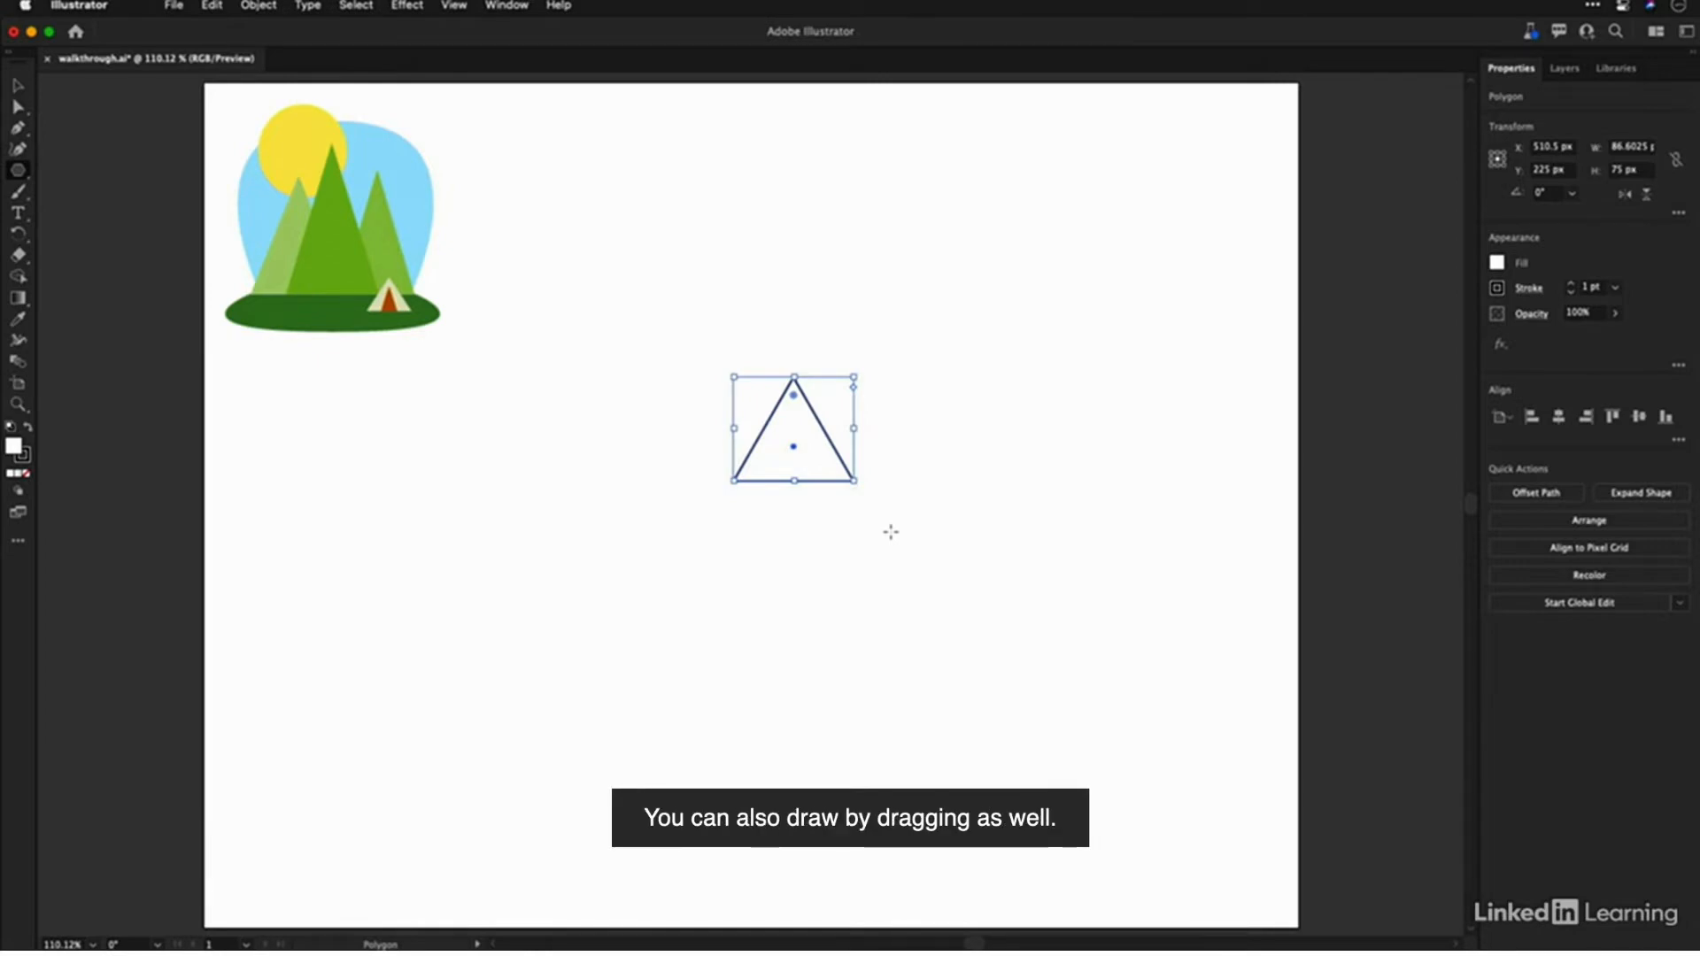
Step: Resize the triangle to about 193 by 260 px and move it to about X 680 px, Y 247 px
key(v)
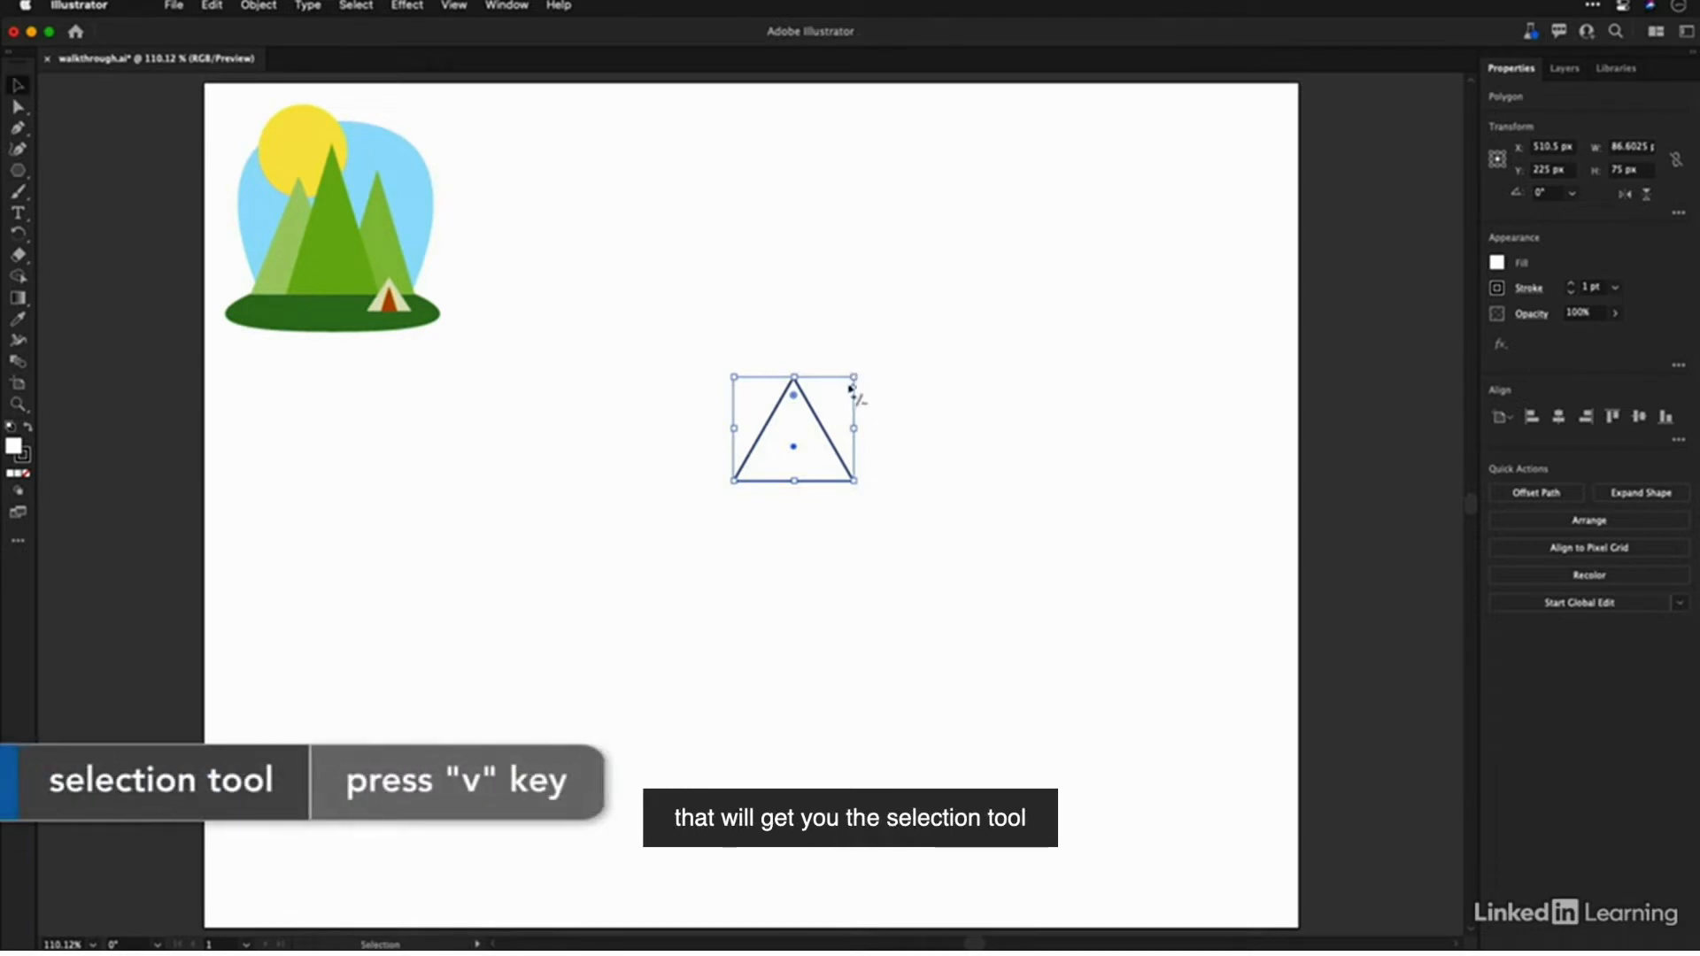
drag(854, 376, 960, 205)
drag(965, 485, 1128, 663)
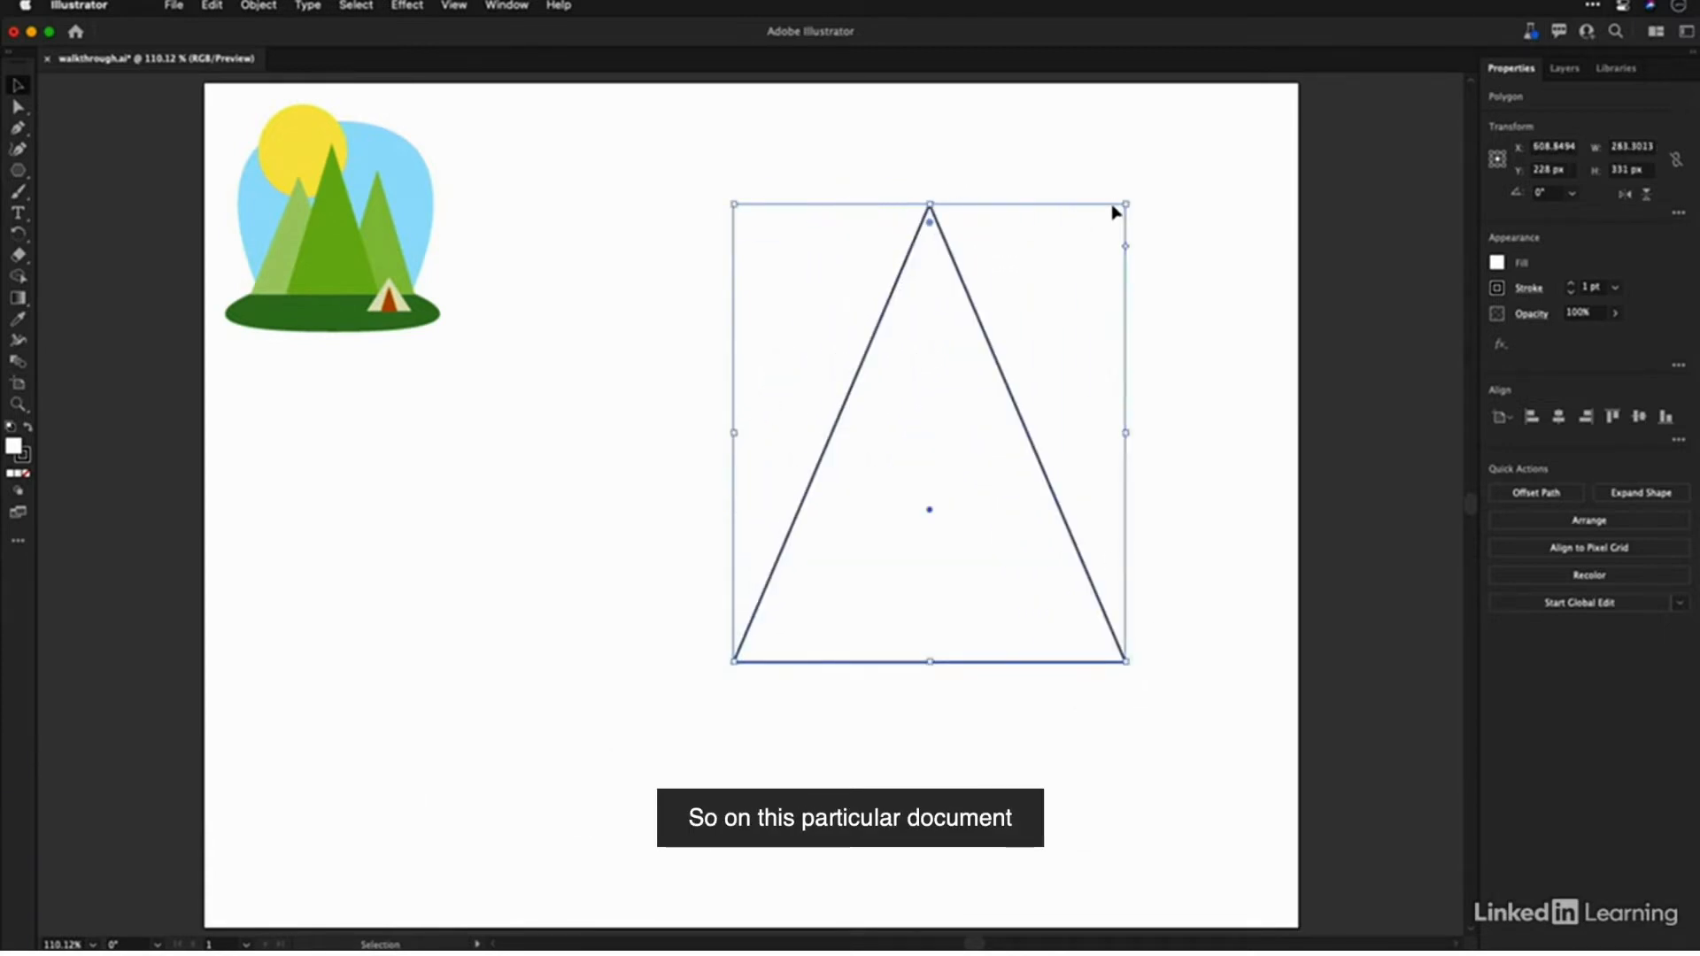
drag(1125, 205, 1002, 303)
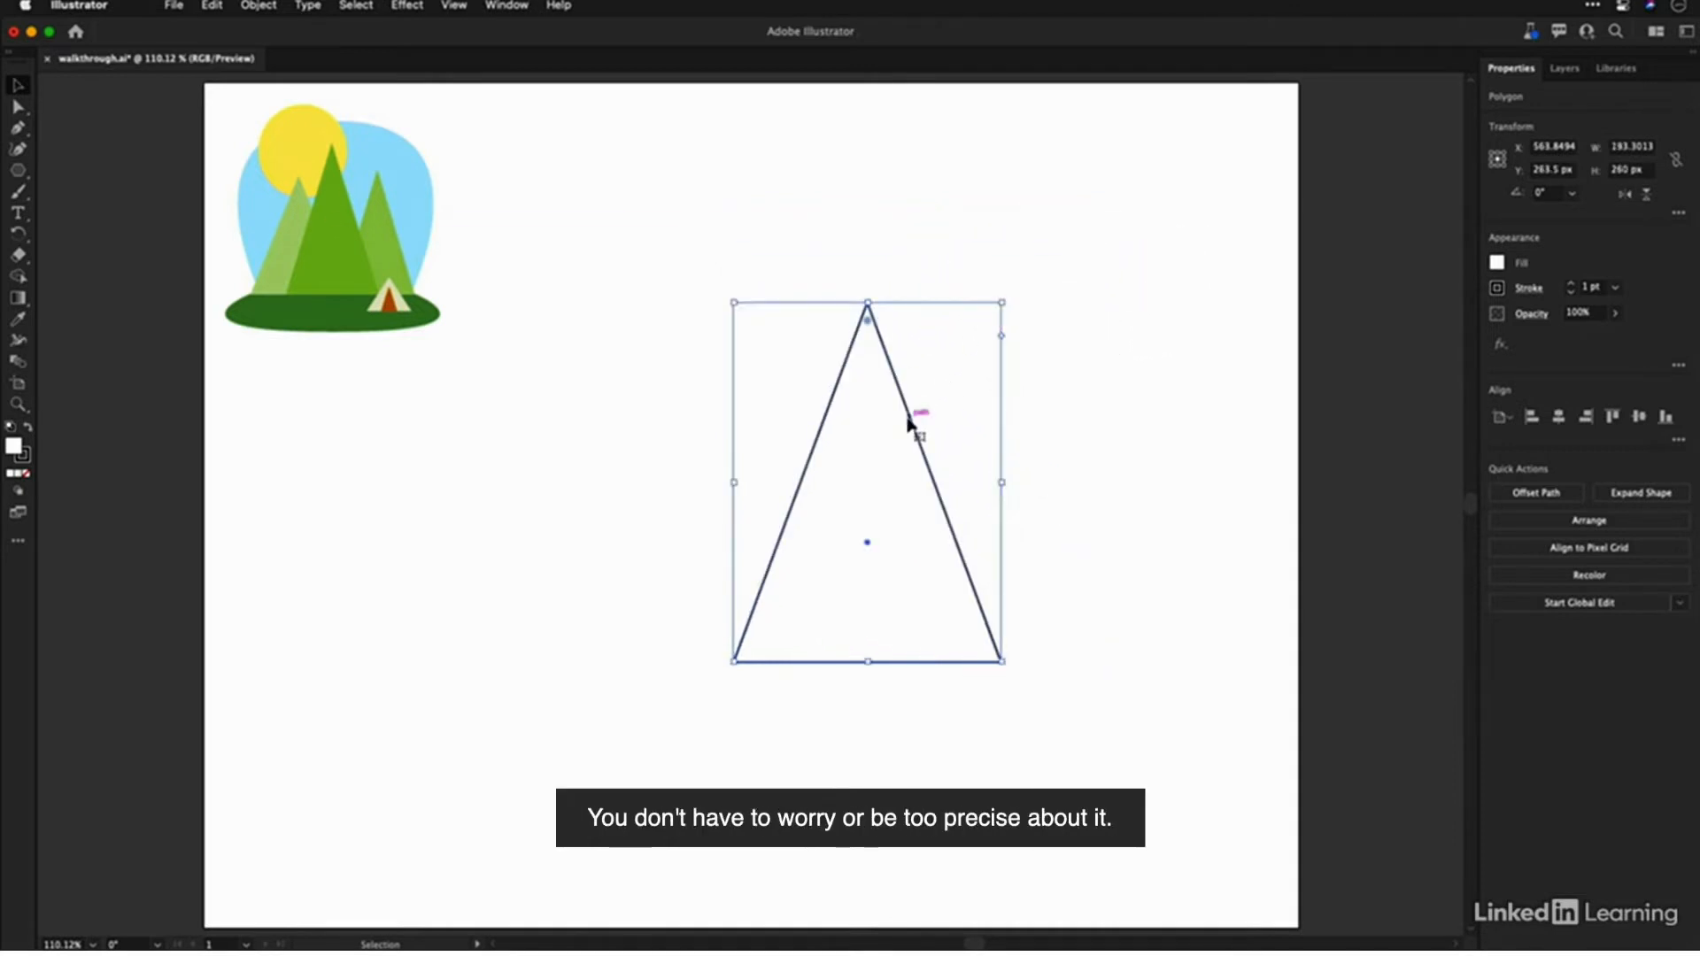
drag(914, 428, 993, 414)
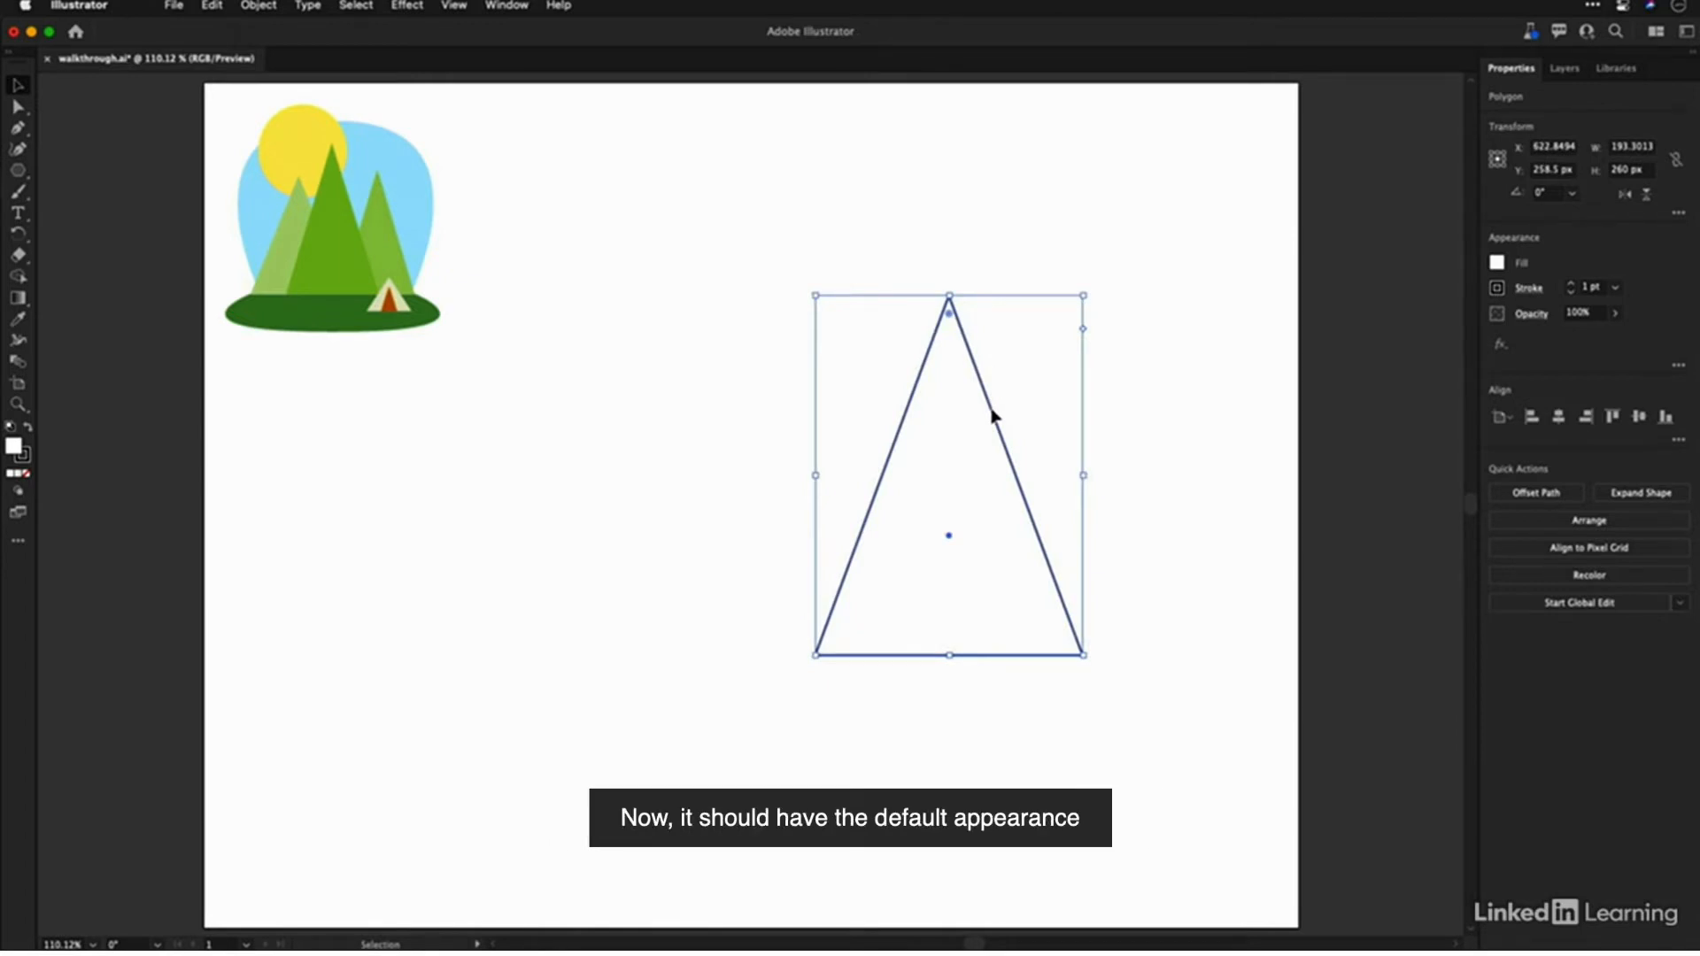
drag(992, 415, 1071, 396)
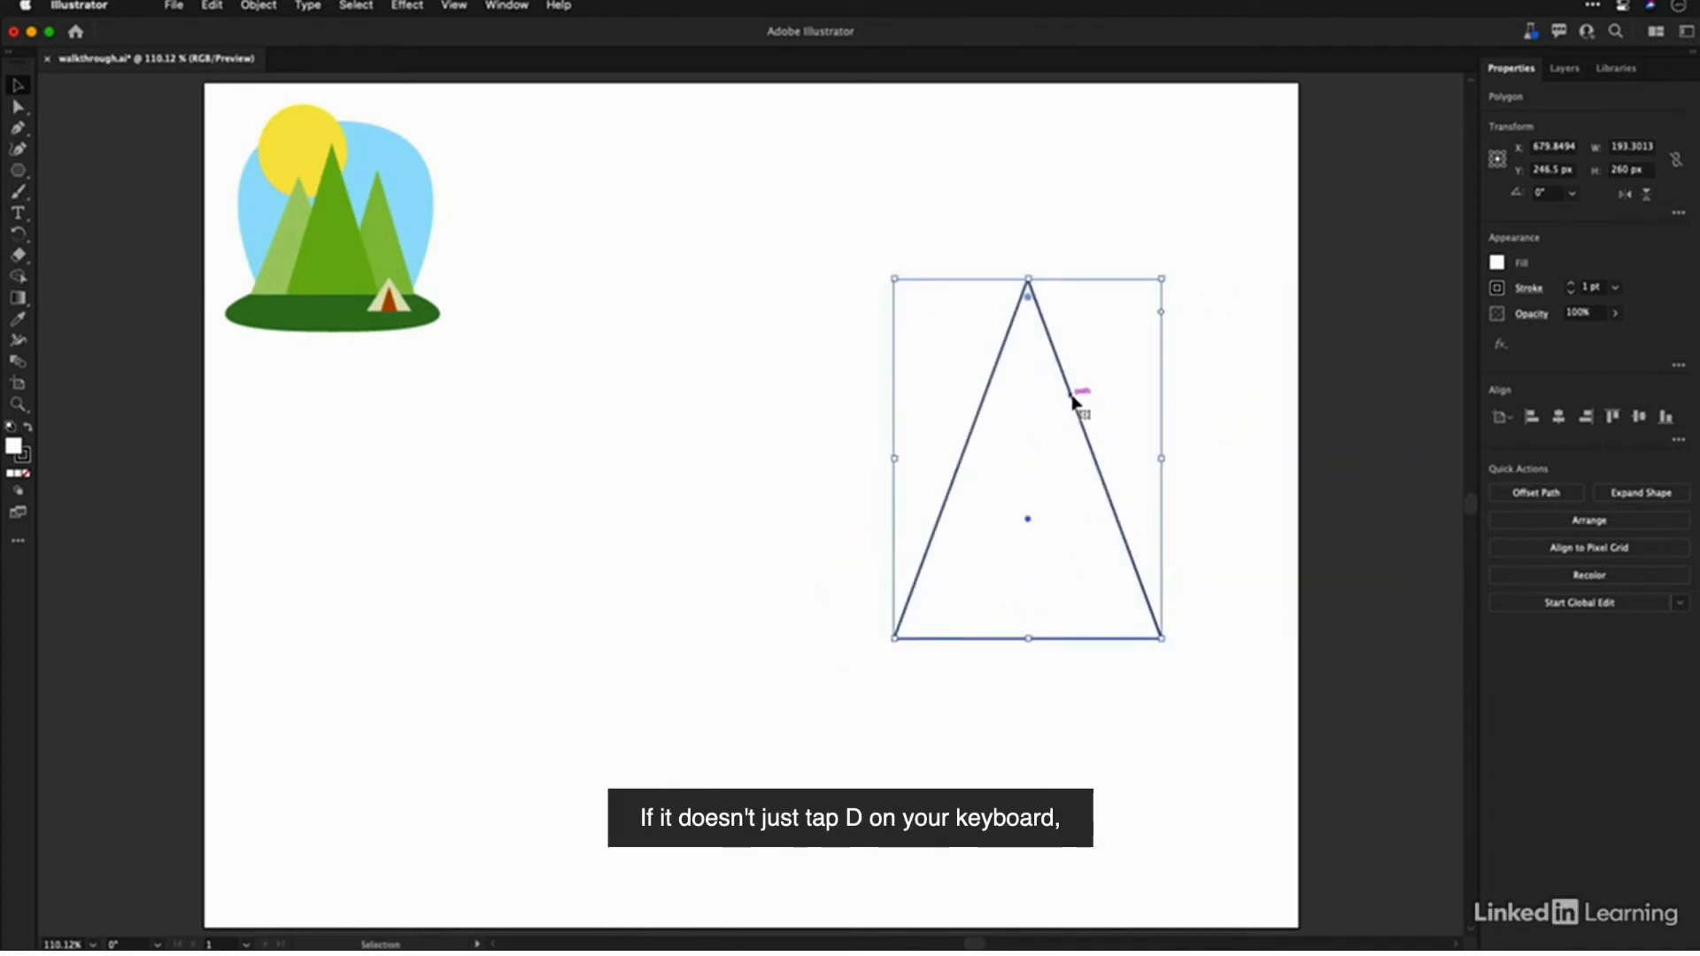
Step: Apply the default fill and stroke to the triangle and move it horizontally to about X 491 px, Y 247 px
key(d)
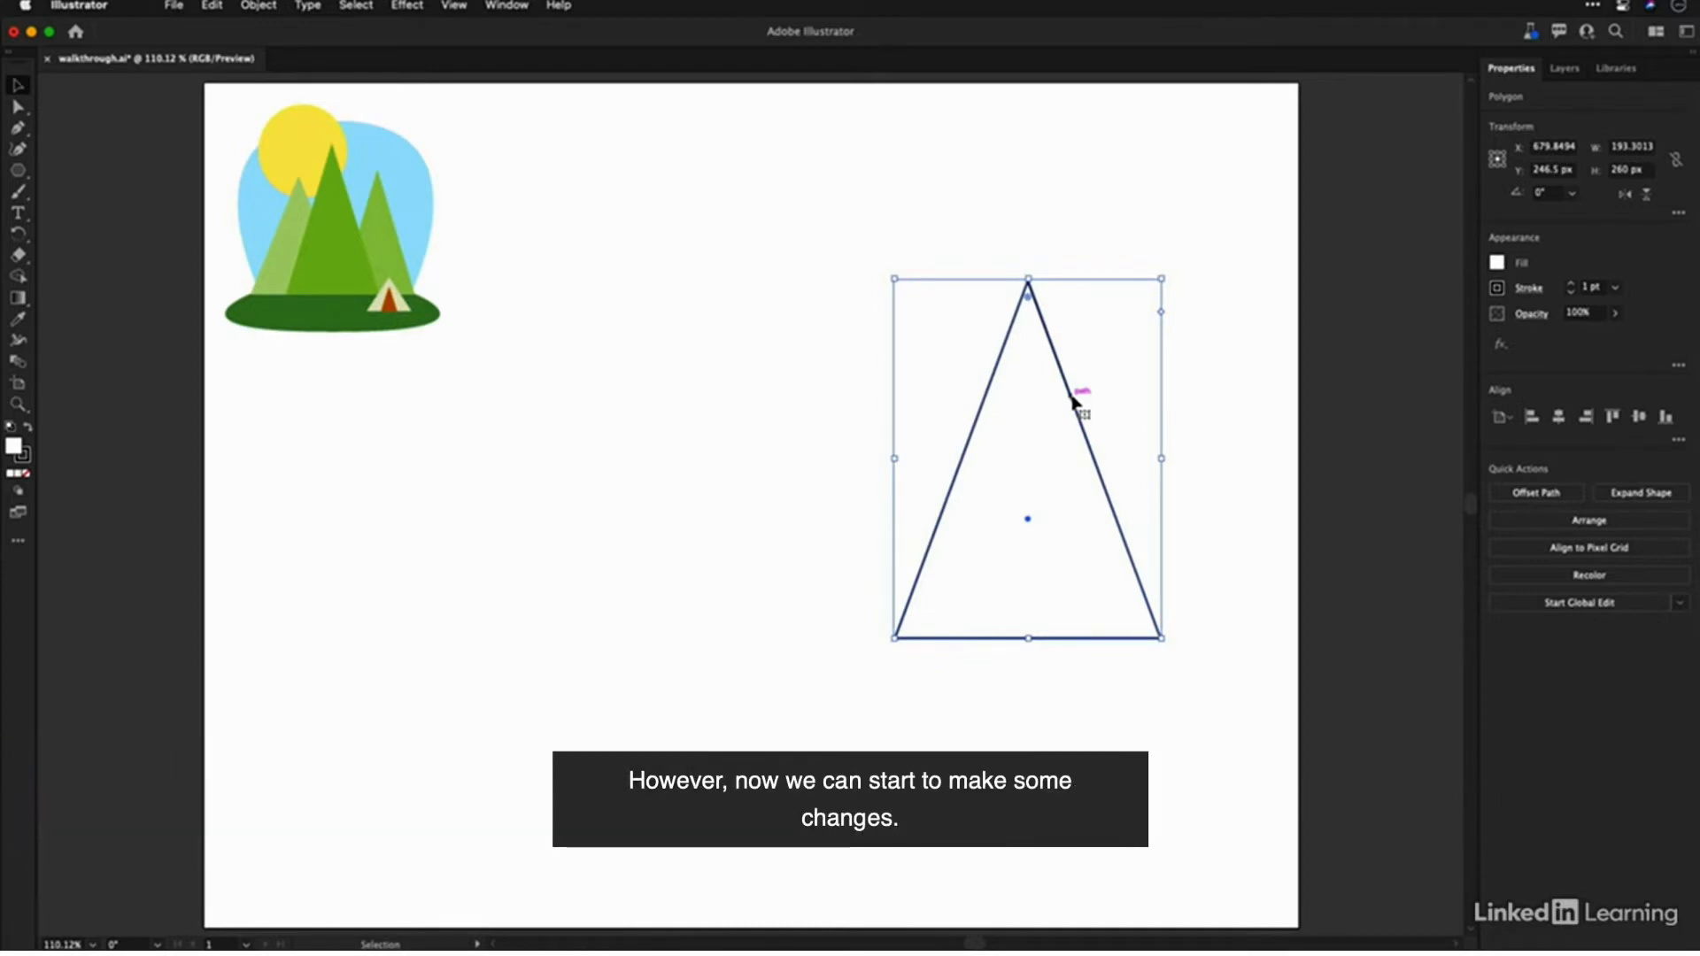
drag(1073, 397, 813, 397)
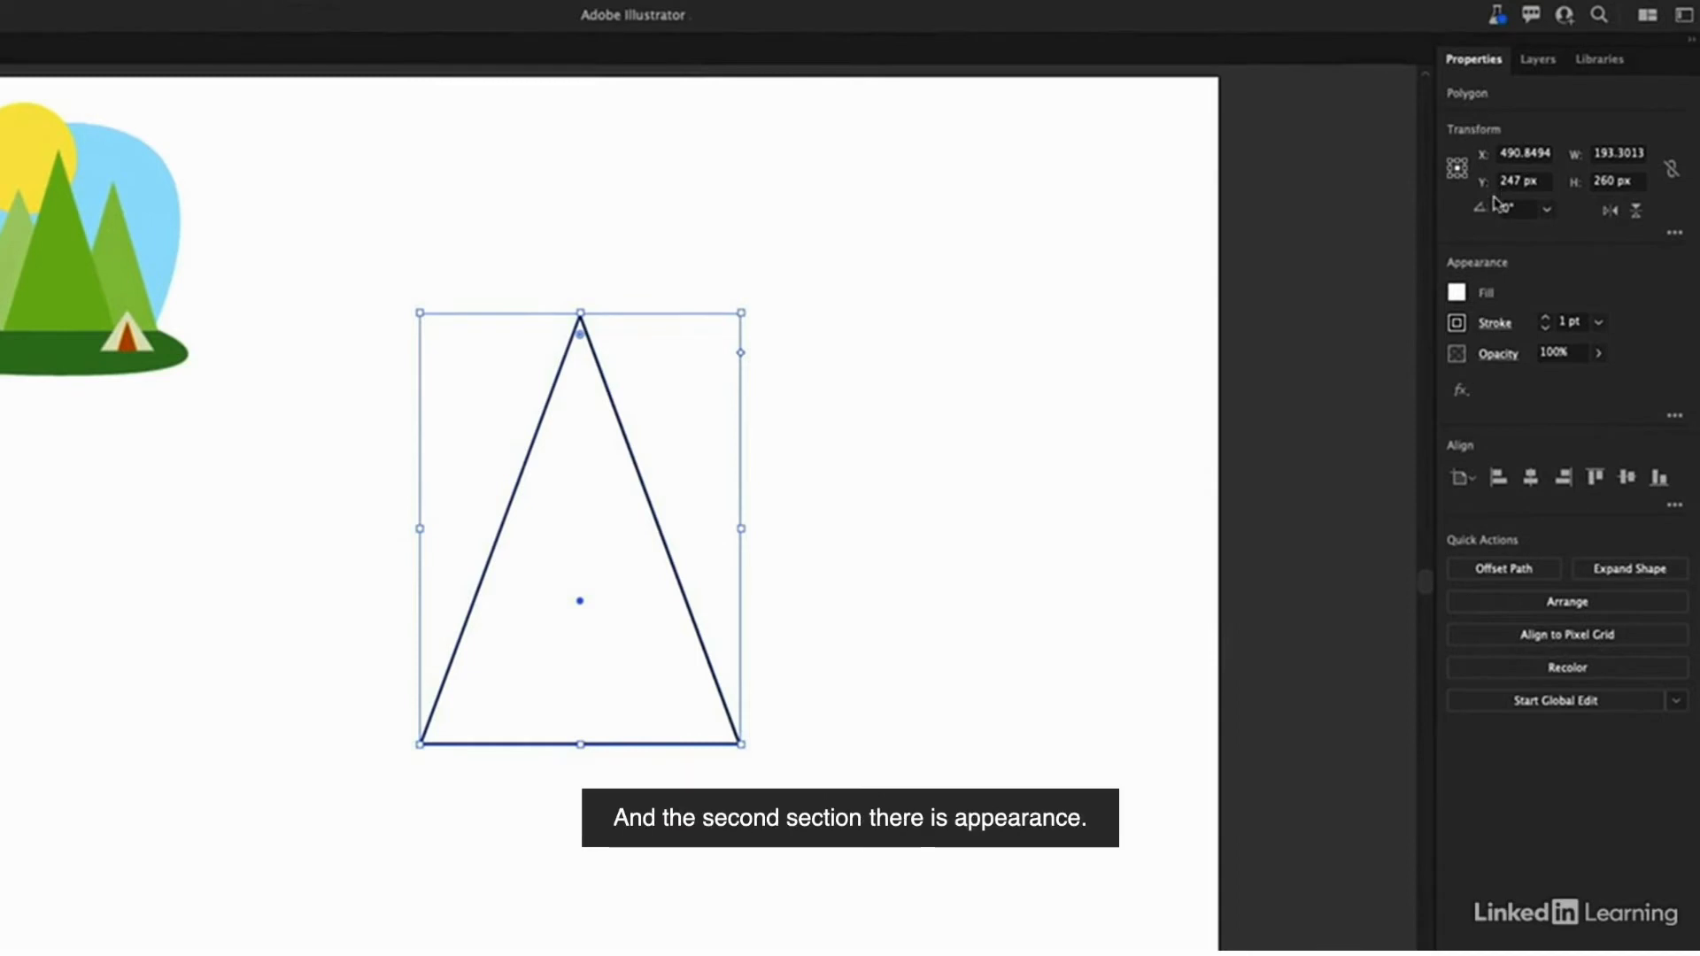
Step: Fill the triangle with the lightest green of the illustration's color group and set its stroke to None
click(1457, 294)
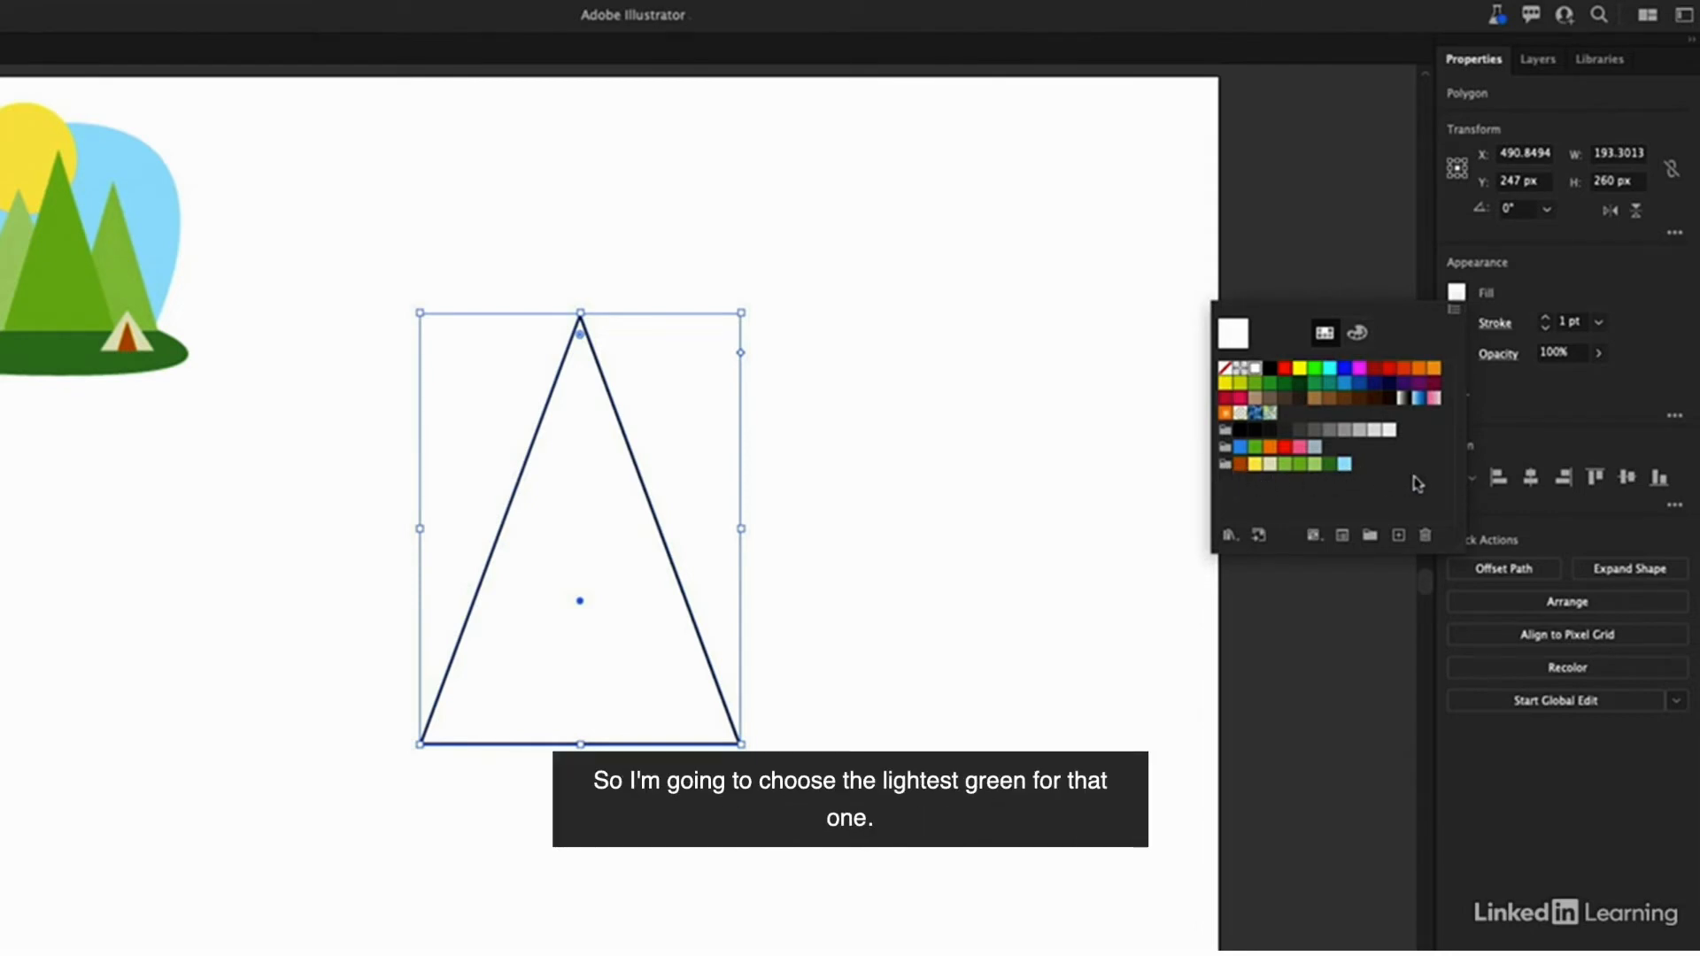
click(1284, 465)
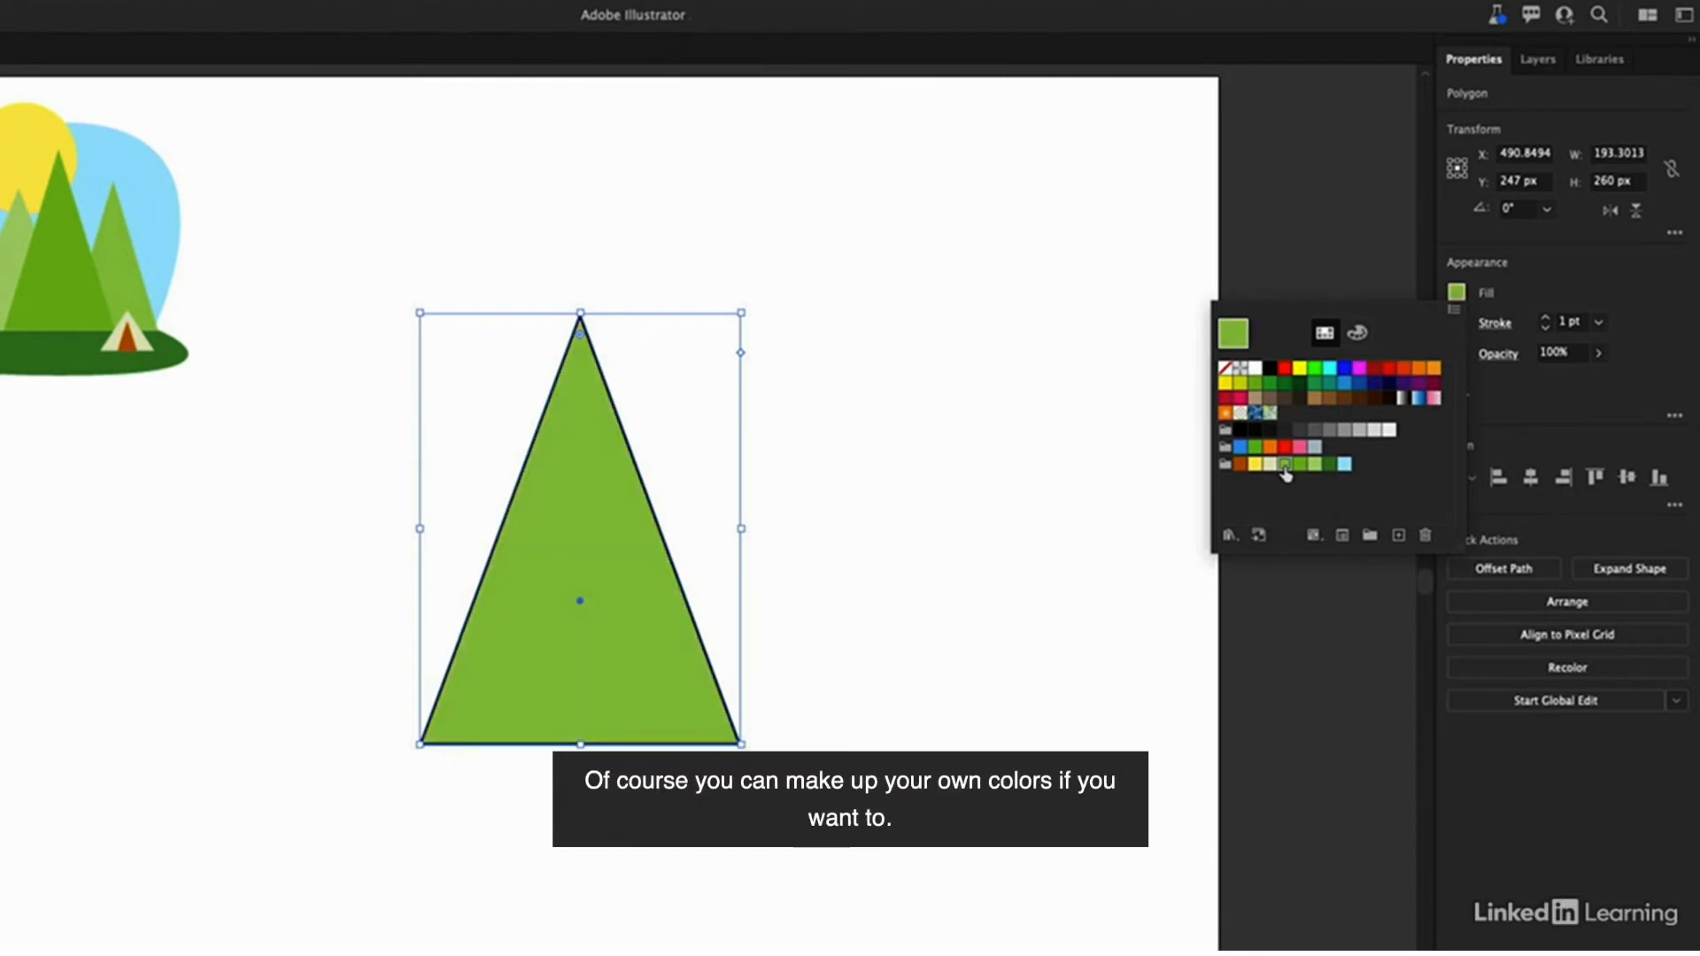
click(1315, 465)
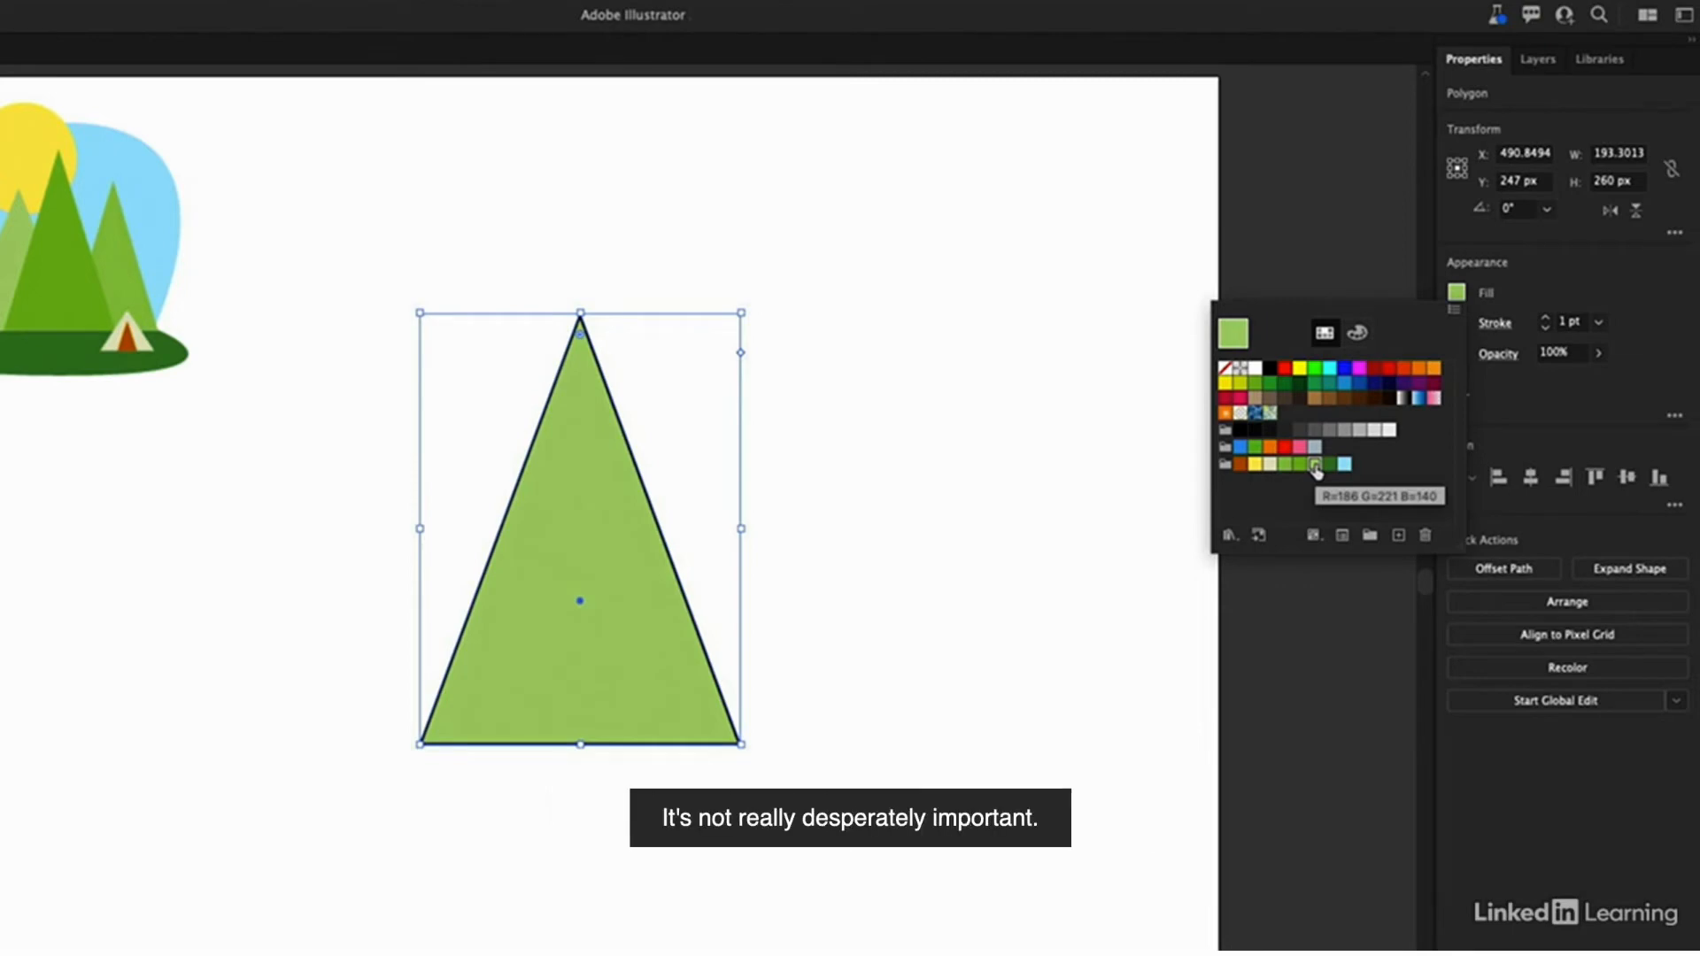
click(1556, 288)
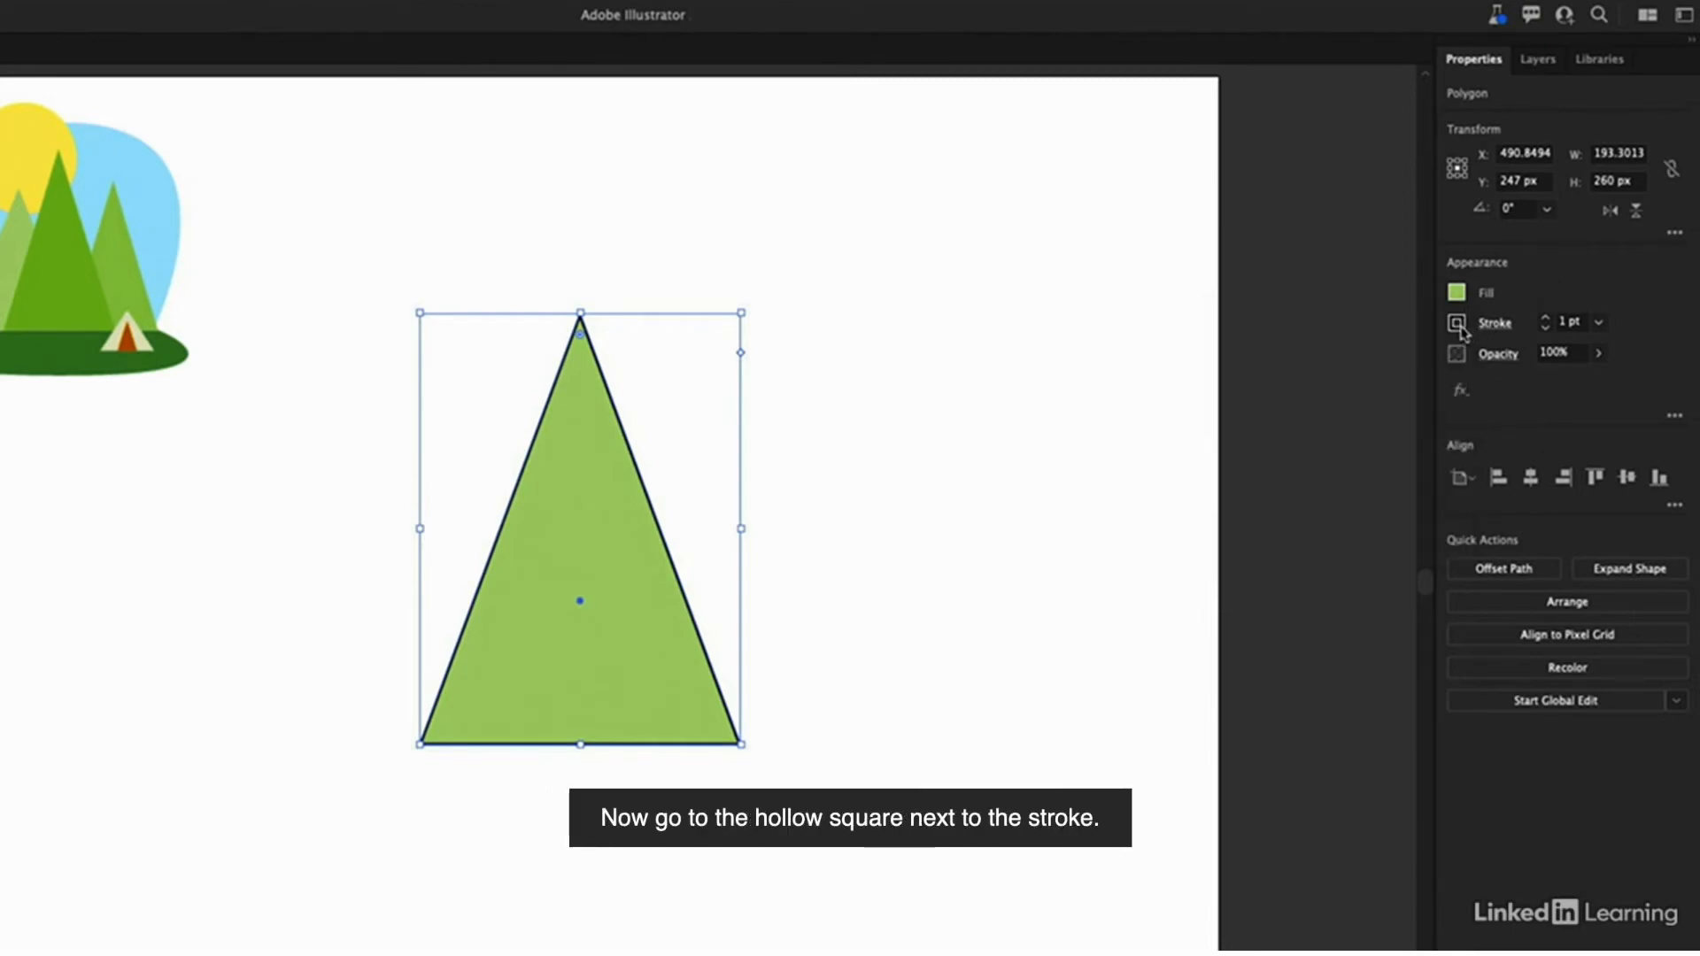
click(1458, 325)
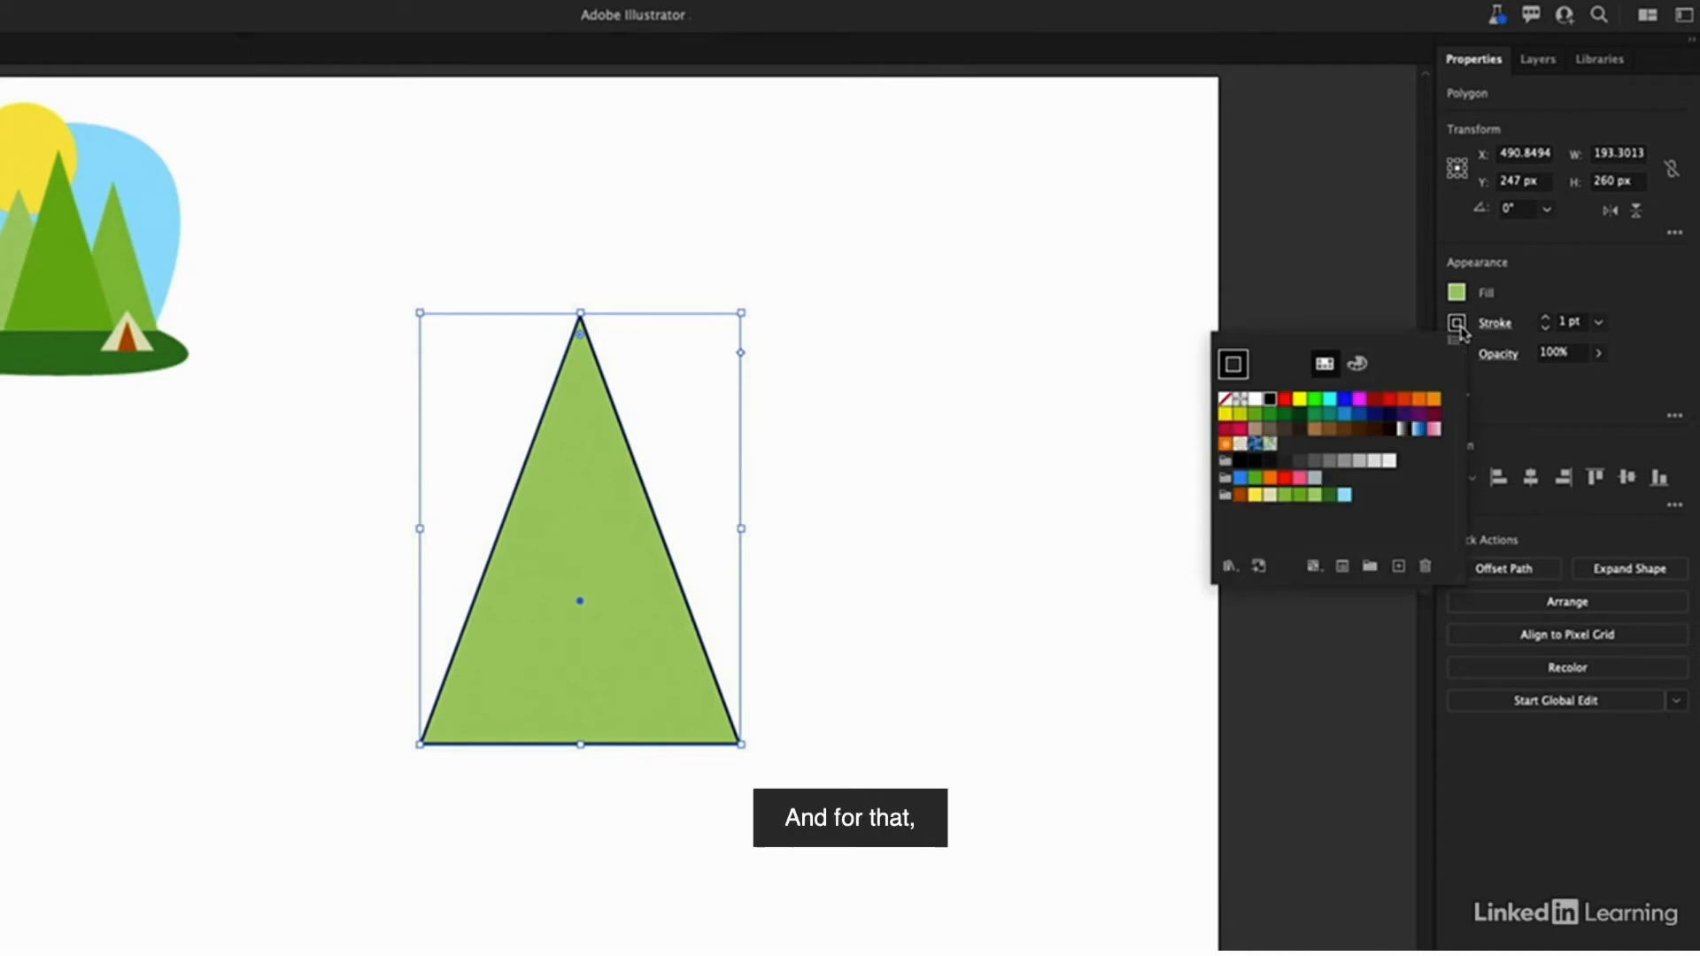
click(1226, 403)
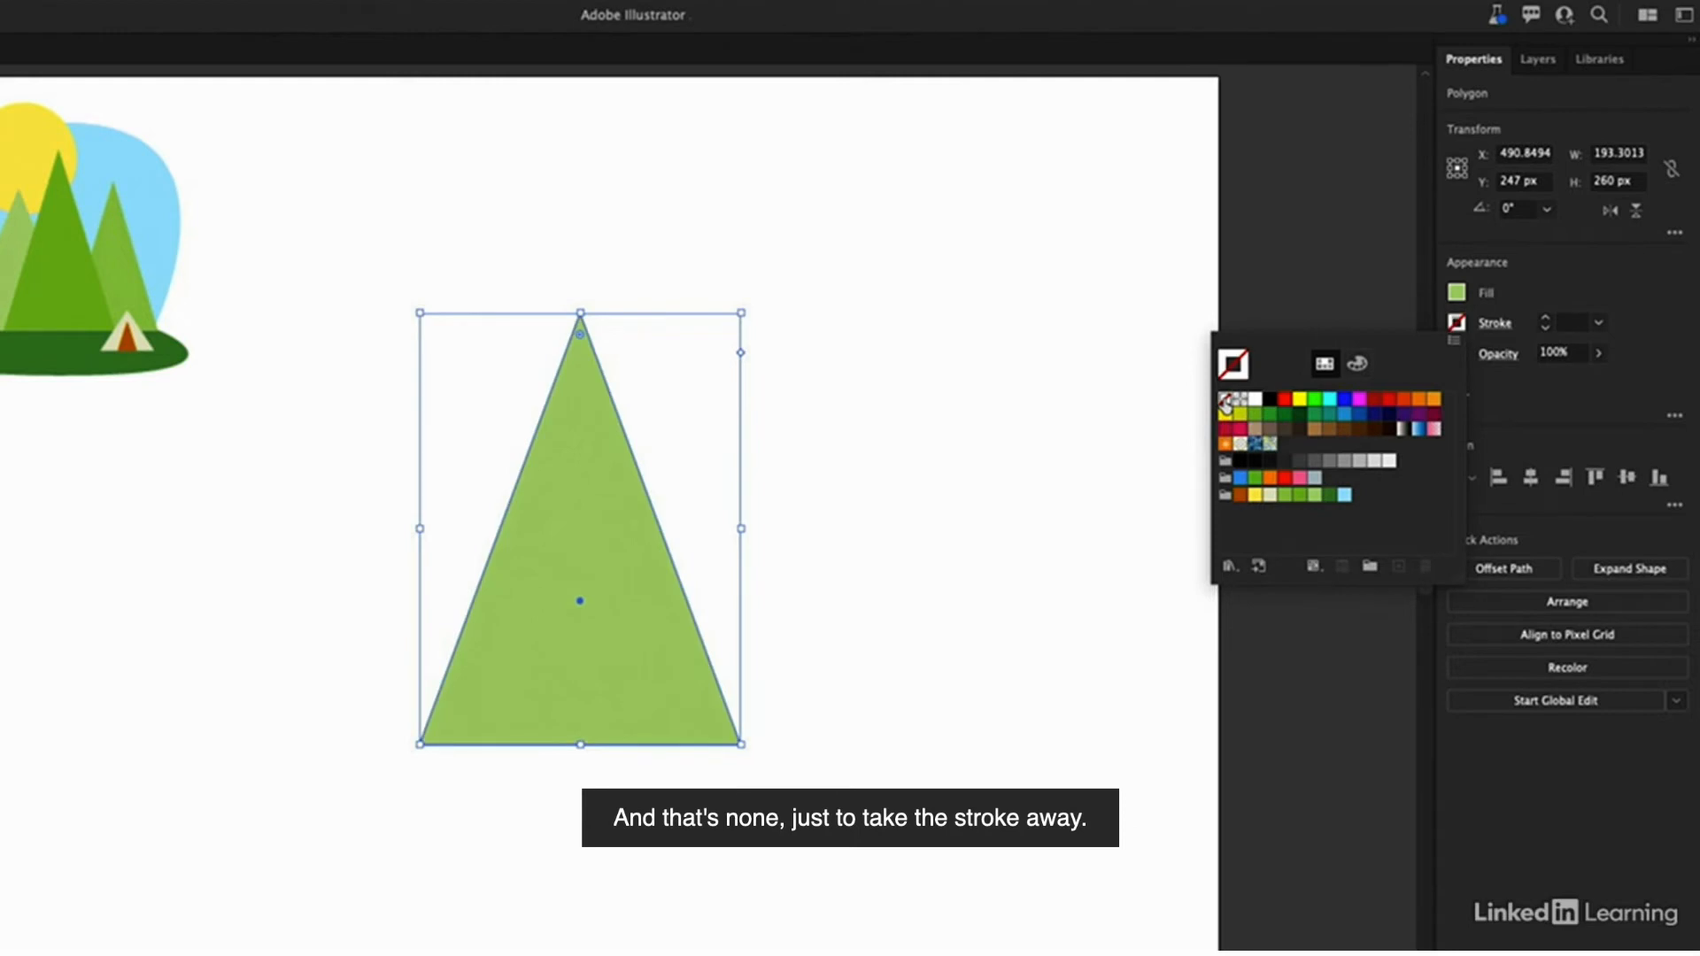
click(1581, 282)
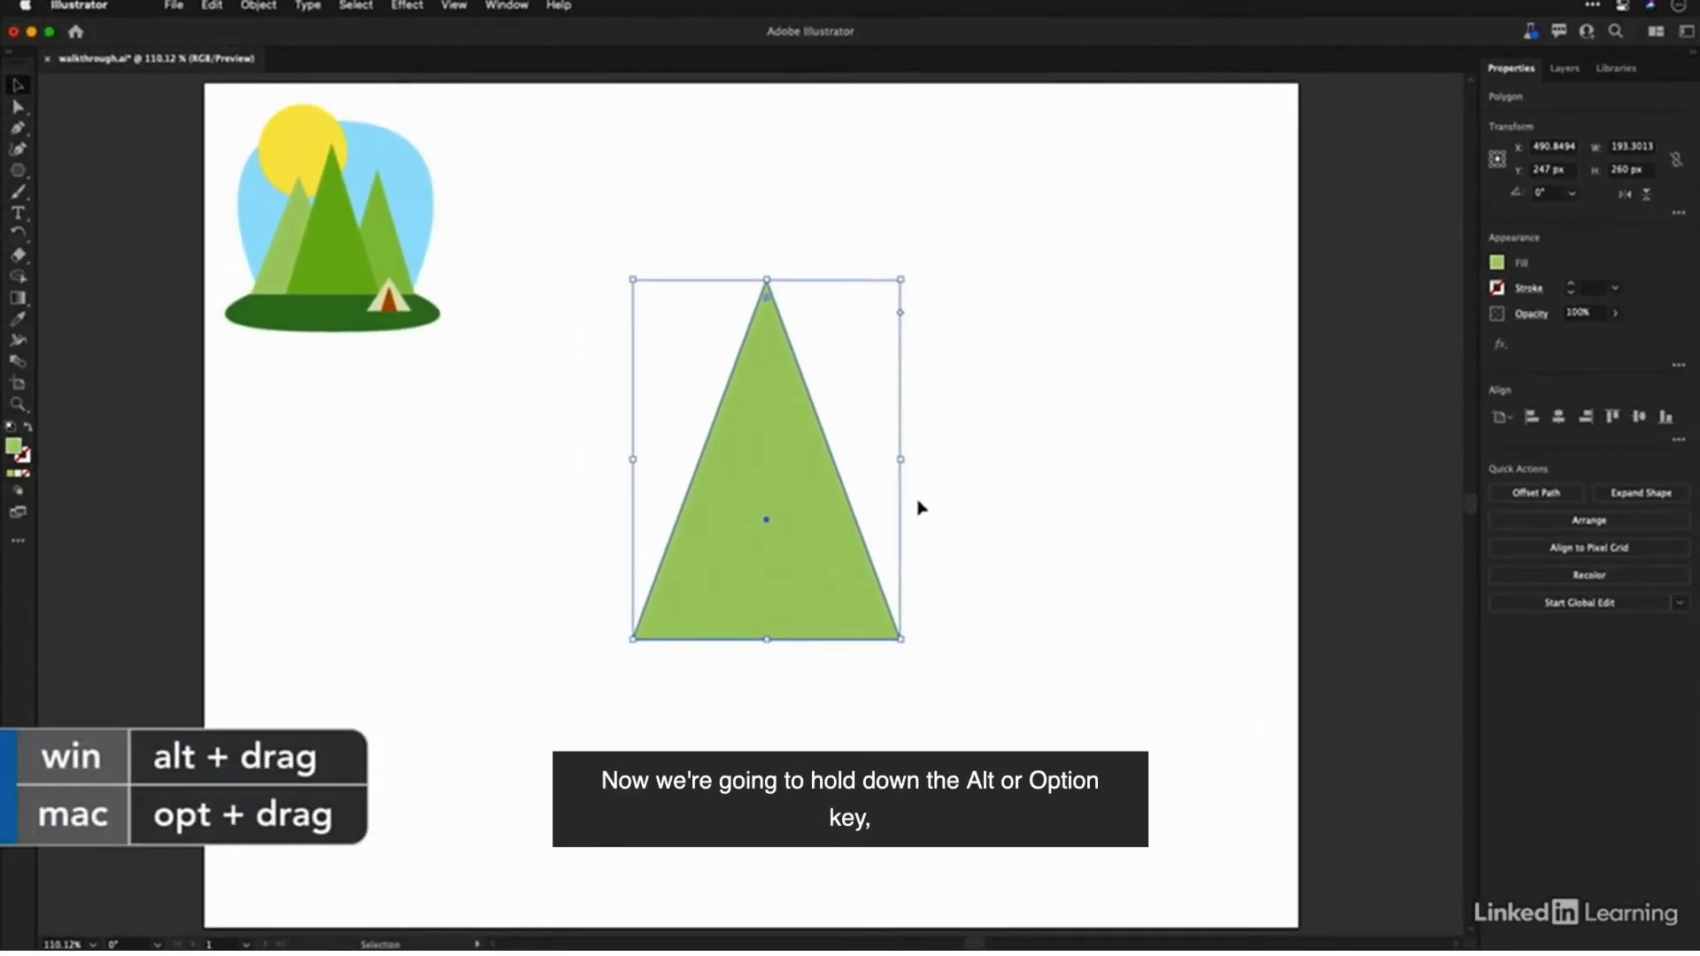
Step: Duplicate the triangle to its right, resize the copy to about 202 by 312 px and position it around X 637 px, Y 221 px
drag(823, 501, 1032, 502)
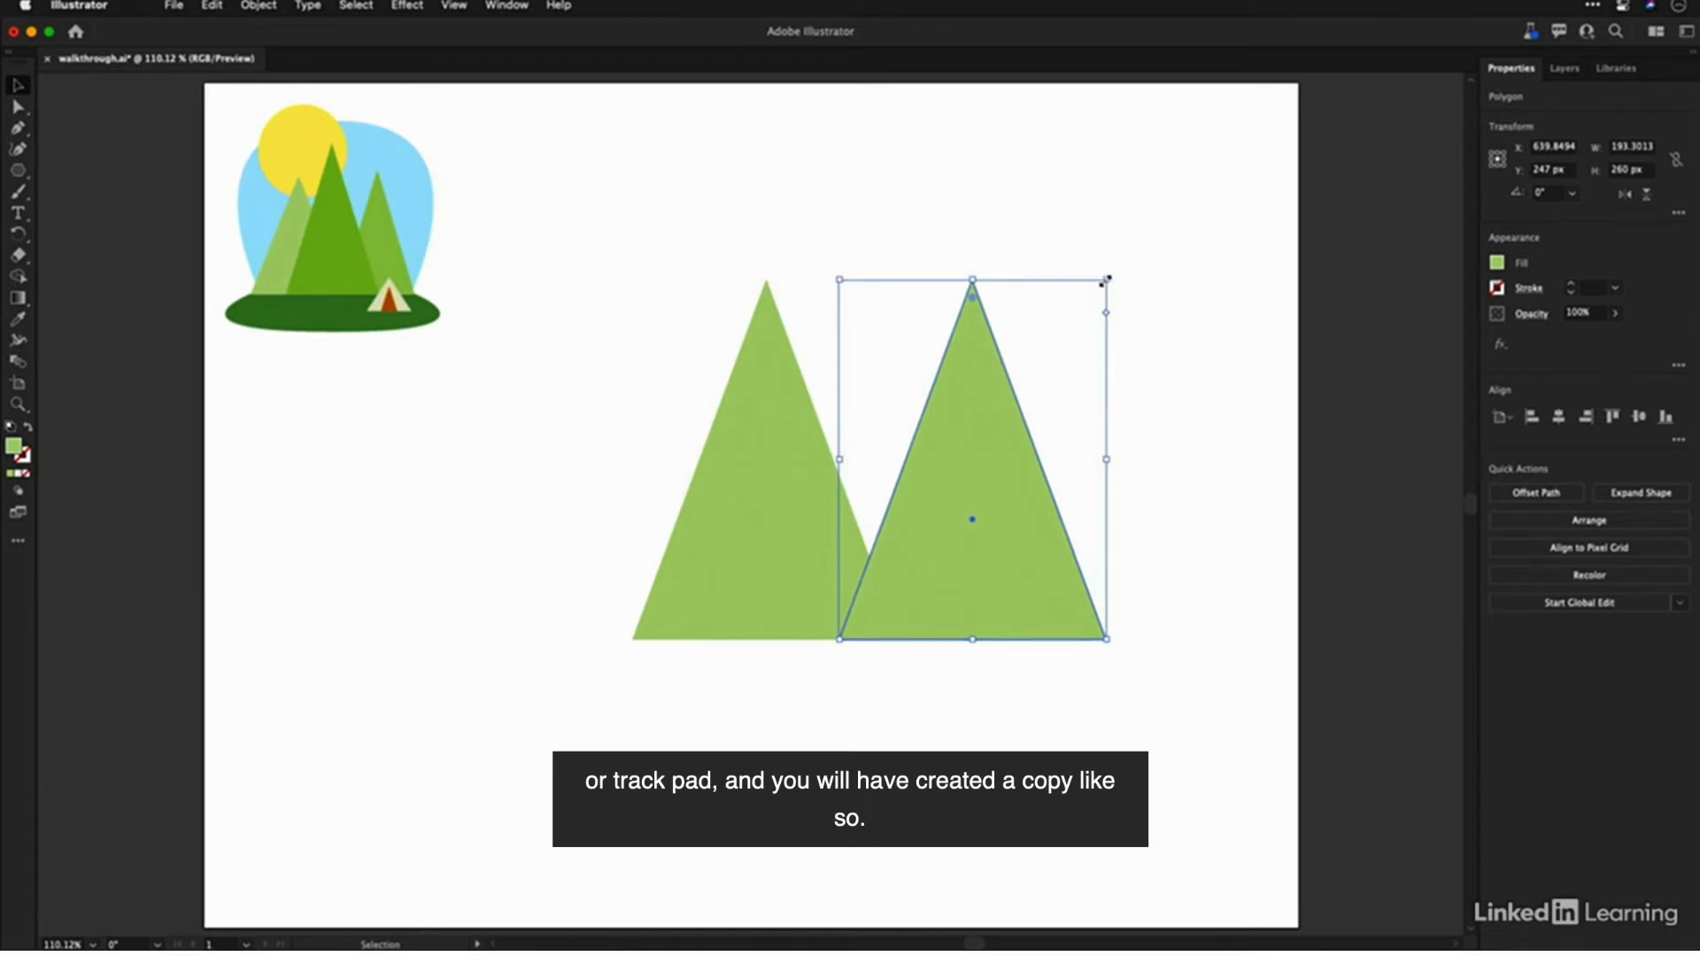
drag(1106, 280, 1119, 210)
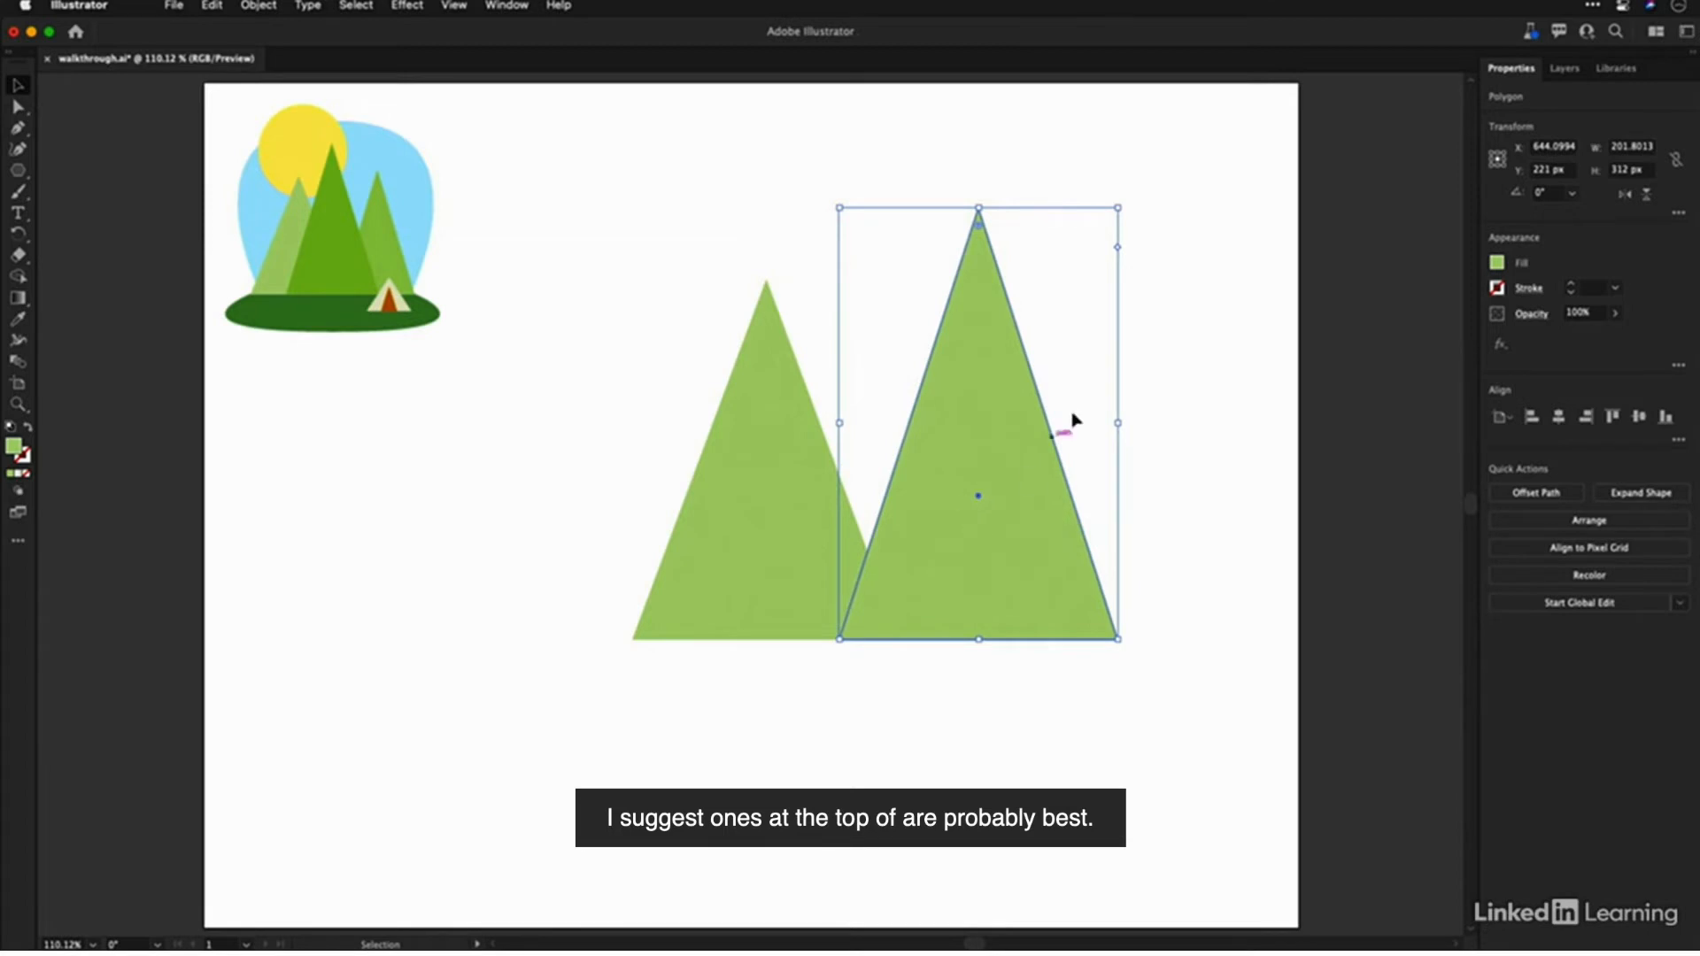
mouse_move(1015, 425)
mouse_down()
mouse_move(979, 422)
mouse_move(1017, 422)
mouse_up()
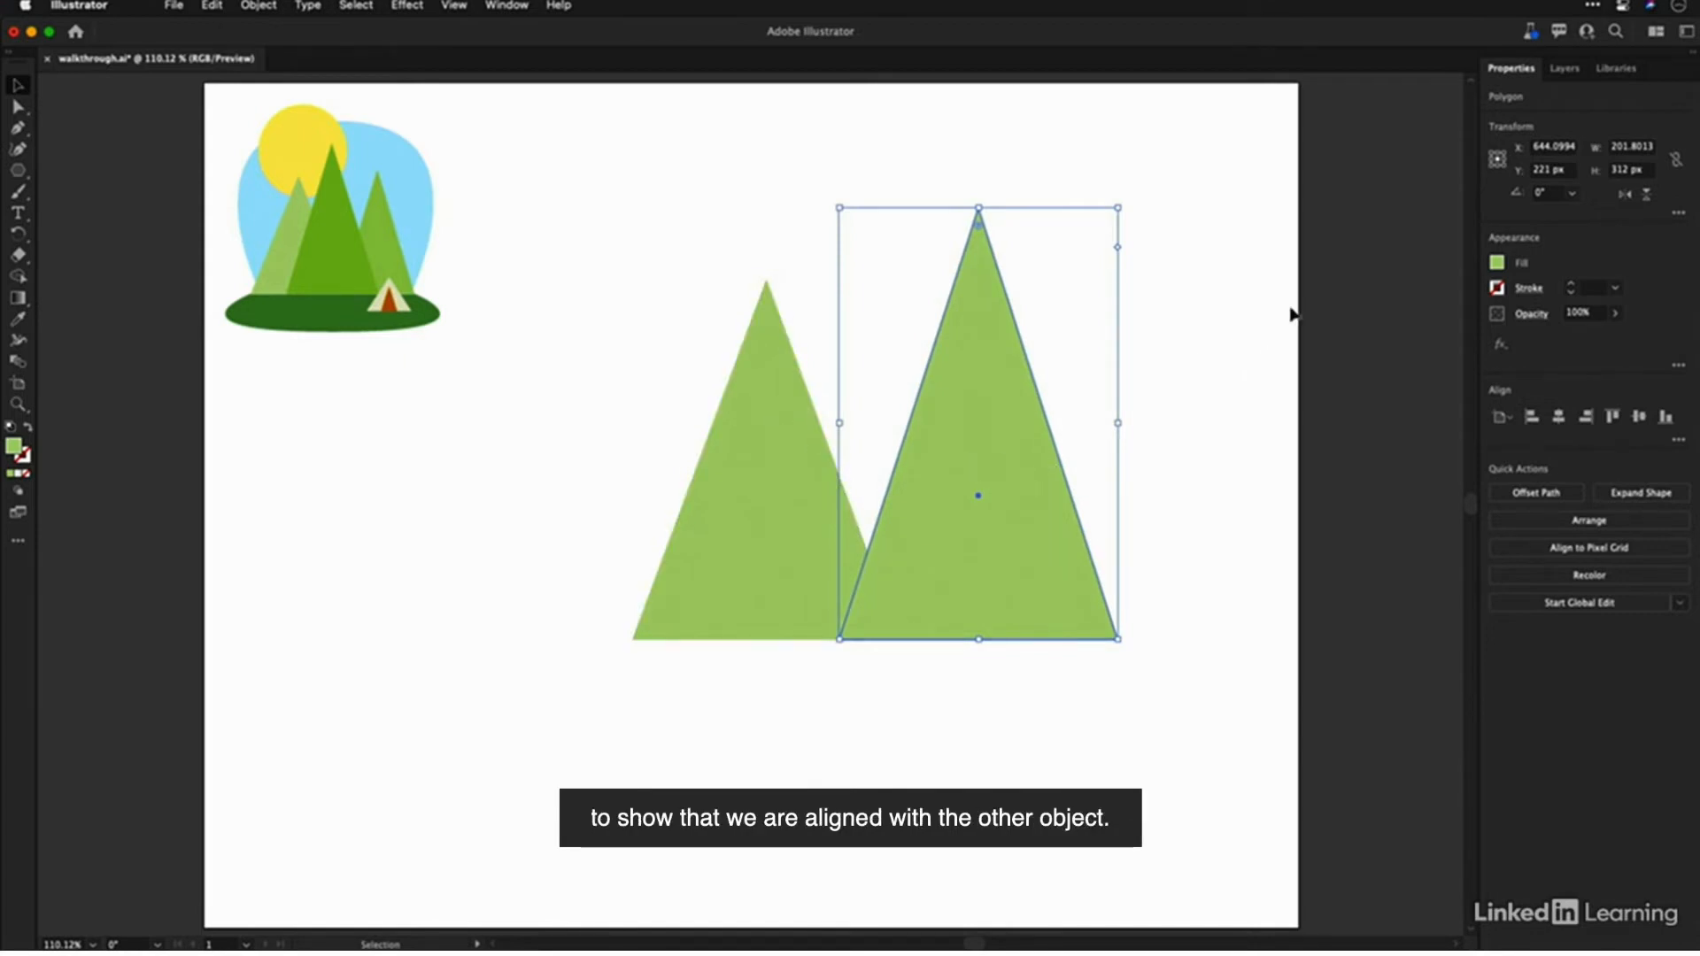
mouse_move(977, 439)
mouse_down()
mouse_move(1074, 490)
mouse_move(960, 436)
mouse_up()
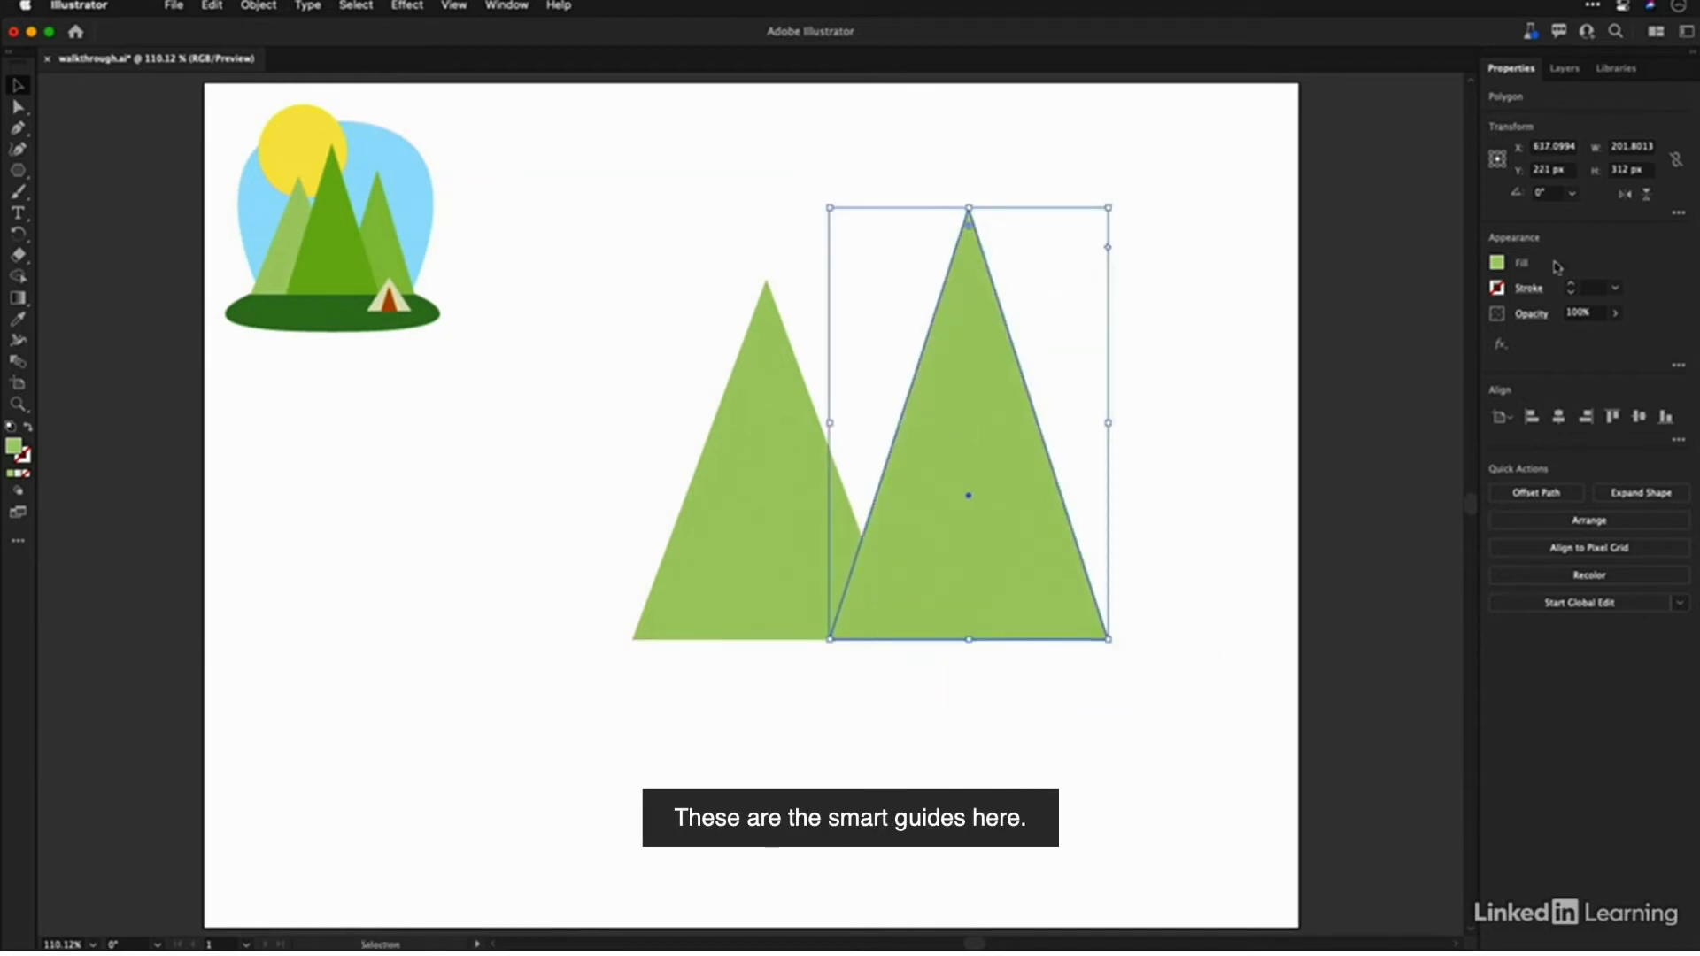
Step: Fill the taller right-hand triangle with the medium green from the illustration's color group
click(1498, 264)
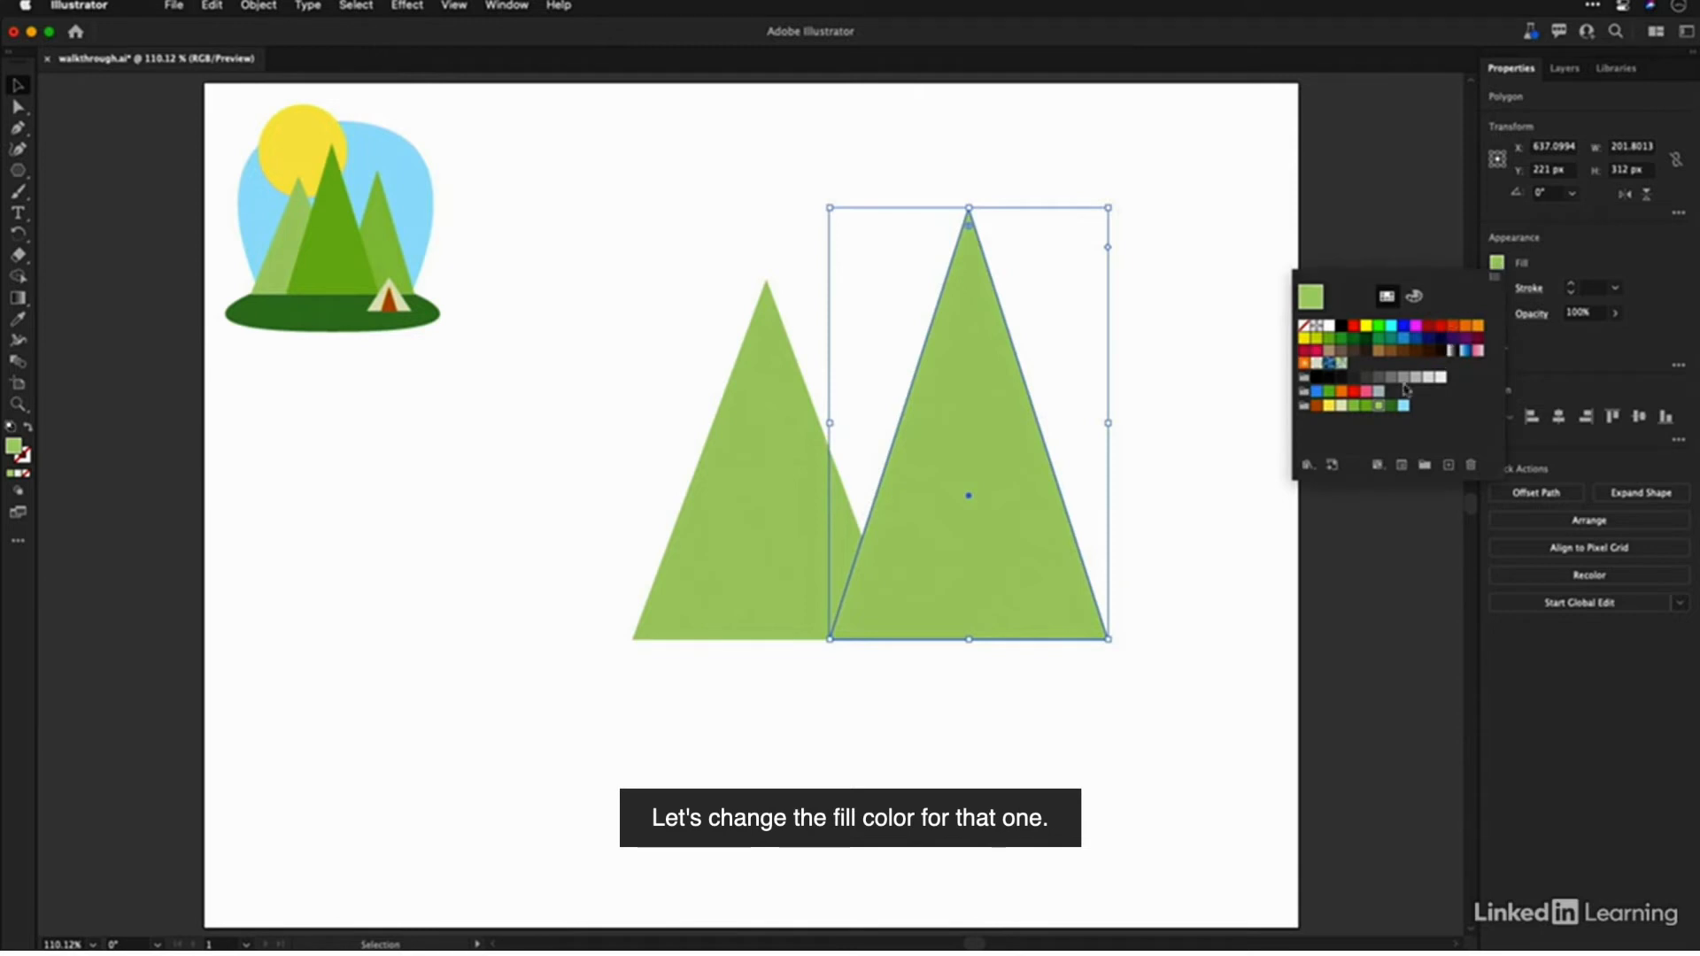
click(1352, 408)
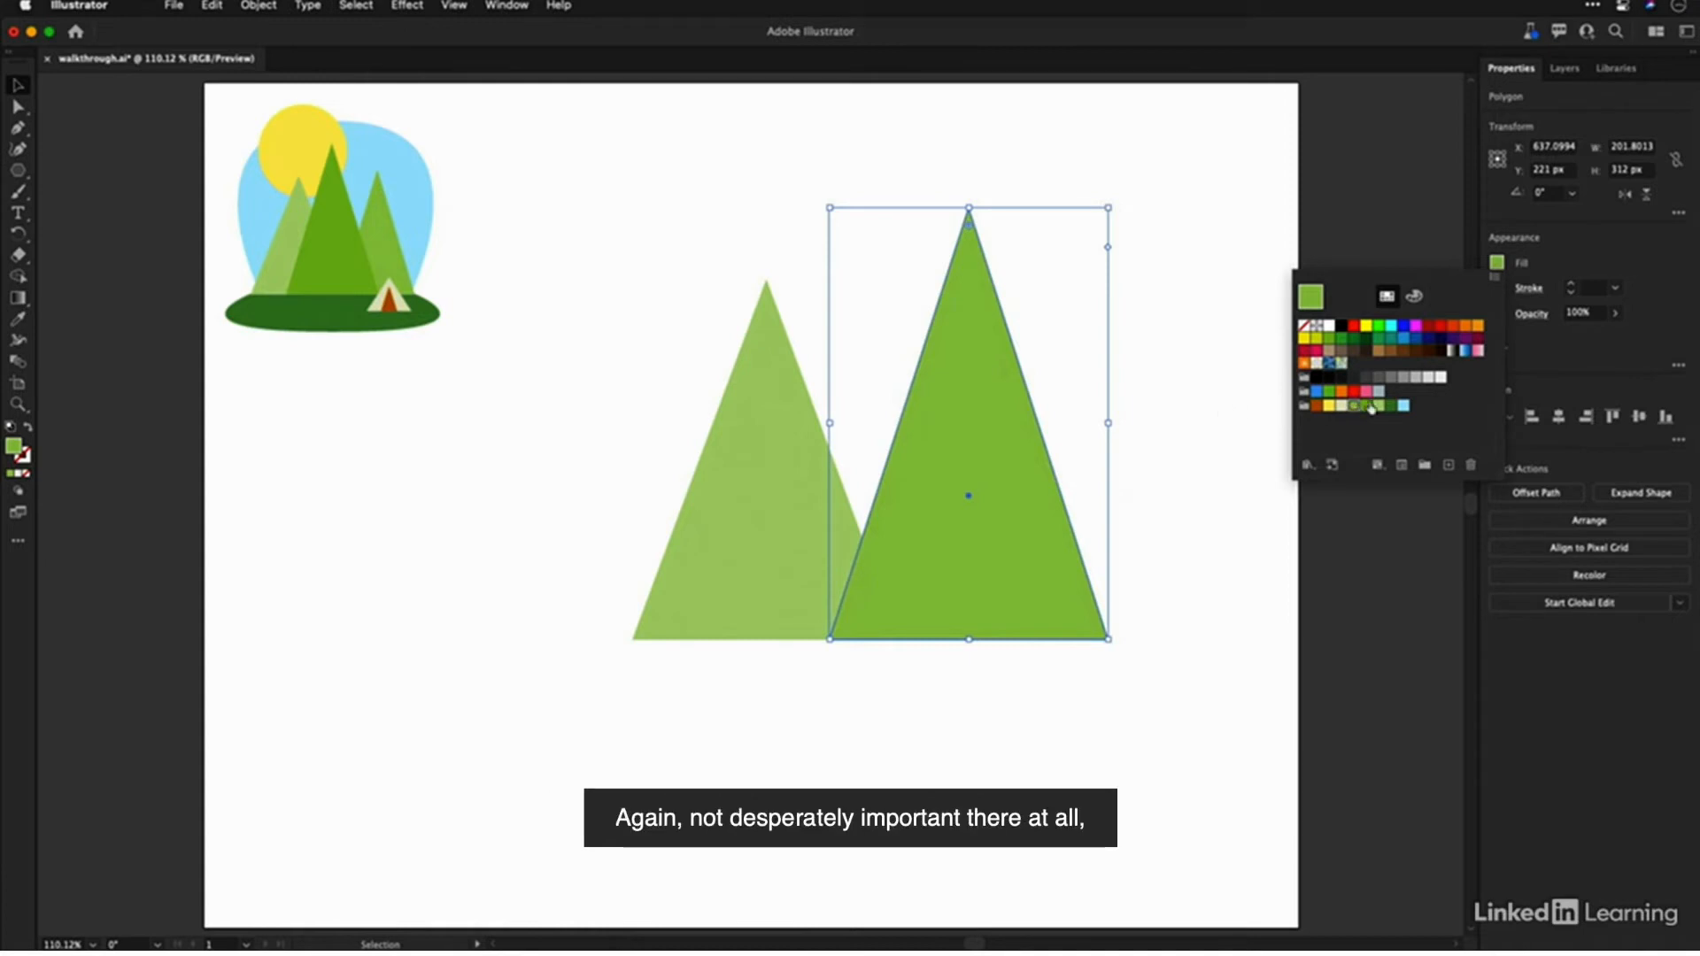
click(1370, 407)
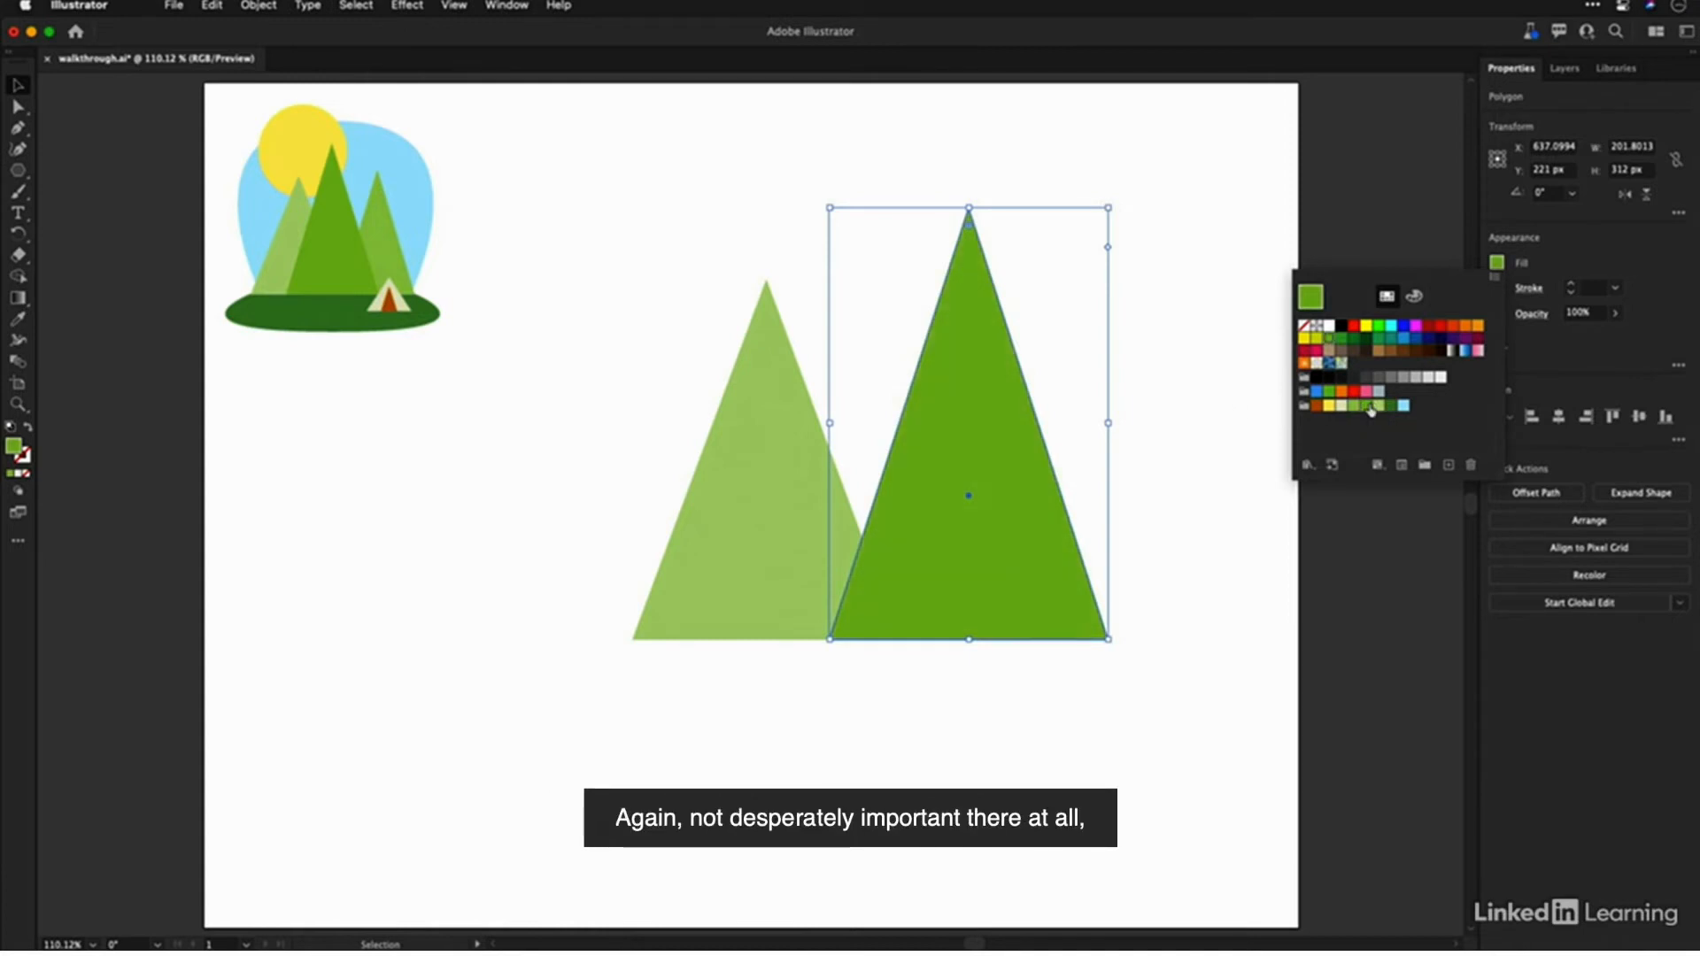
click(1355, 409)
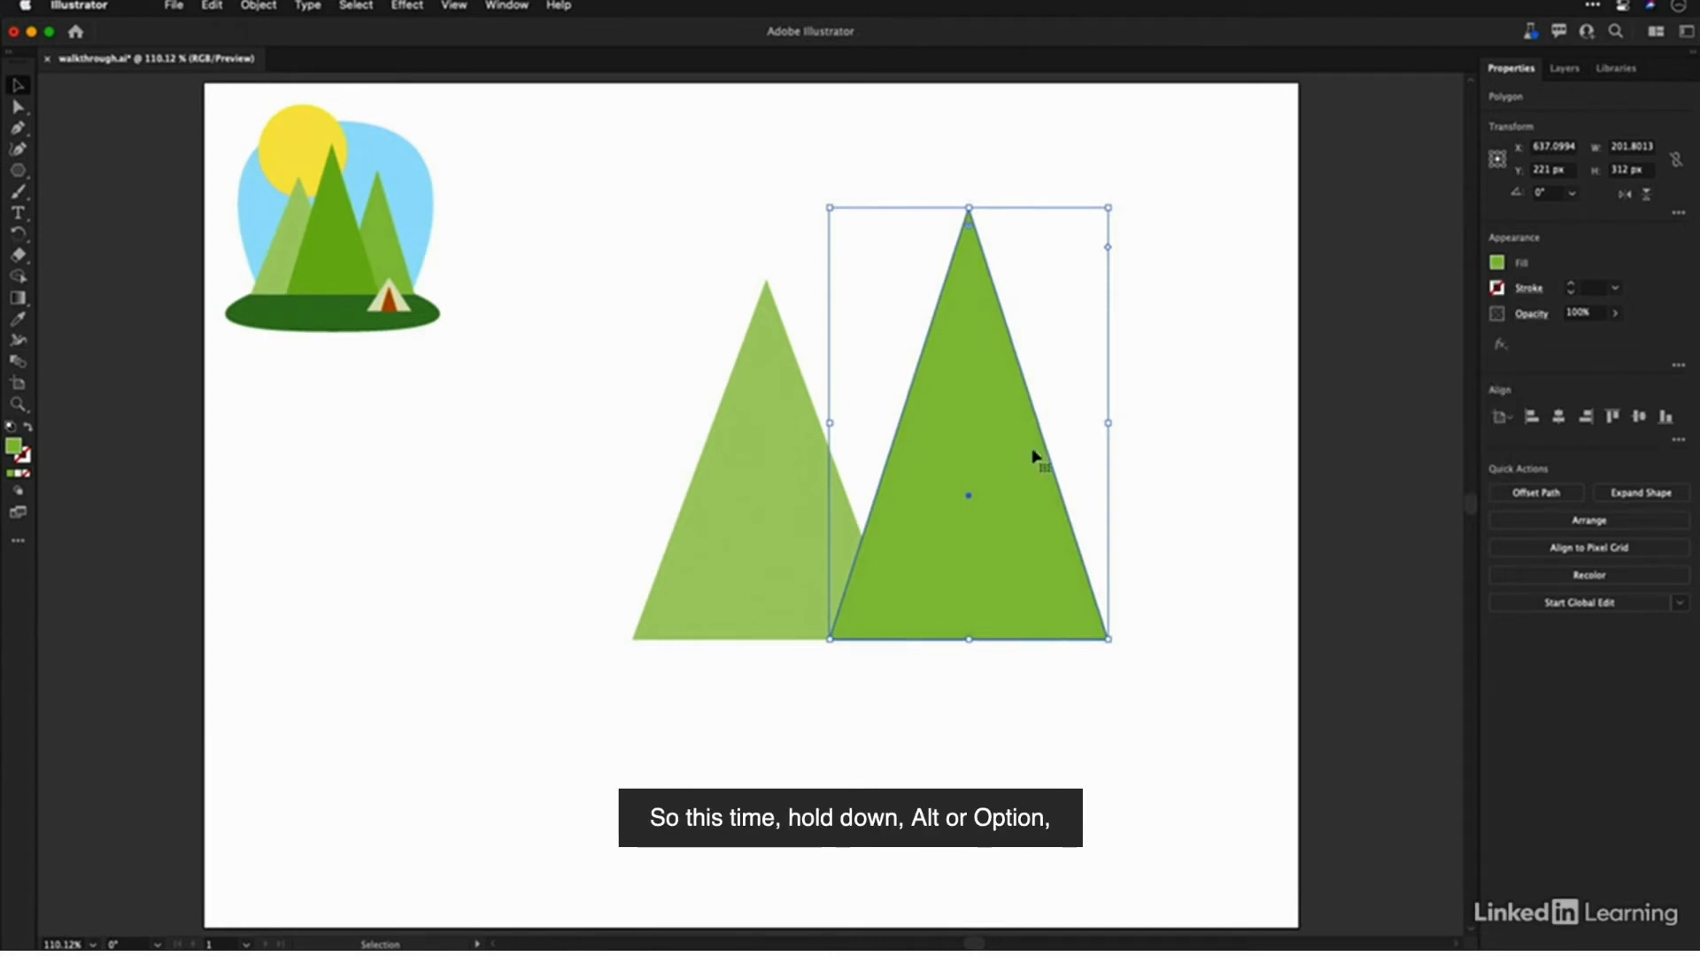
Step: Add an overlapping copy of the right triangle at about X 570 px, 354 px tall, filled with the darker green of the color group
drag(1017, 460, 923, 462)
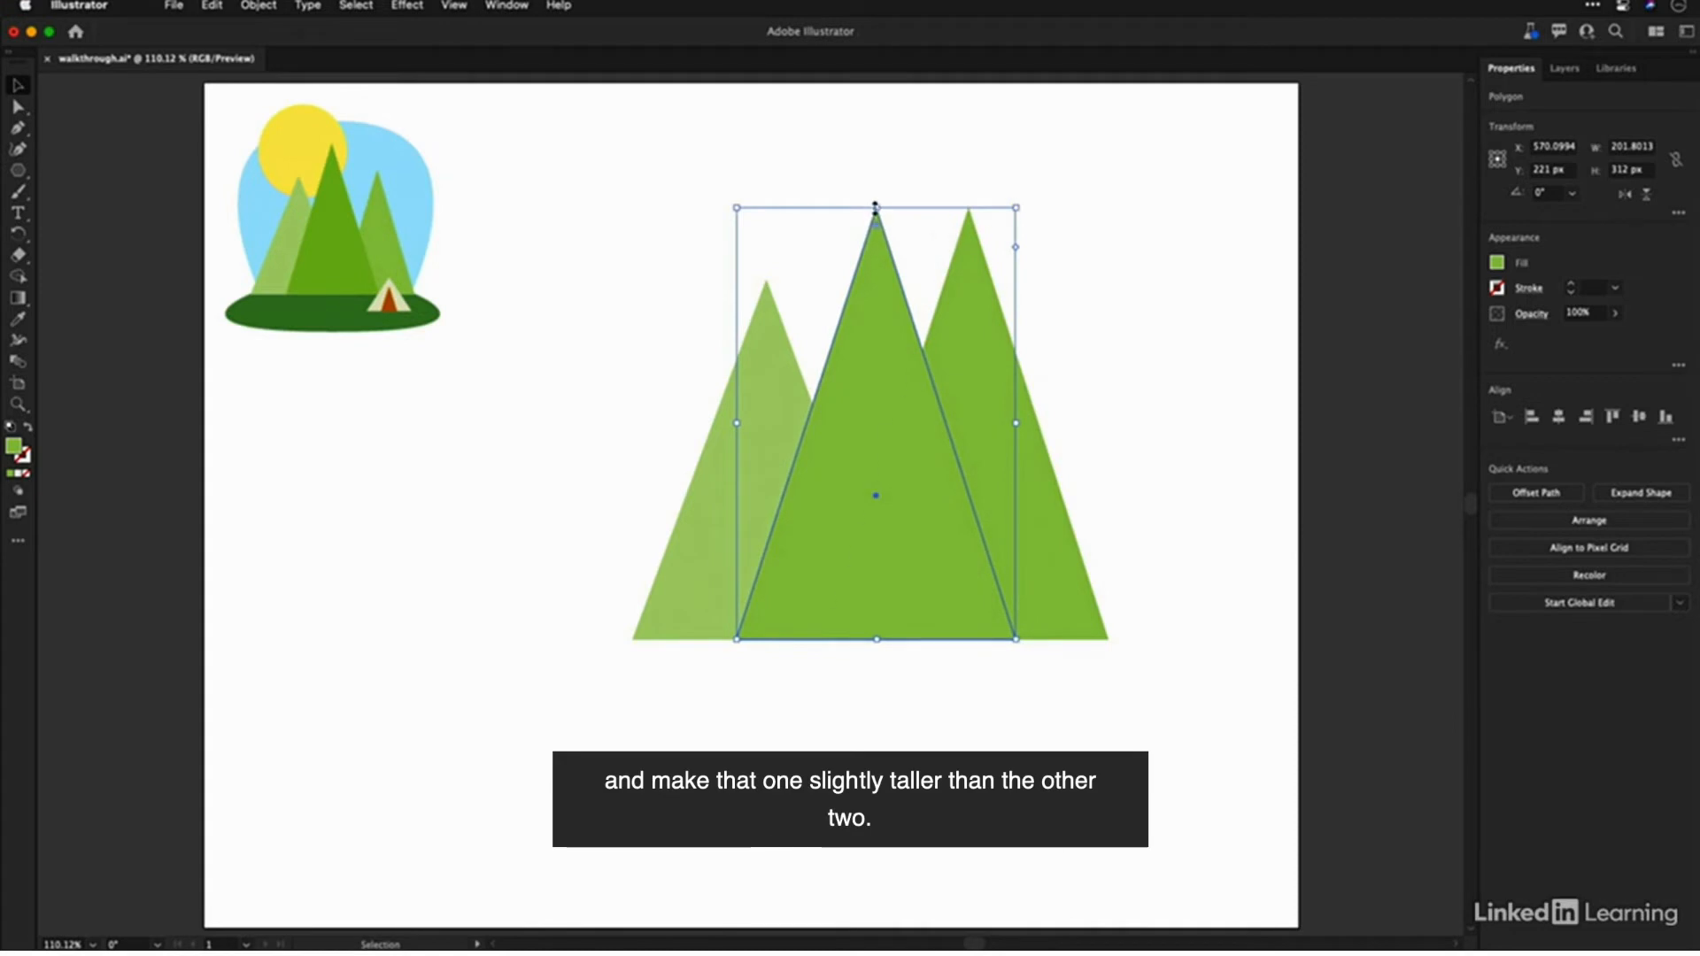
drag(875, 206, 874, 151)
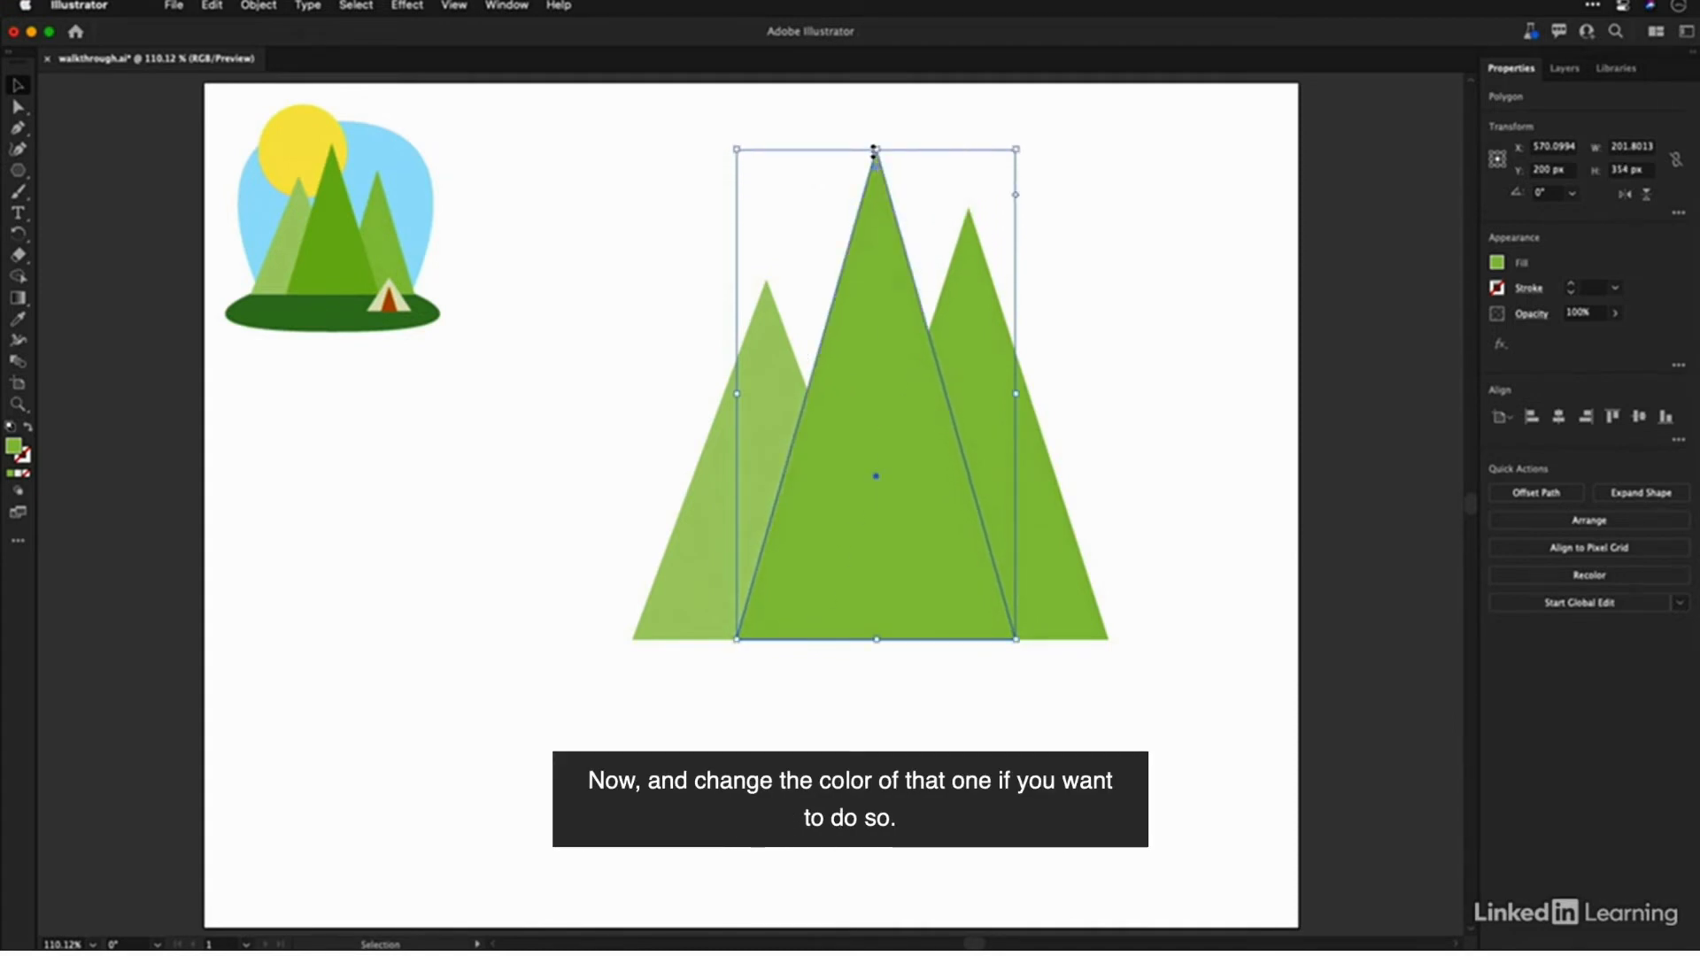
click(1503, 264)
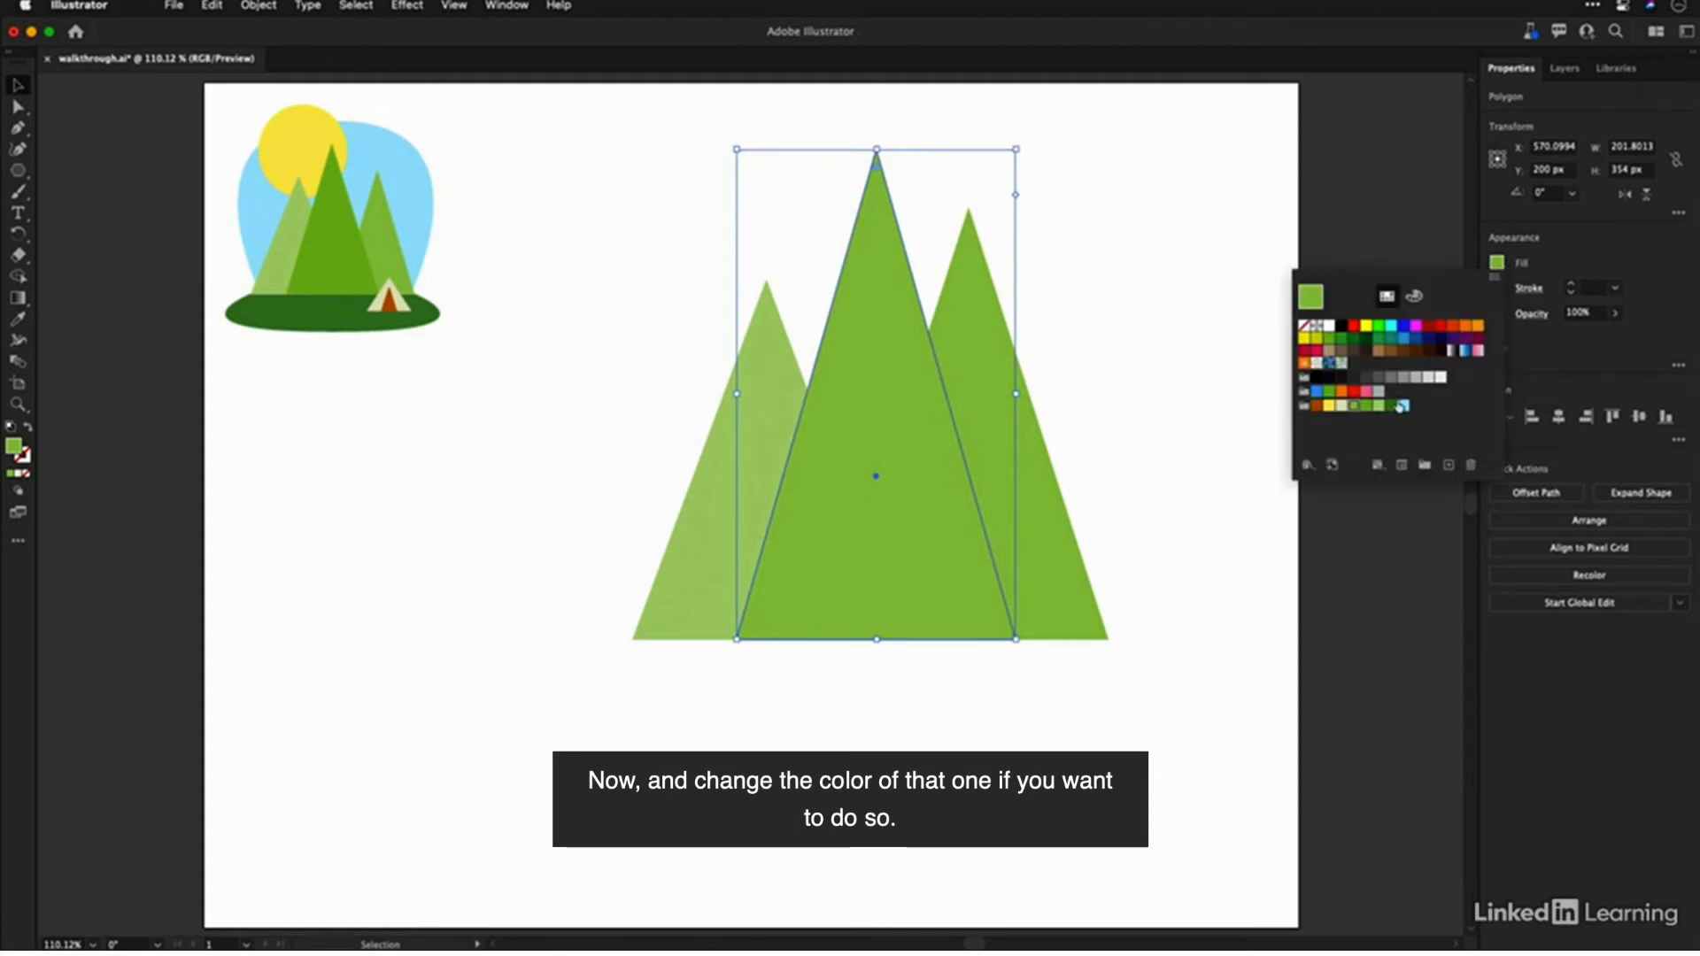
click(1366, 409)
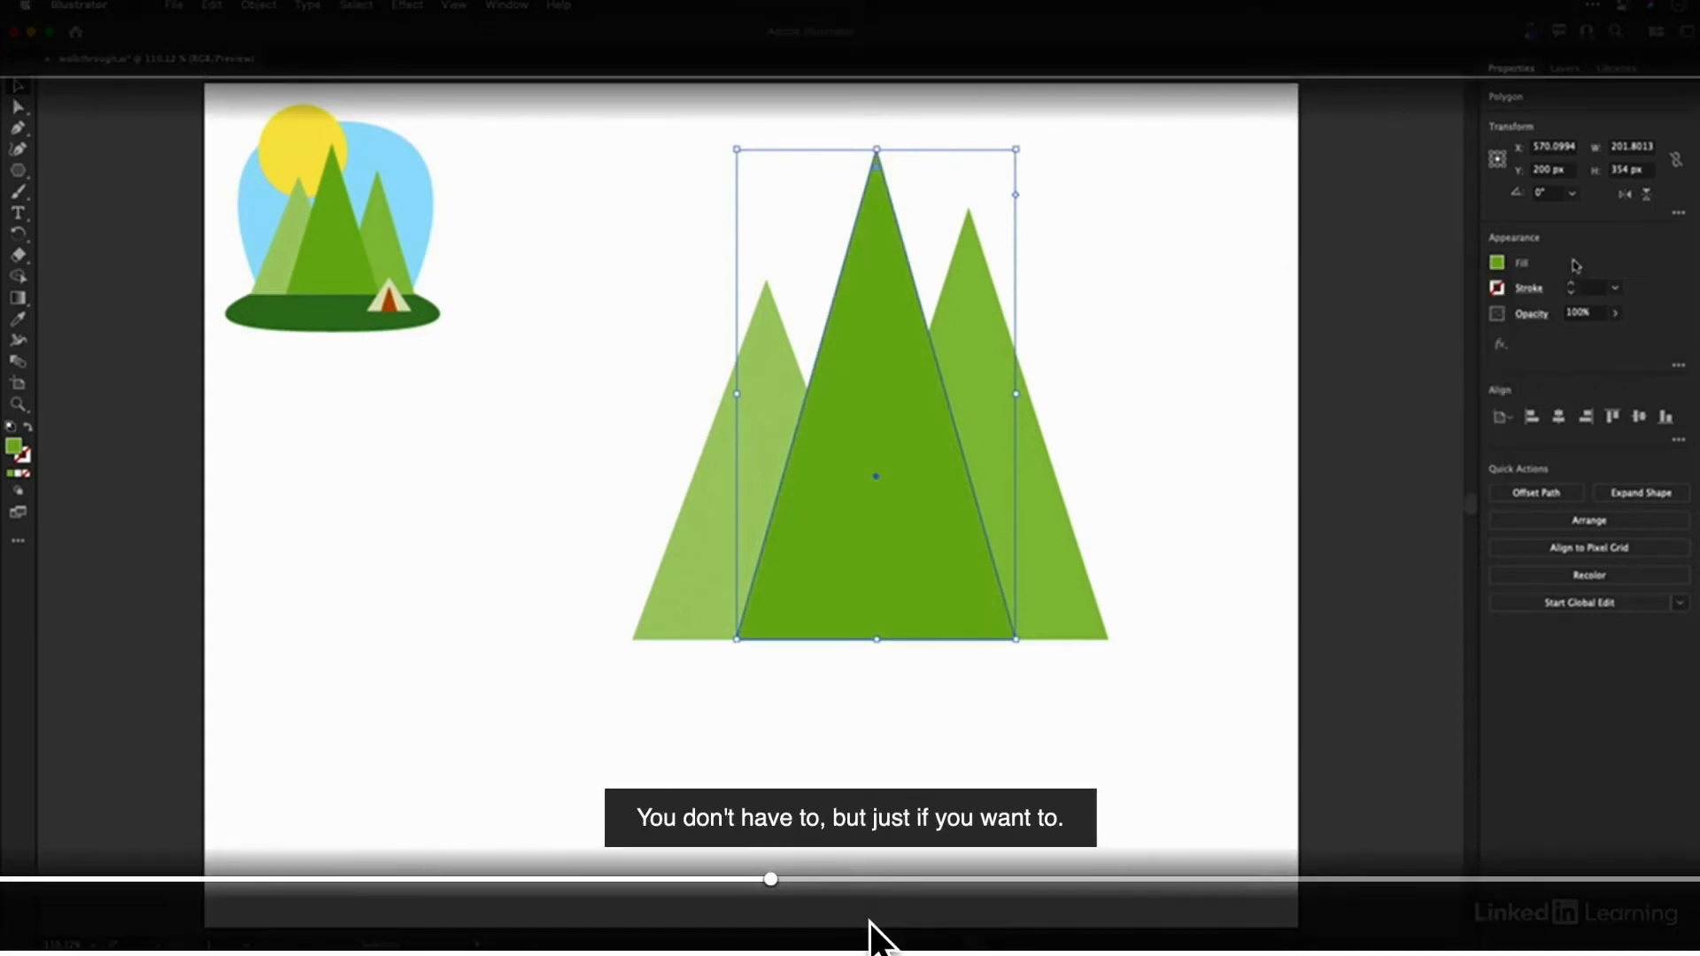
click(1171, 357)
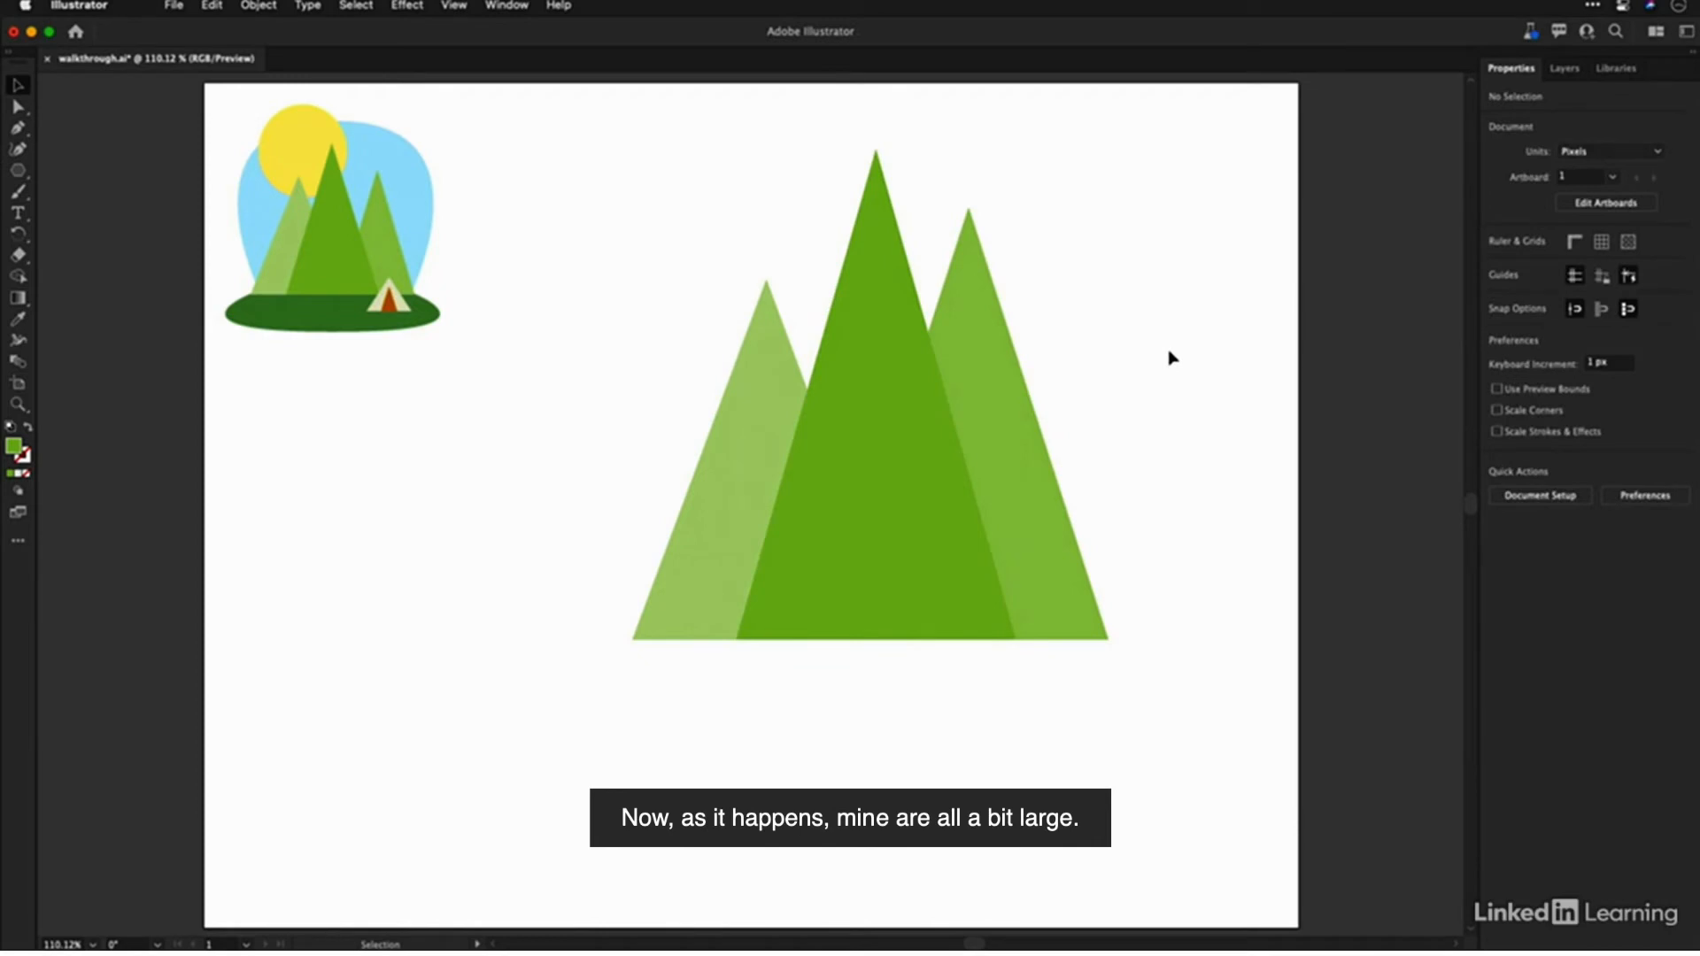
Step: Scale all three mountain triangles together to about 311 by 280 px and move them to about X 577 px, Y 237 px
right_click(1169, 353)
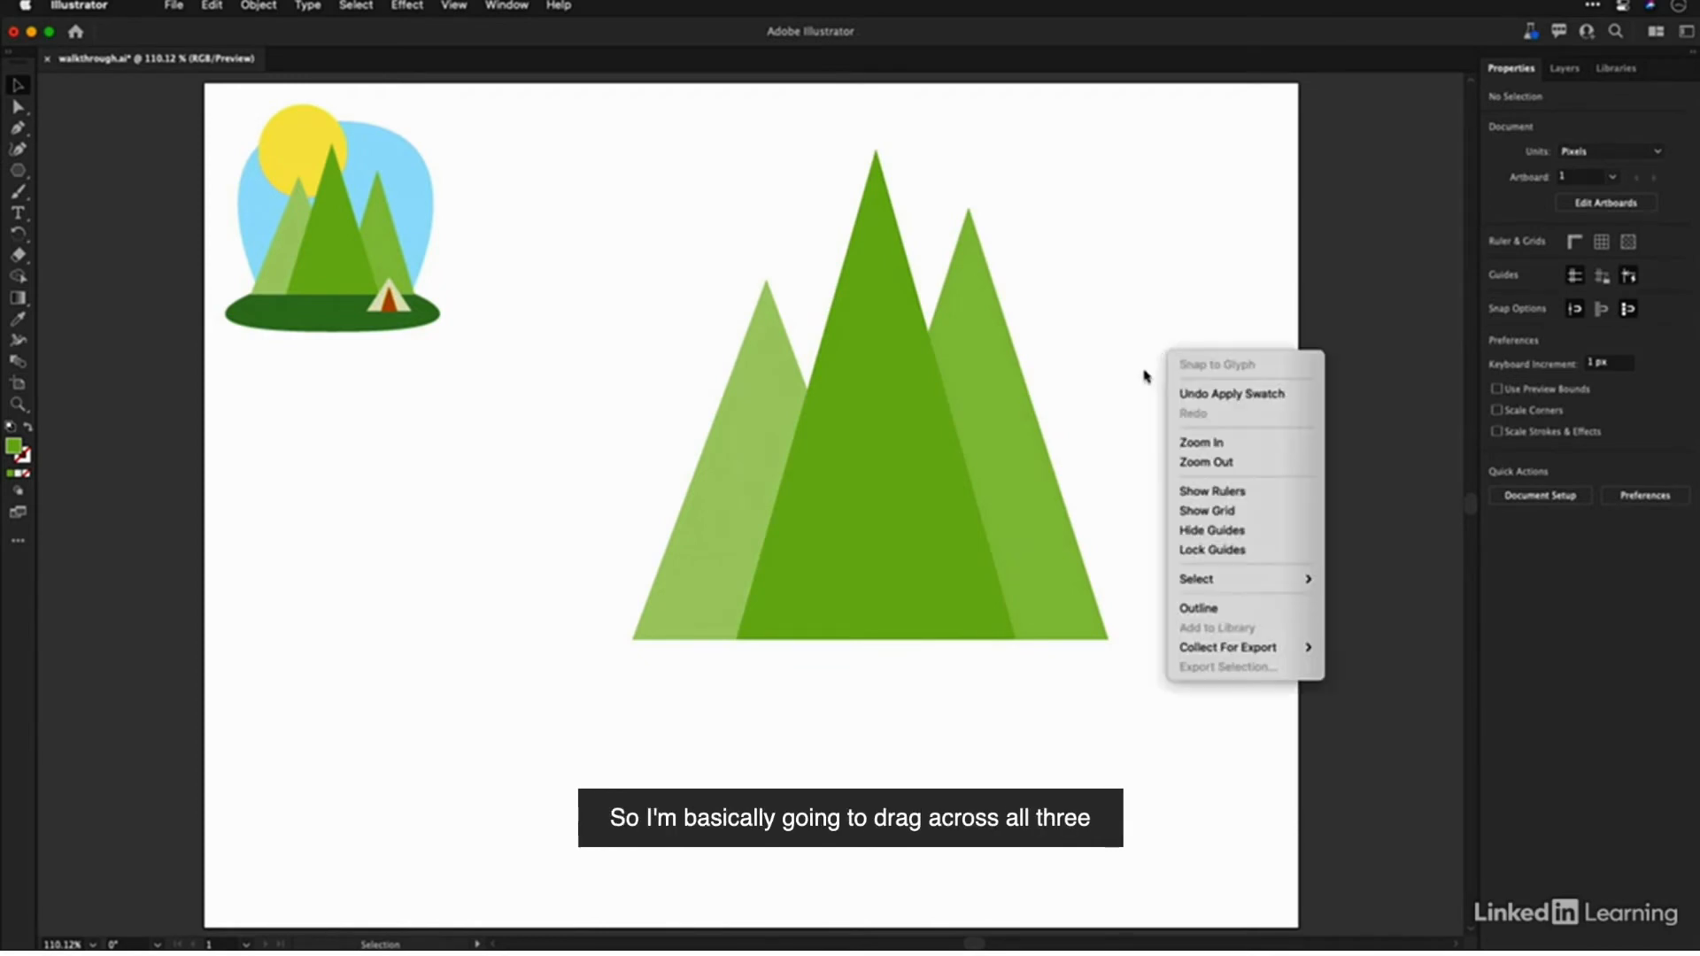
click(1035, 414)
drag(1137, 362, 672, 463)
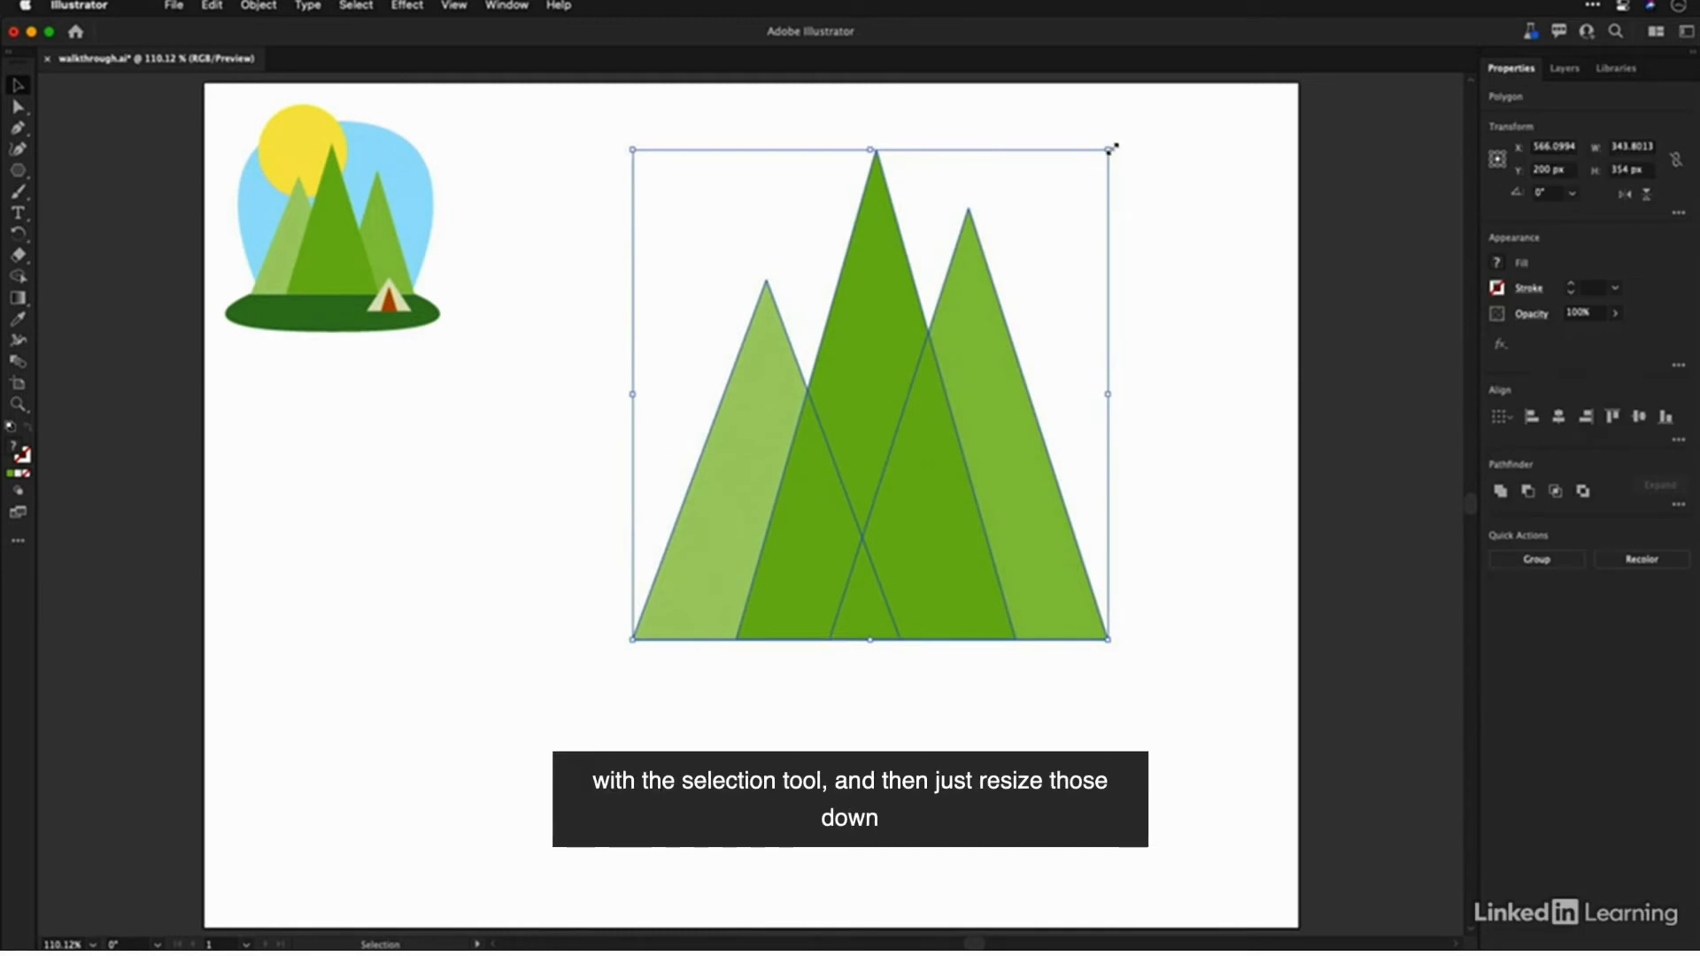
drag(1109, 150, 1063, 252)
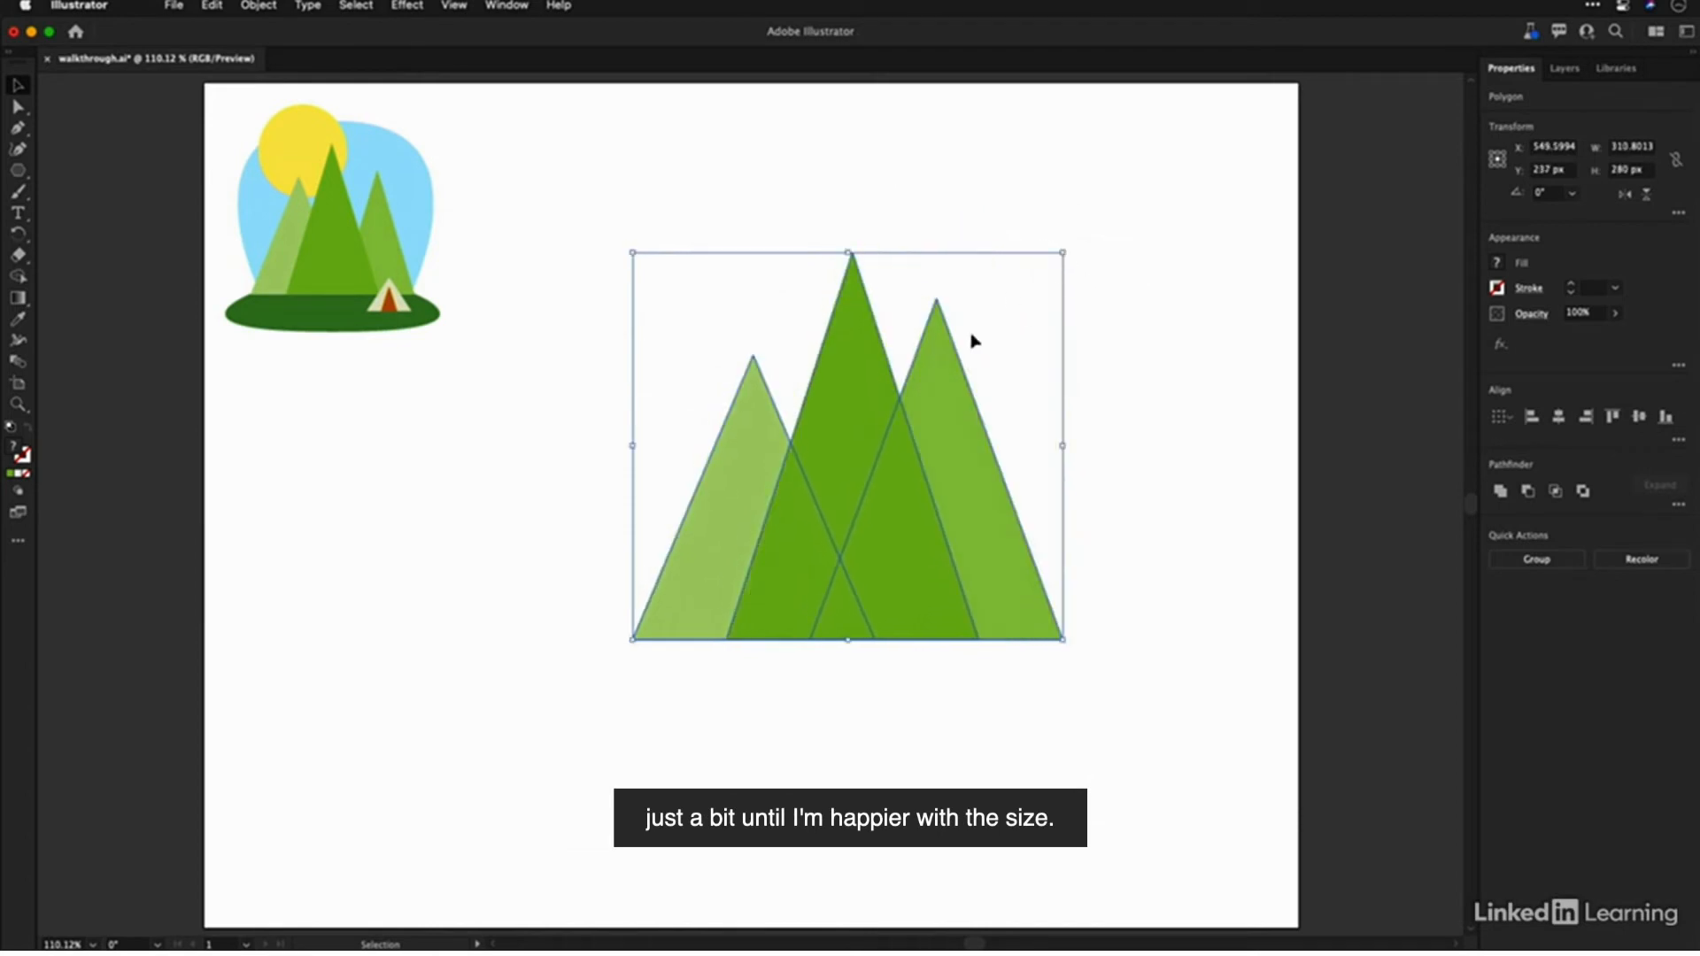
right_click(855, 466)
key(Escape)
drag(869, 440, 906, 440)
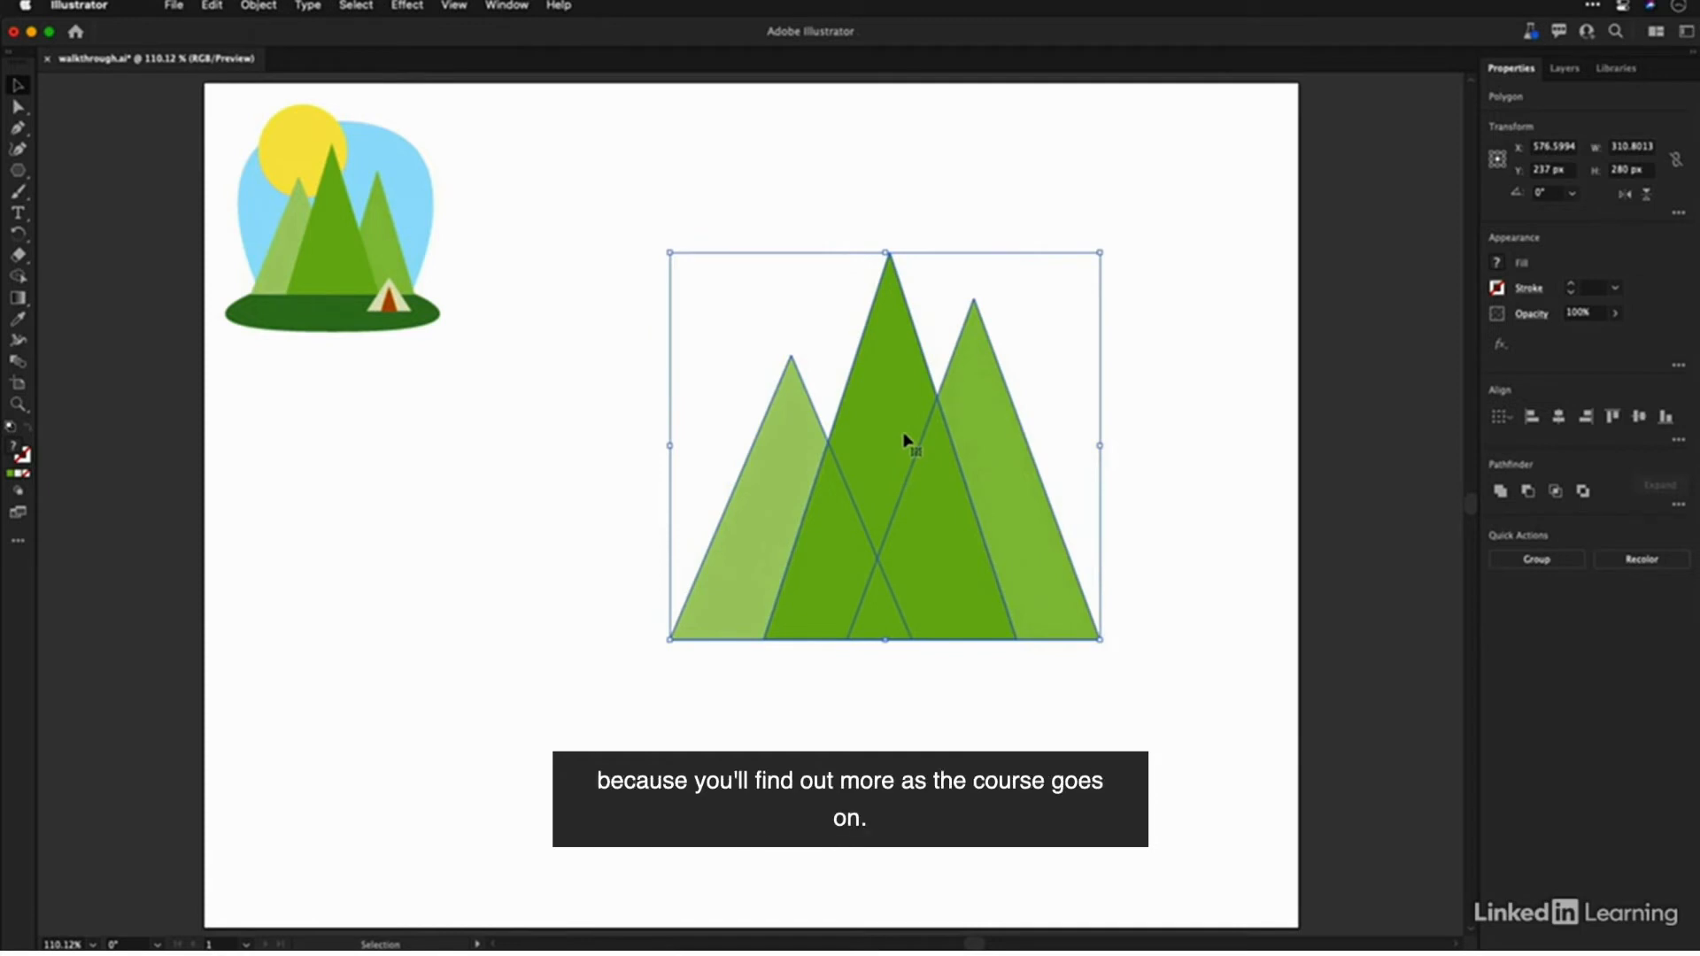
click(1138, 383)
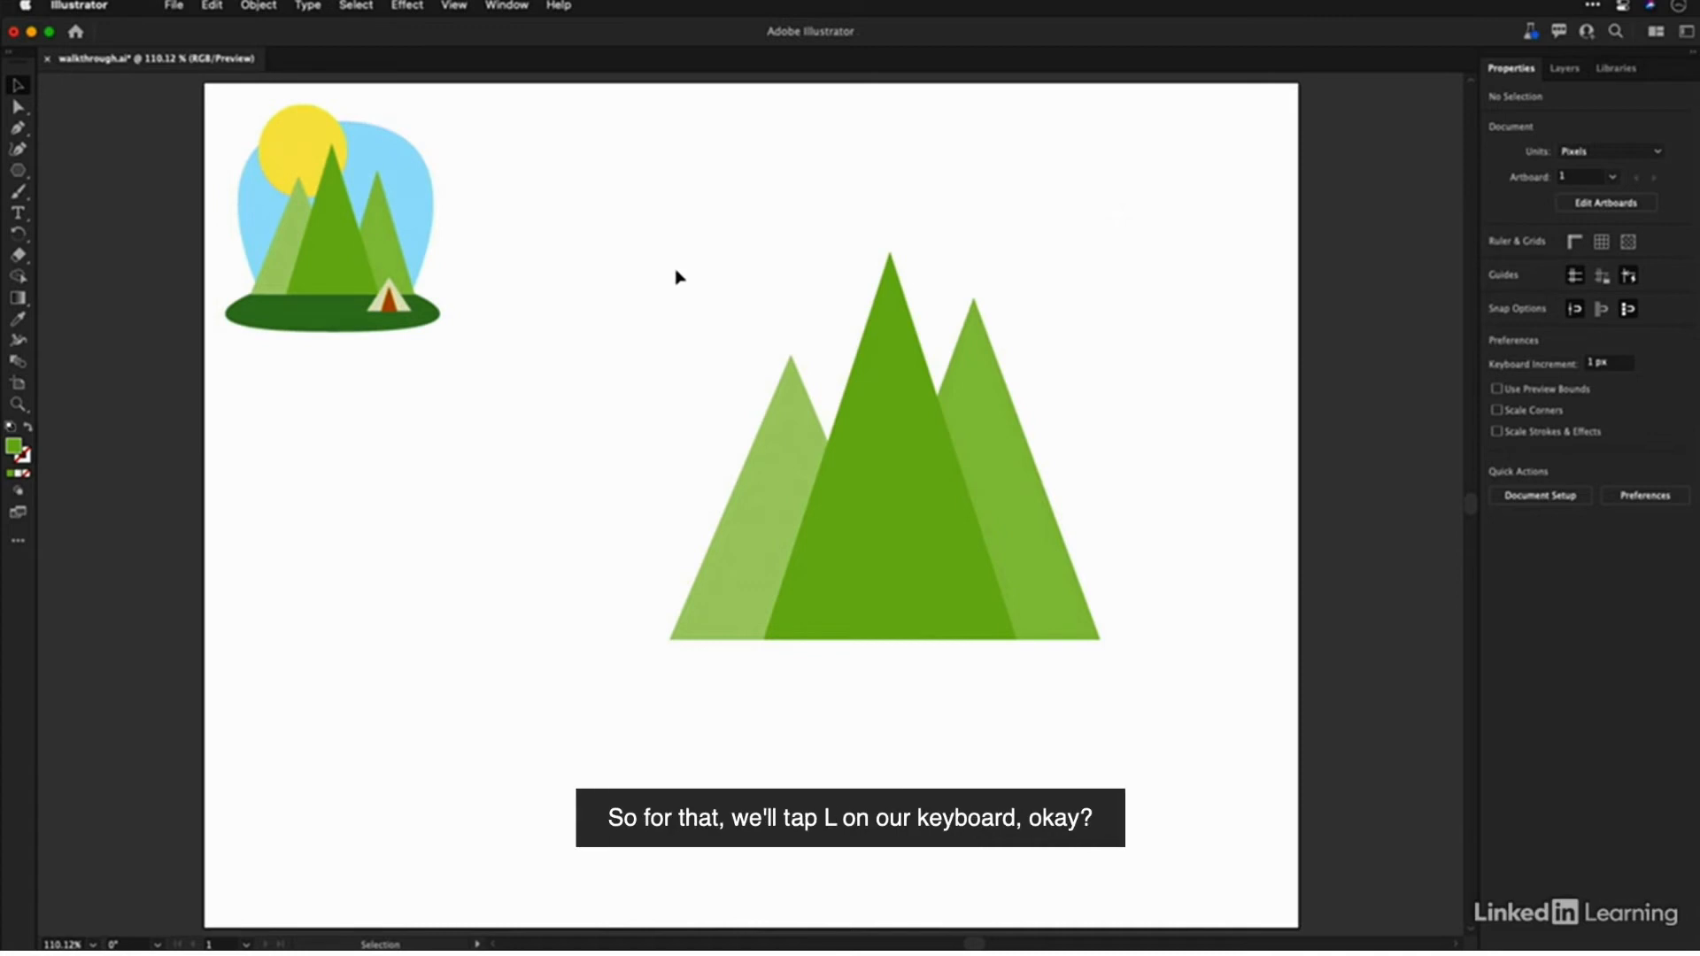
Step: Draw a sun circle about 170 px across over the mountains' upper left with the Ellipse tool and fill it yellow
key(l)
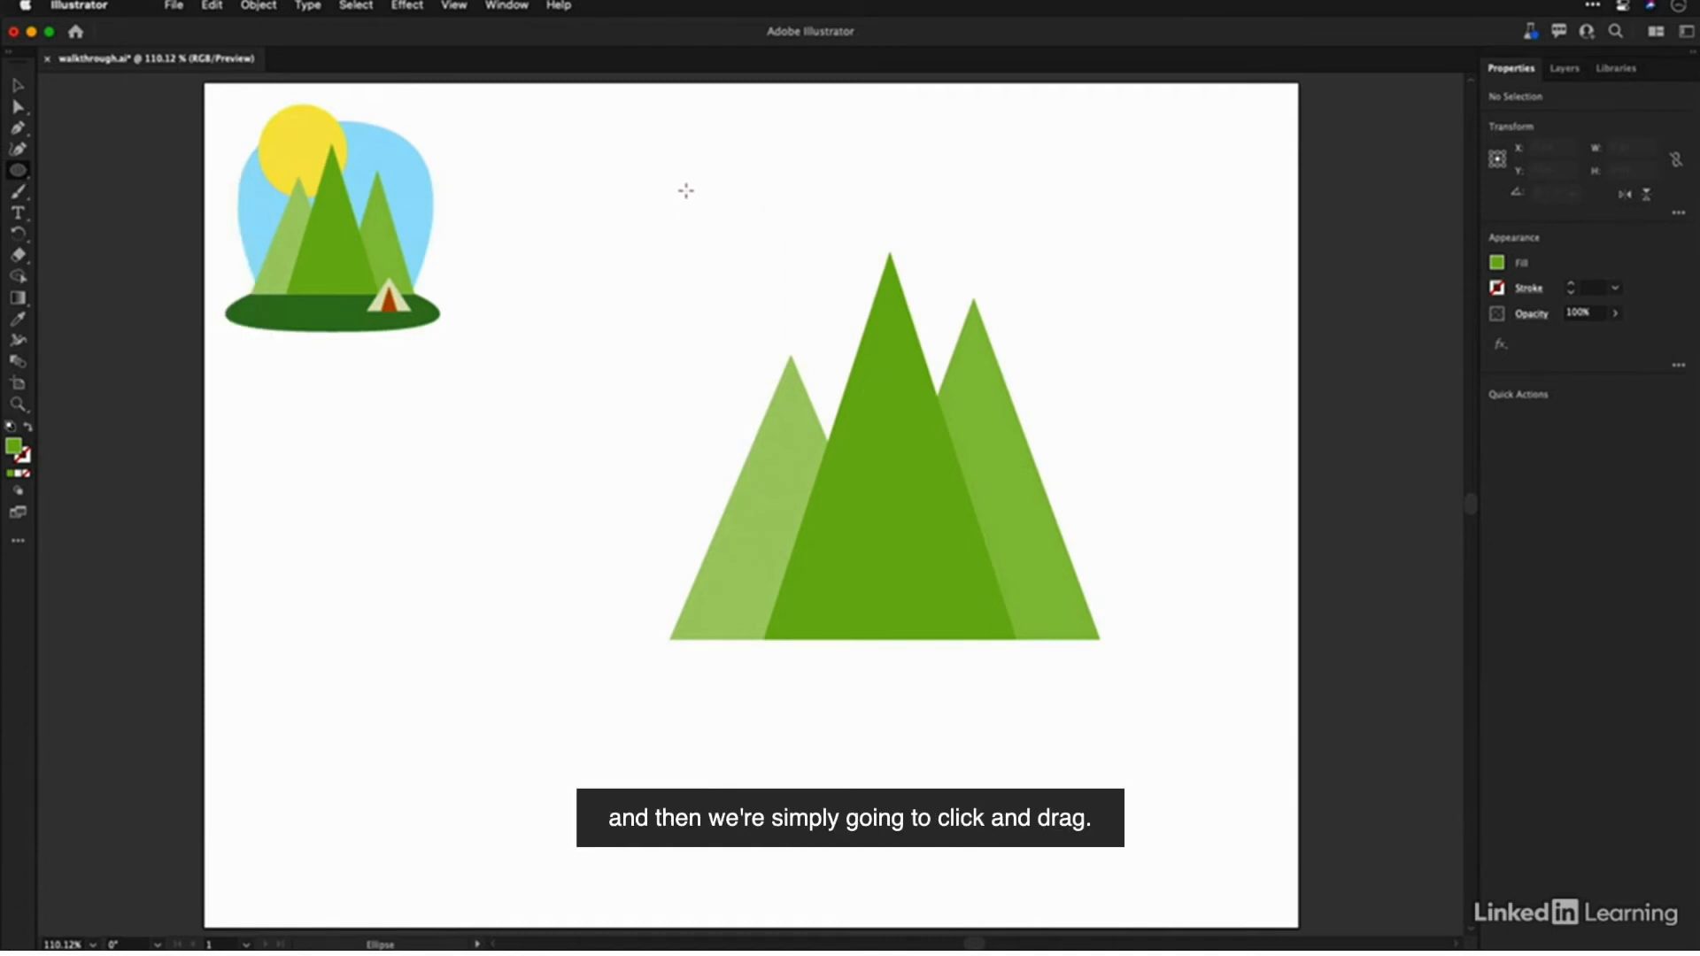
drag(682, 186, 917, 422)
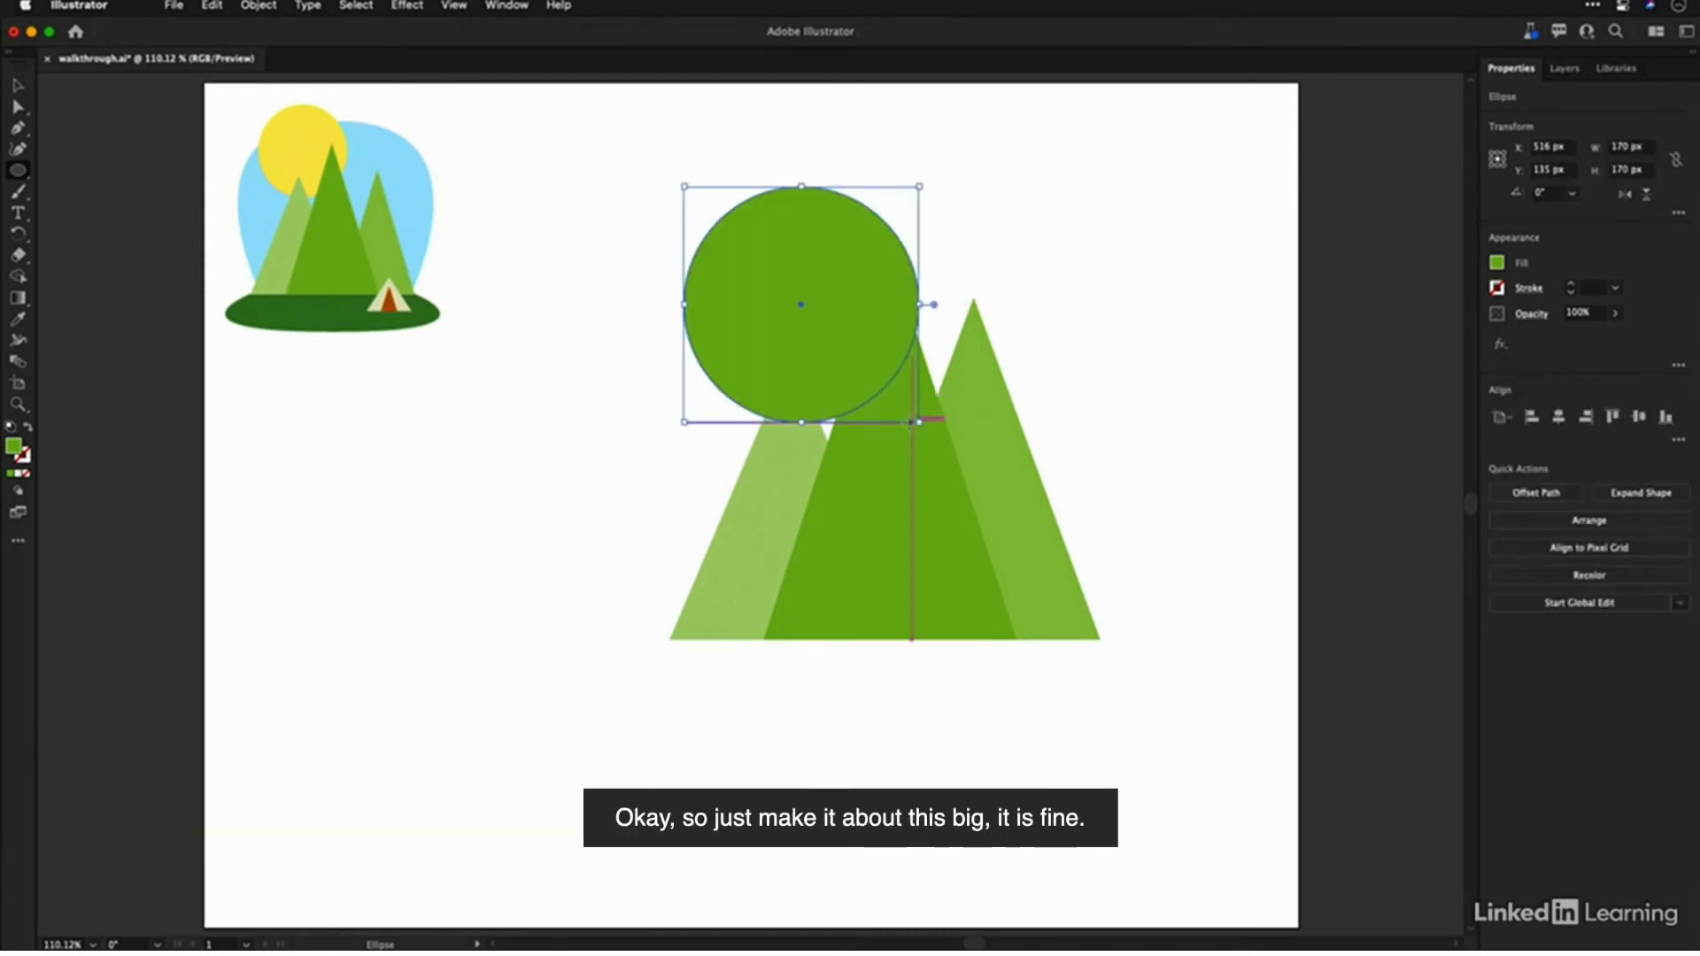
click(1498, 263)
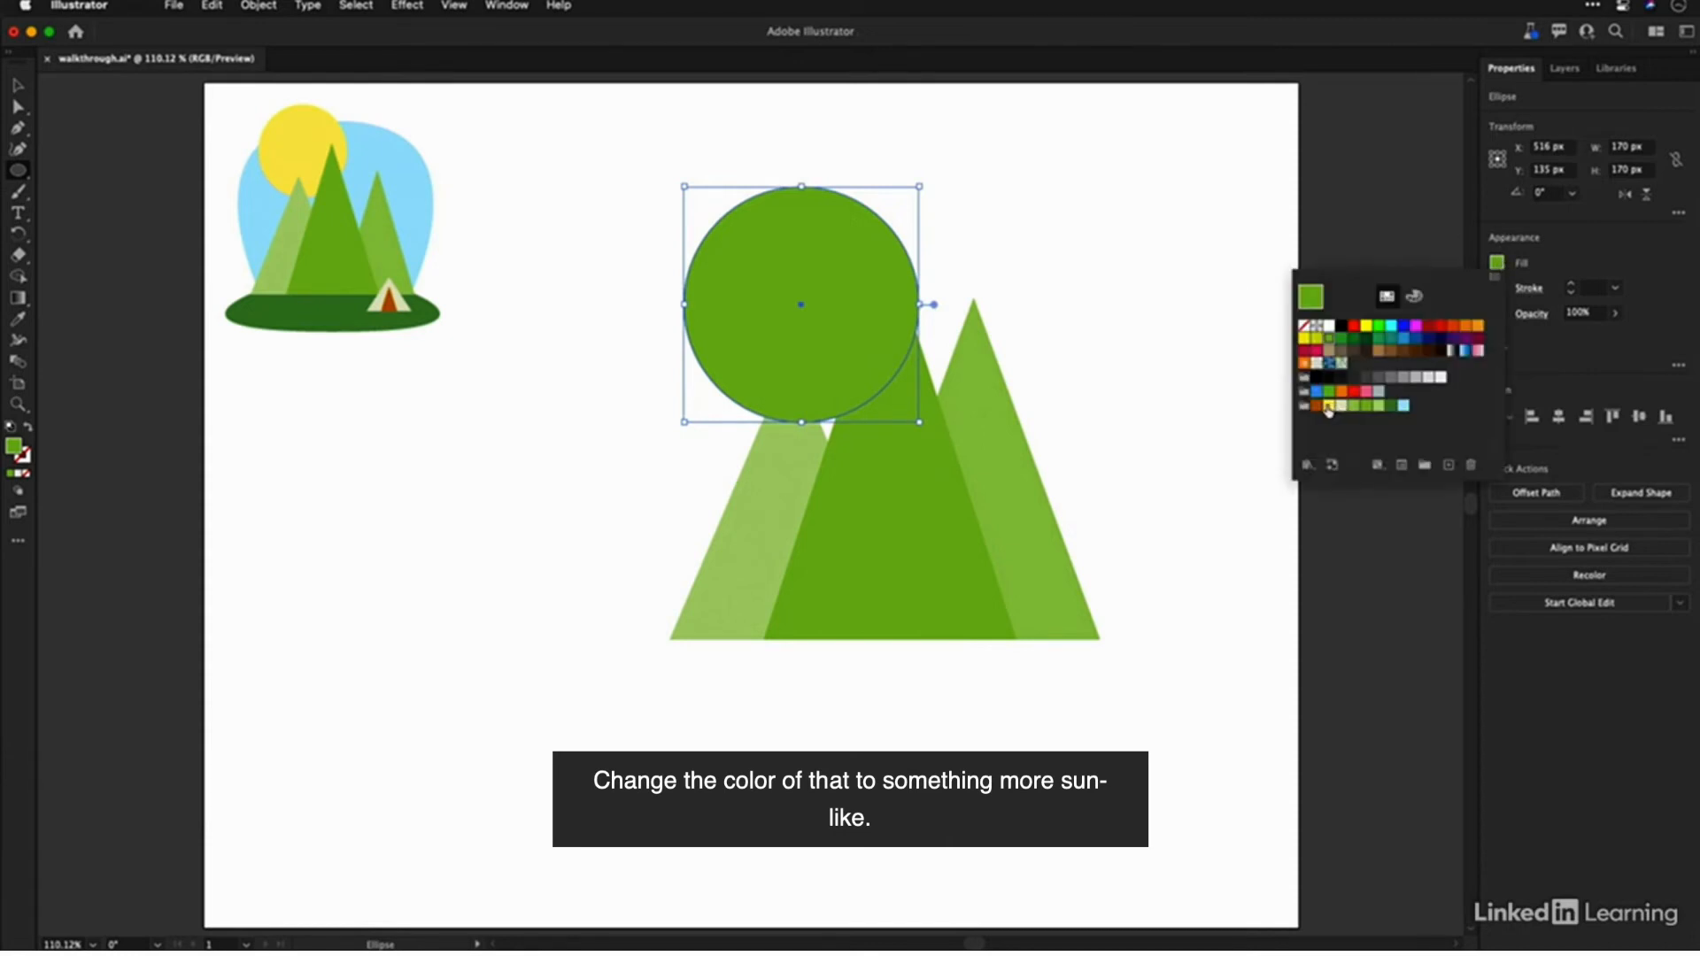
click(1329, 407)
click(1574, 262)
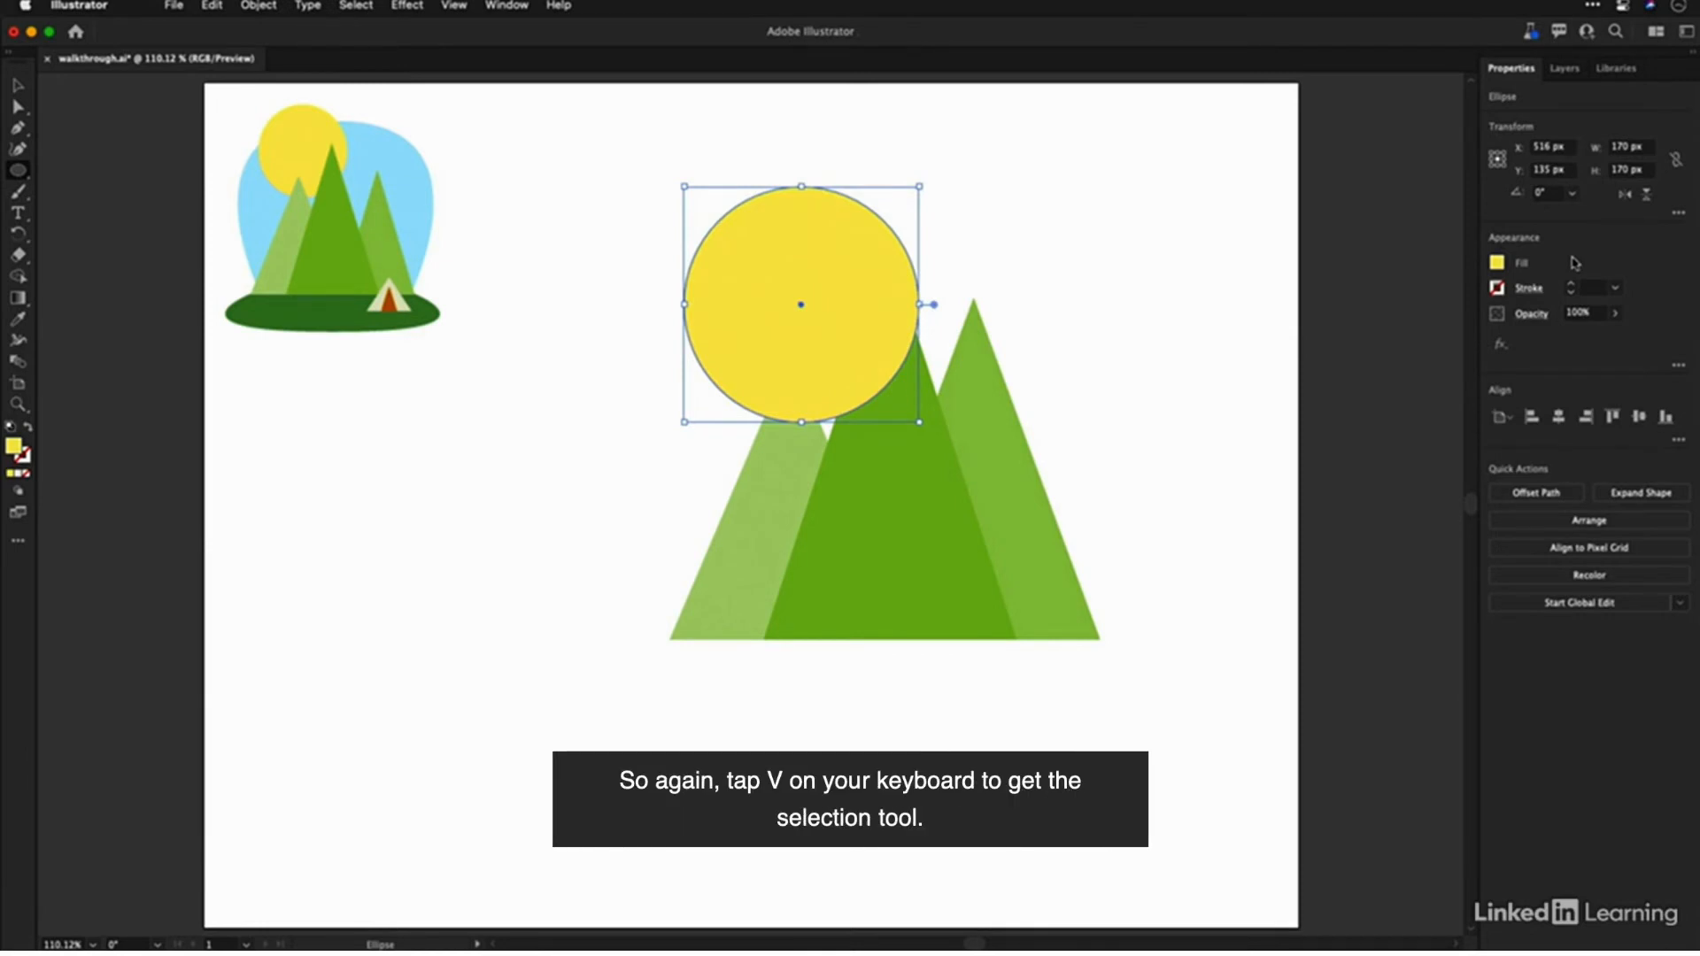
Step: Send the yellow sun circle to the back, behind the mountains
key(v)
right_click(835, 263)
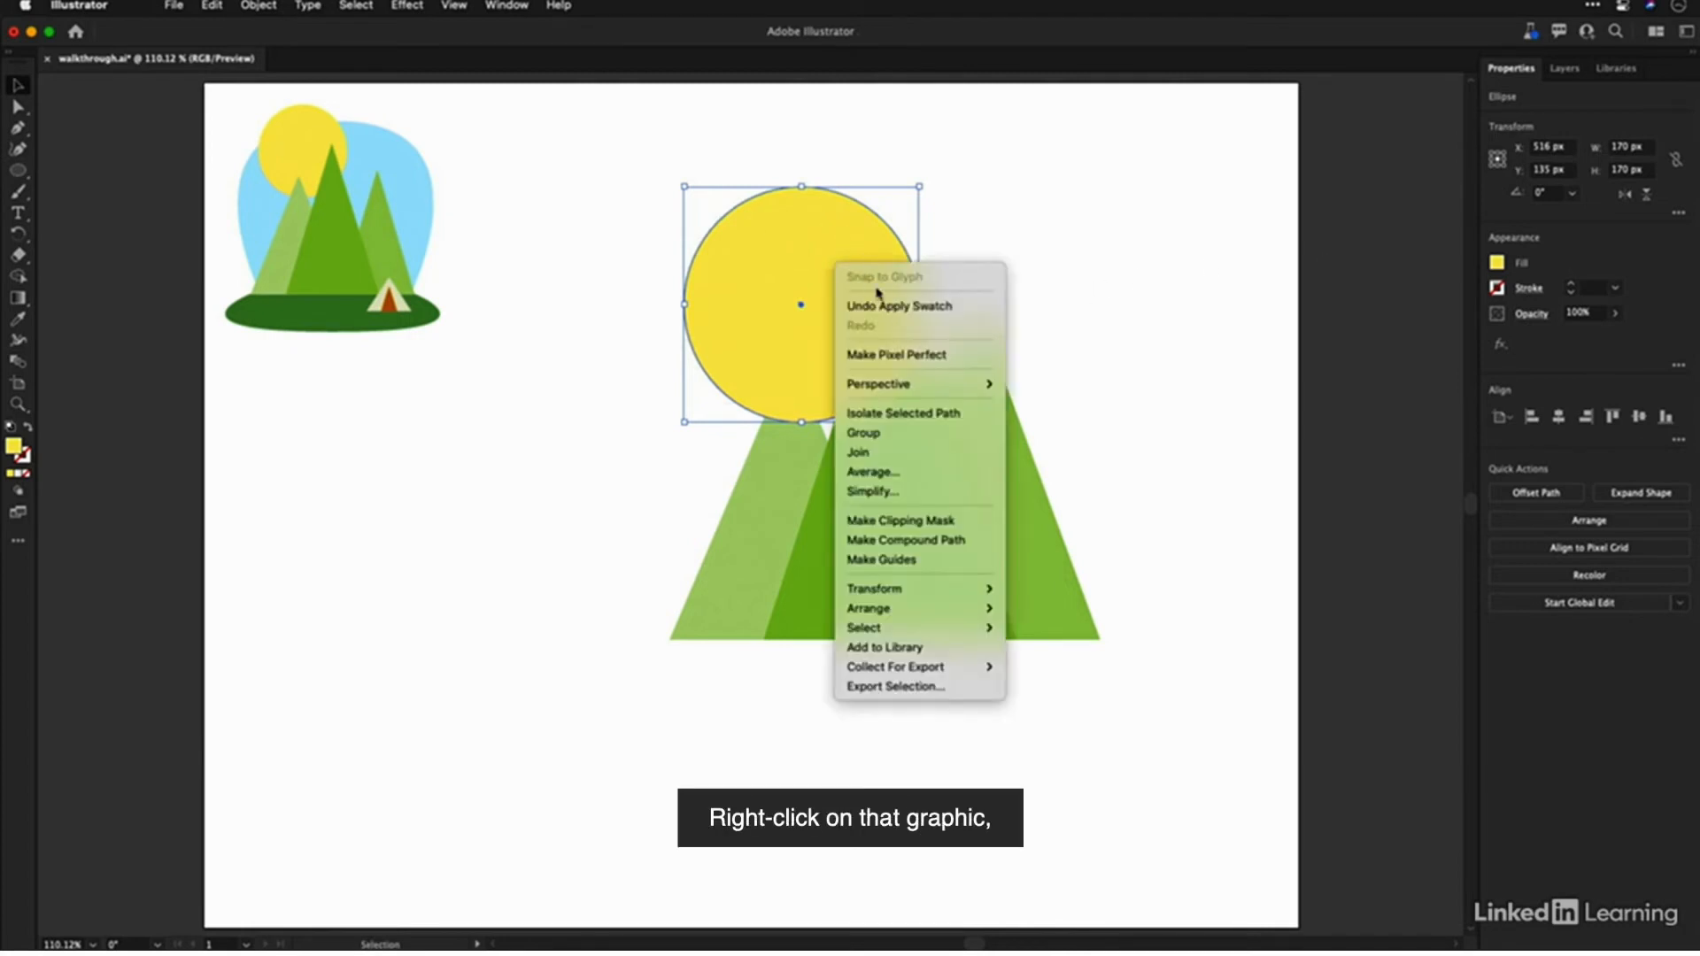
mouse_move(921, 608)
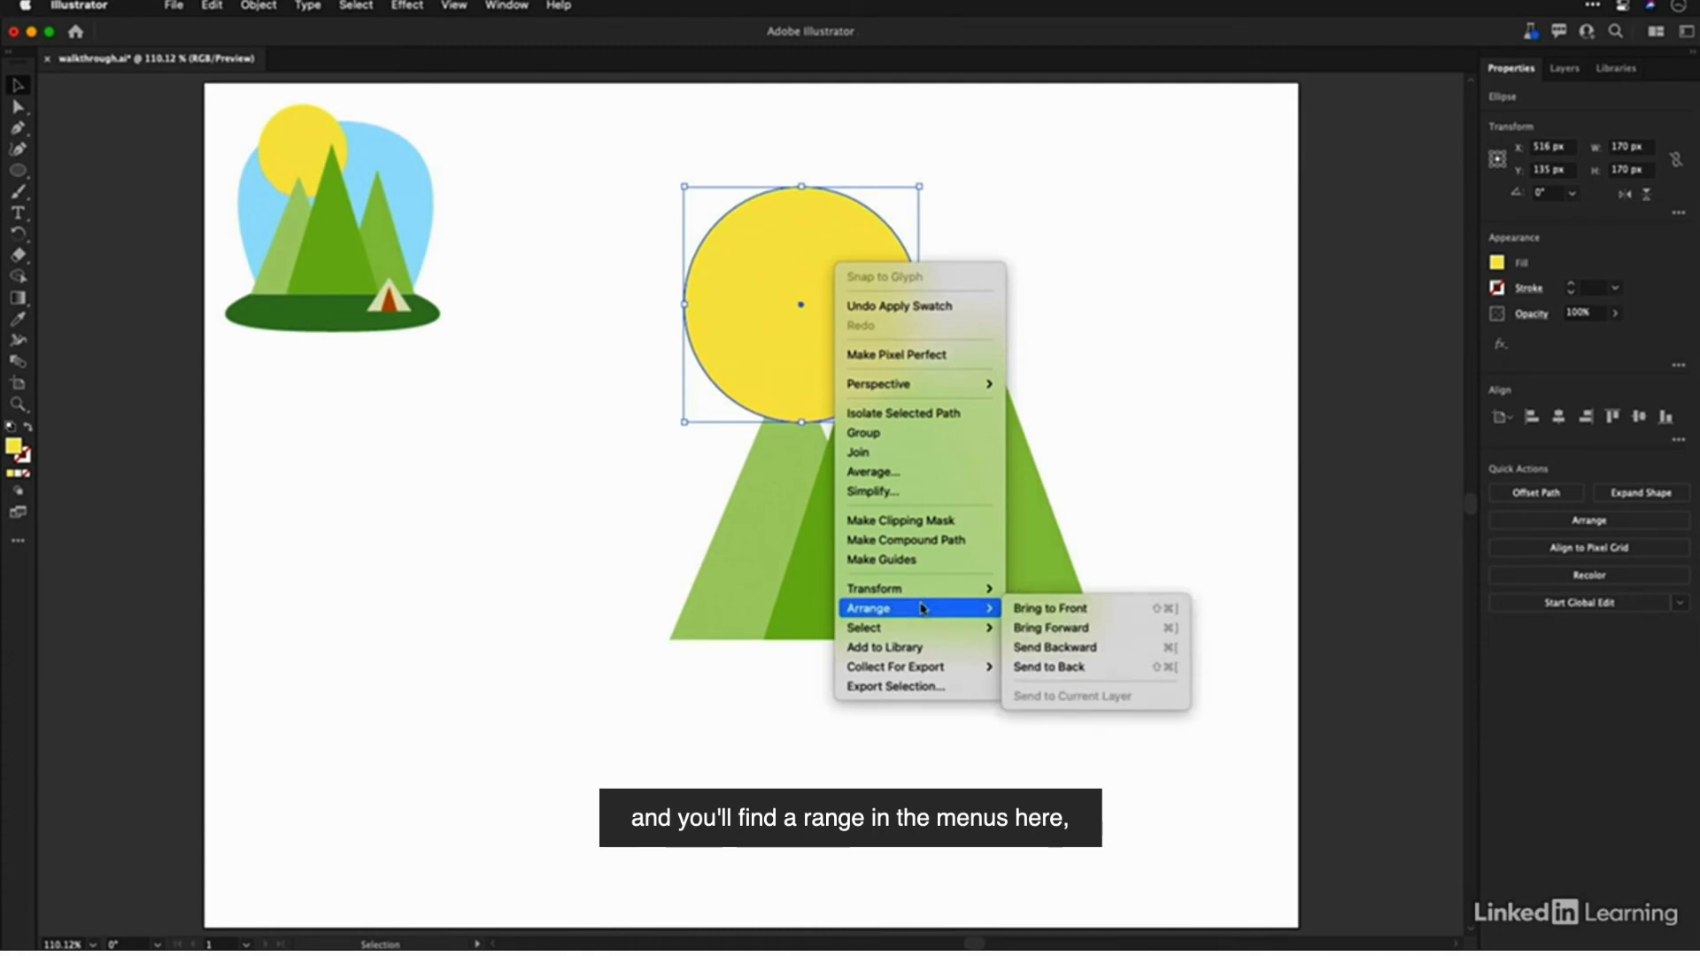
click(1065, 668)
click(1154, 532)
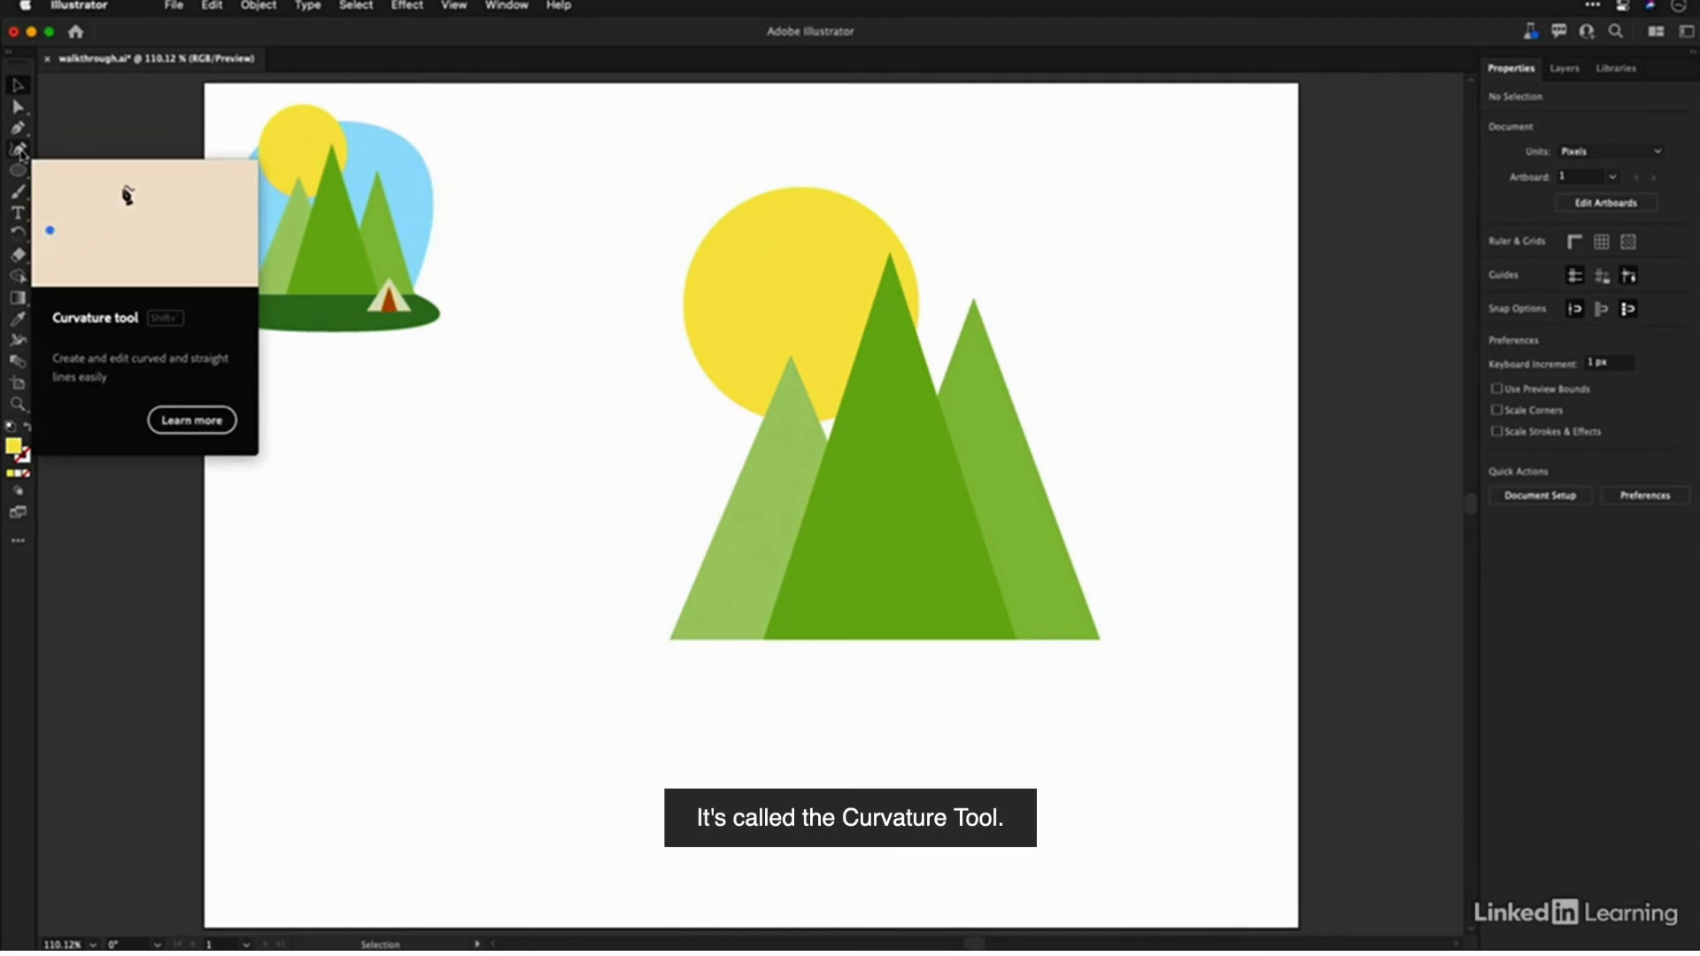
Step: Draw a closed, flat-bottomed dome about 385 by 283 px around the mountains with the Curvature tool, using corner points at its base
click(20, 150)
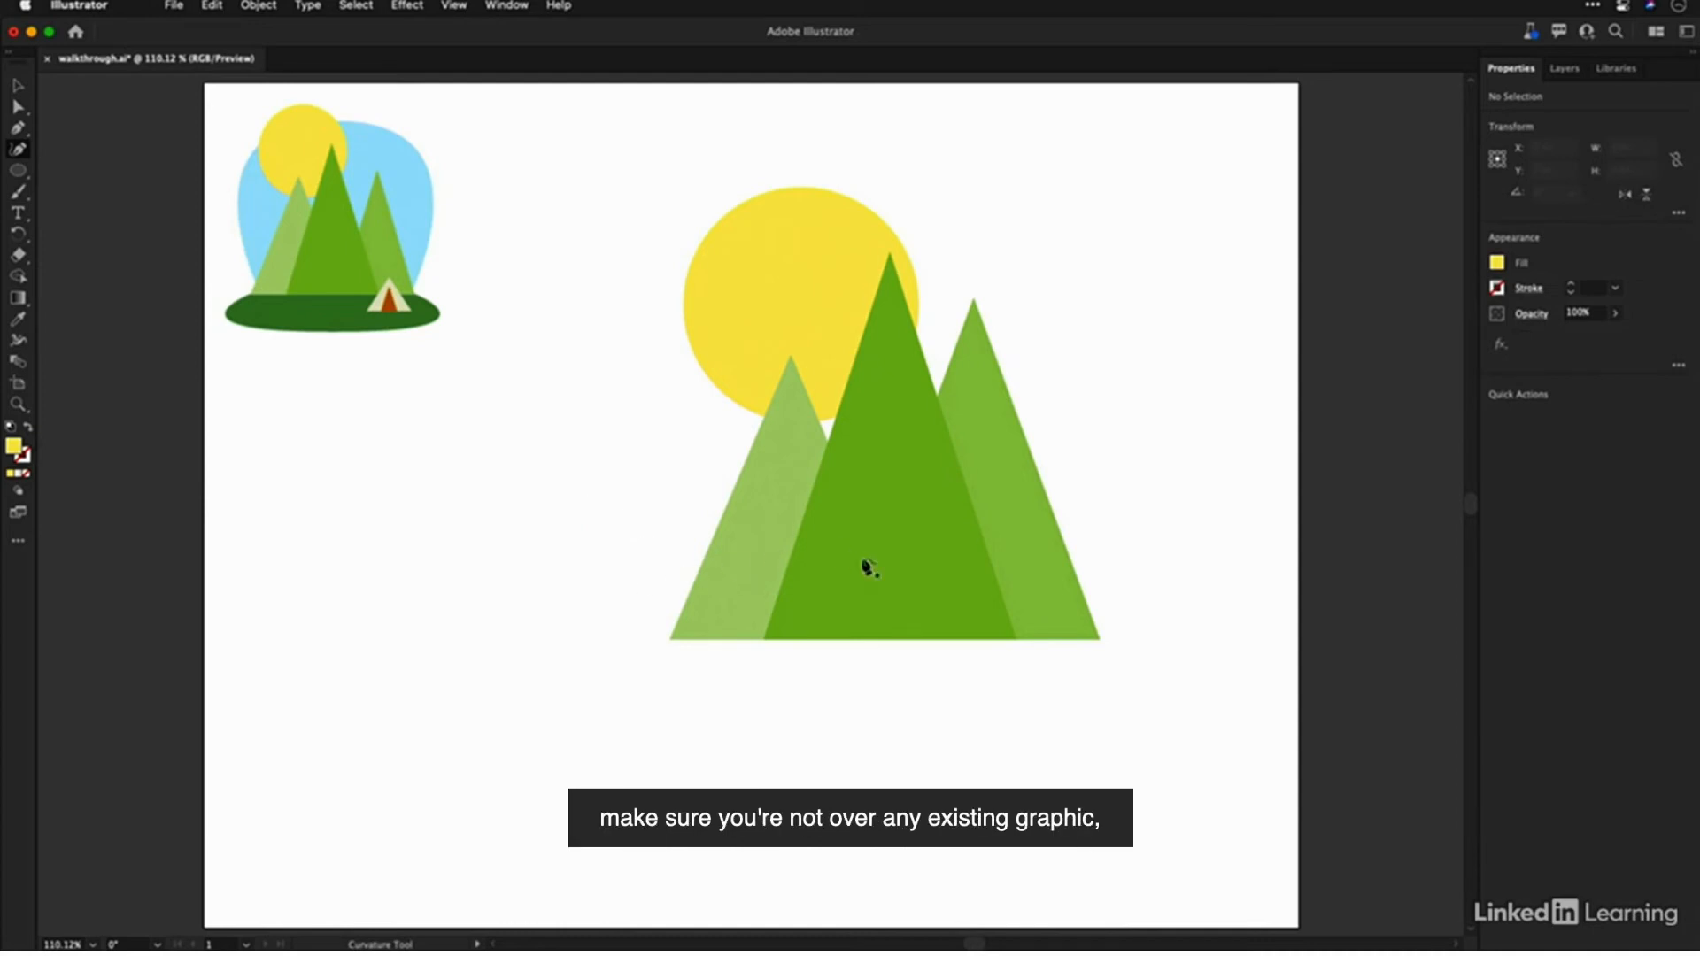
click(657, 587)
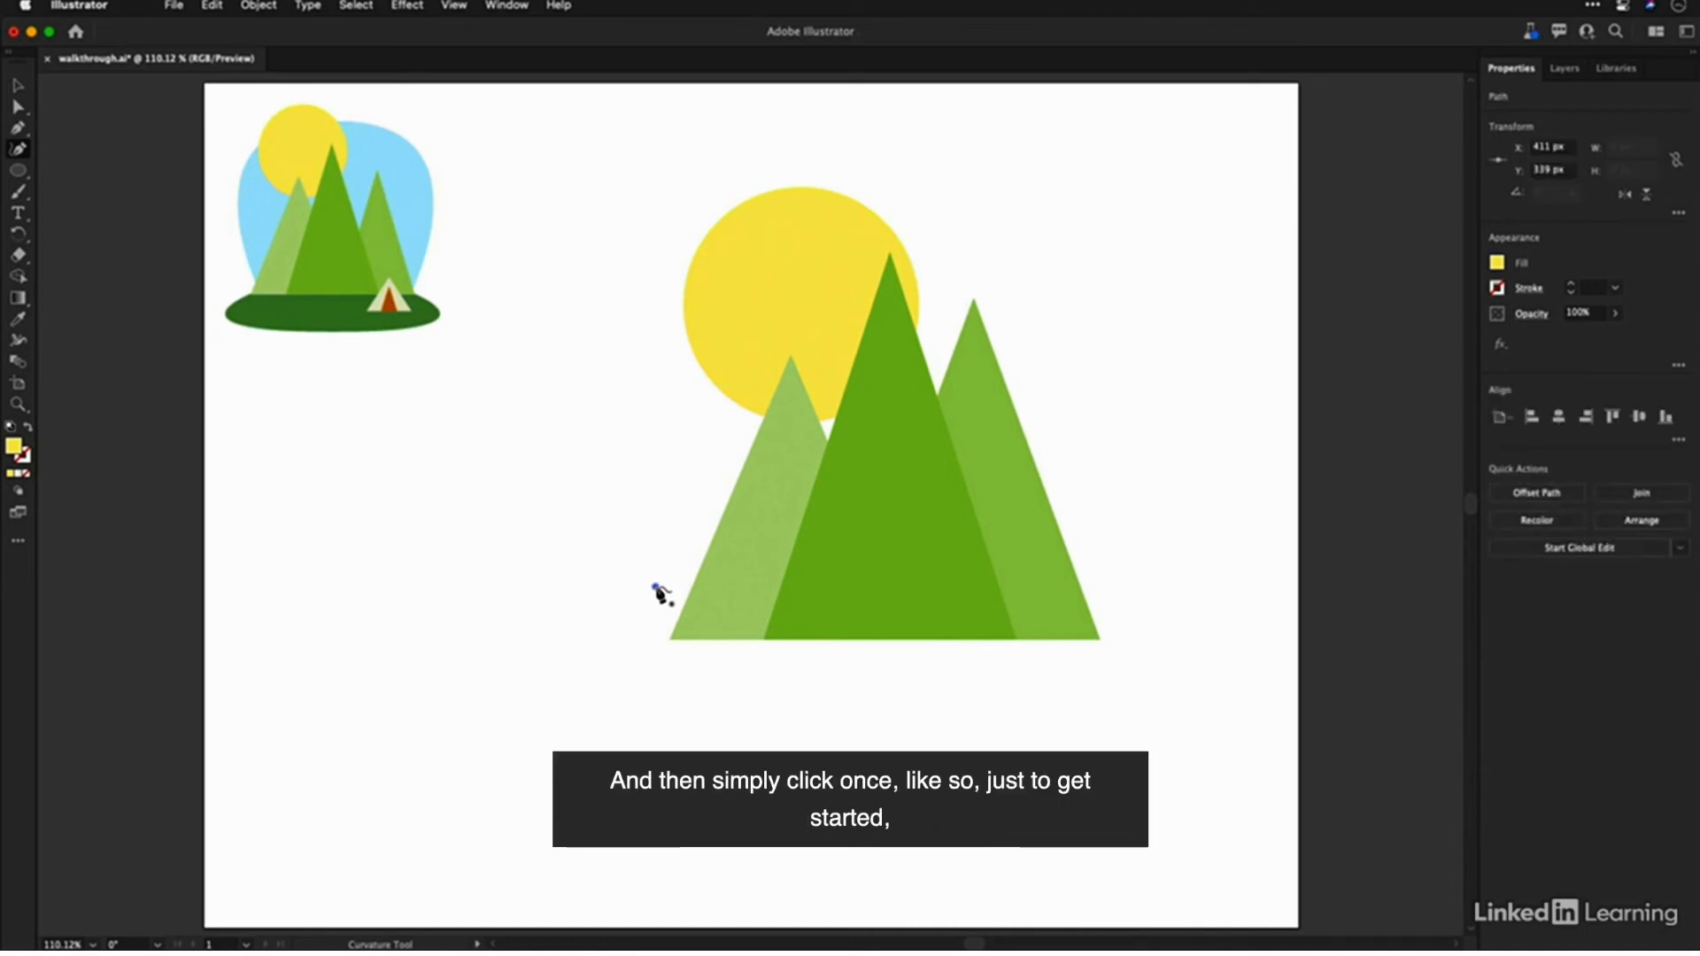
click(624, 307)
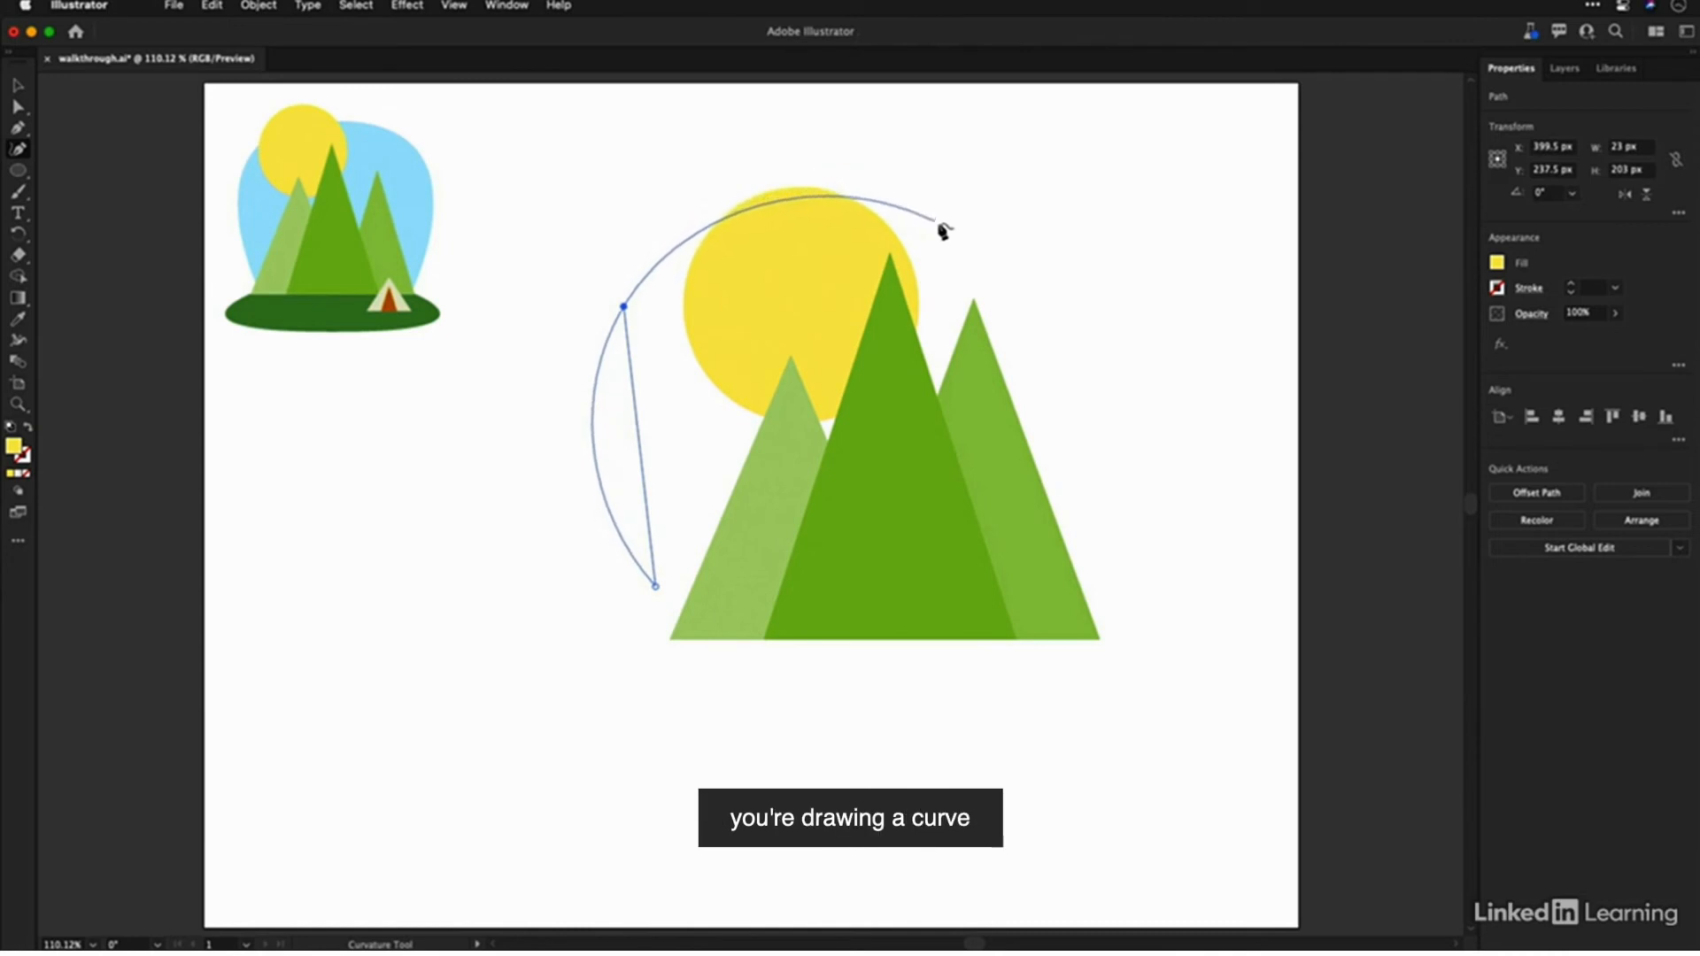
click(1089, 298)
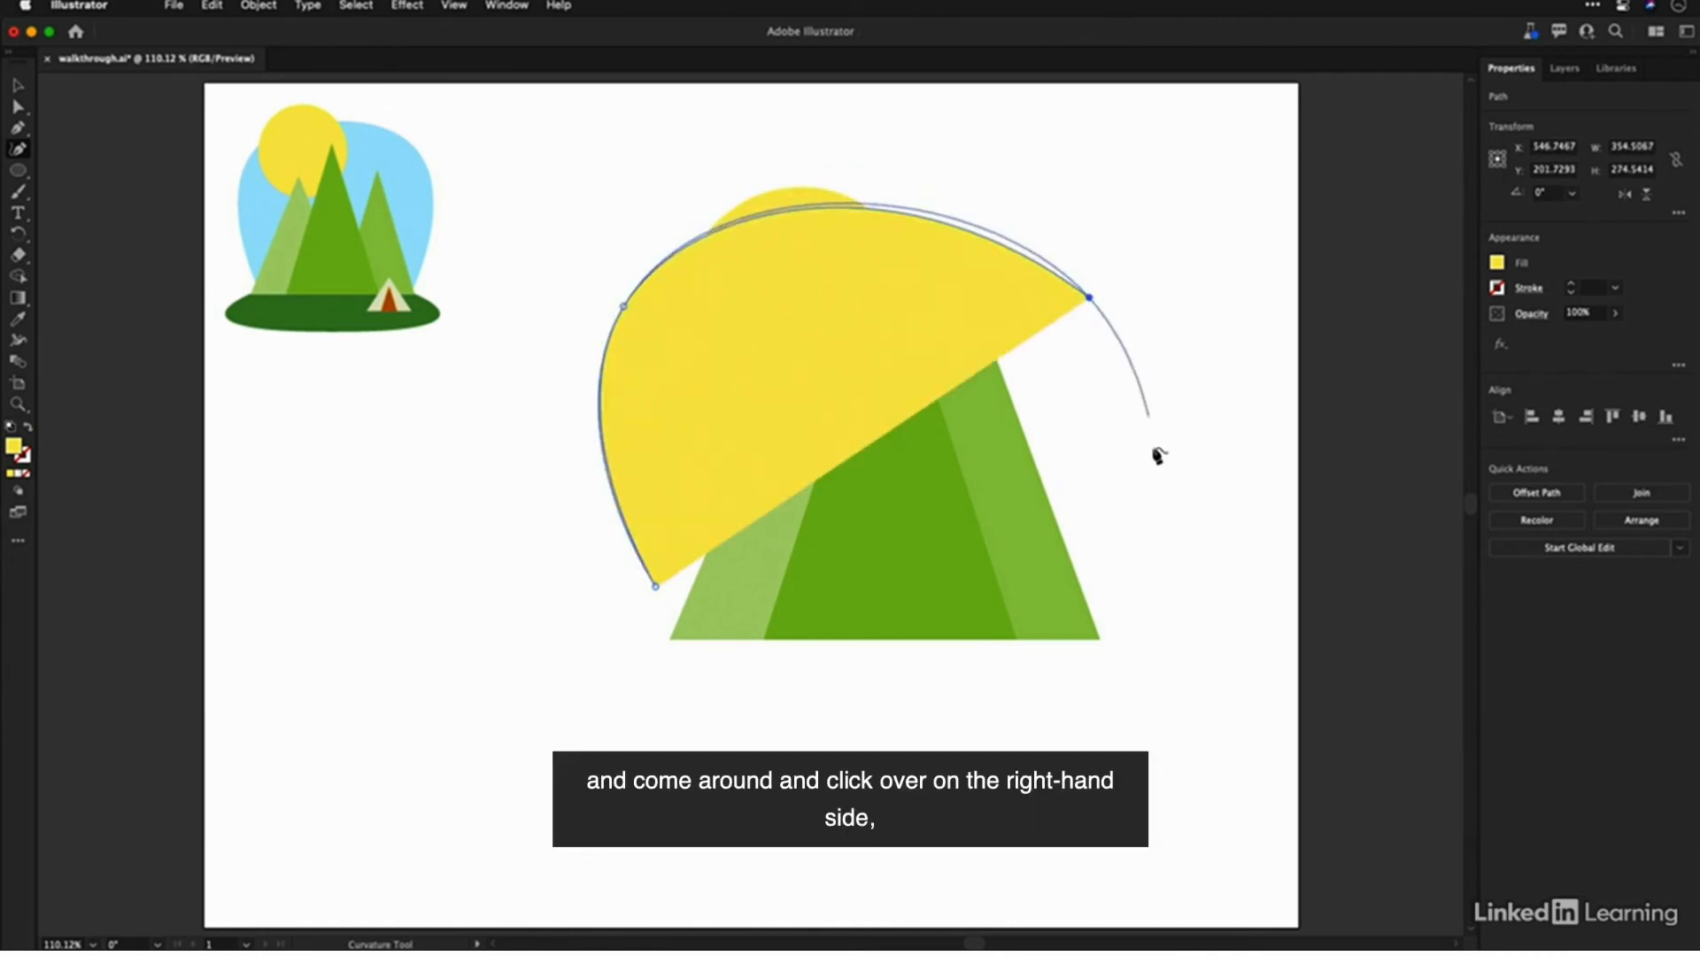
click(1114, 560)
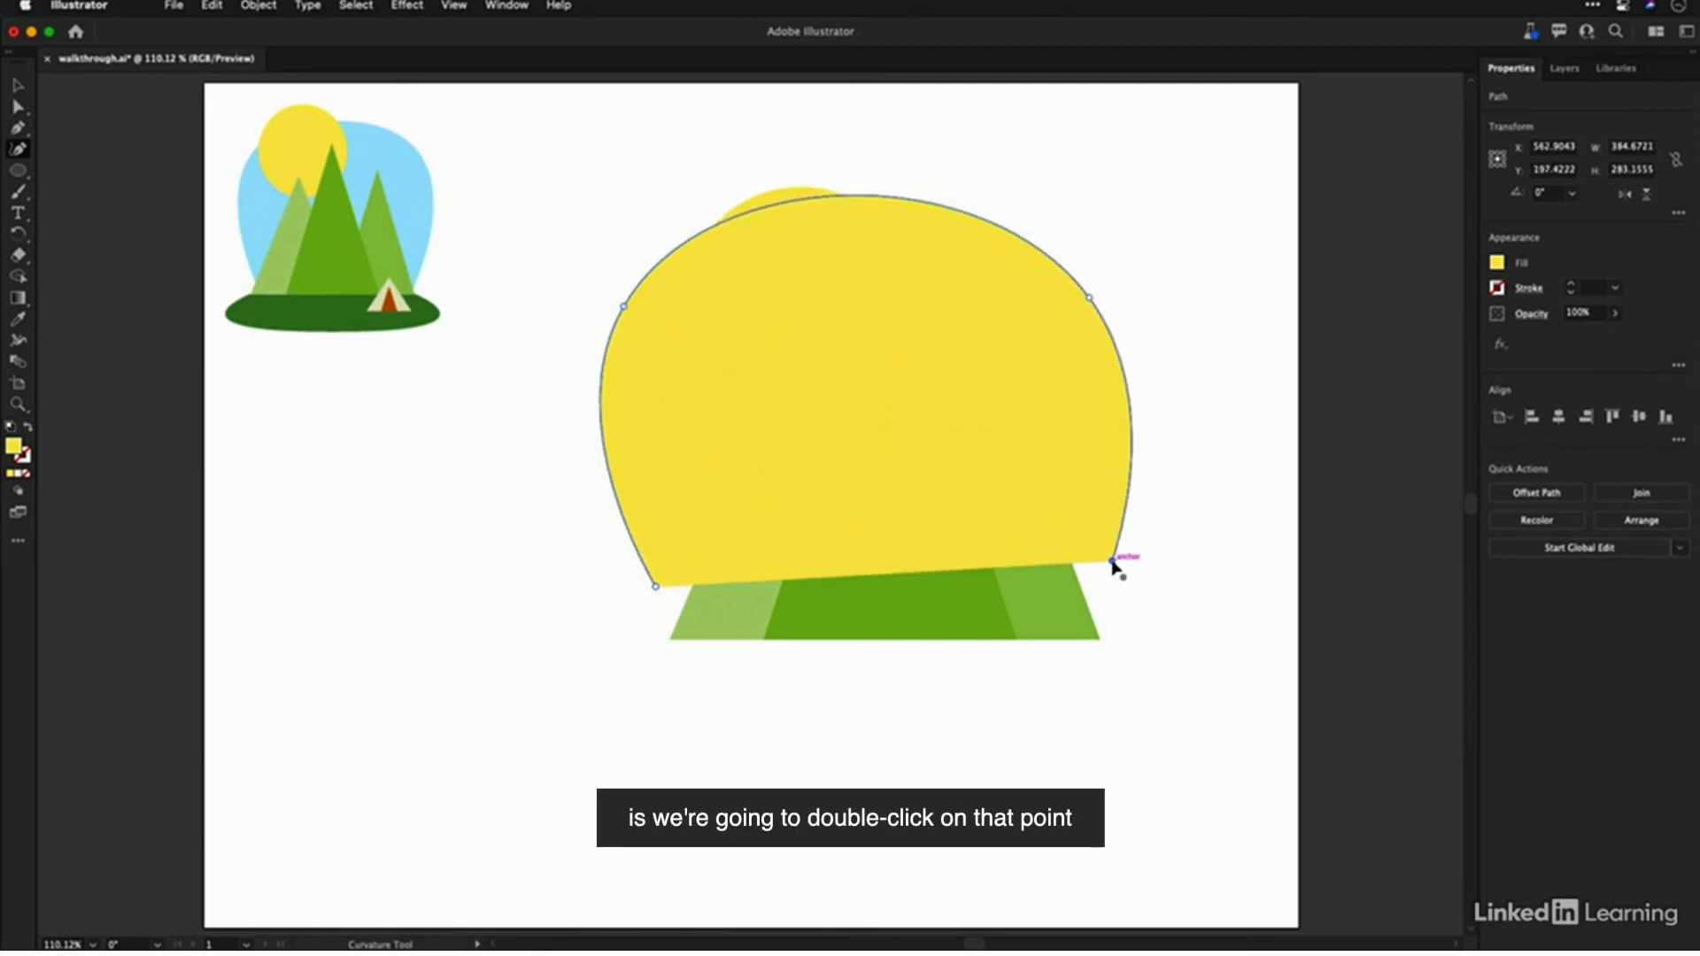
double_click(1113, 561)
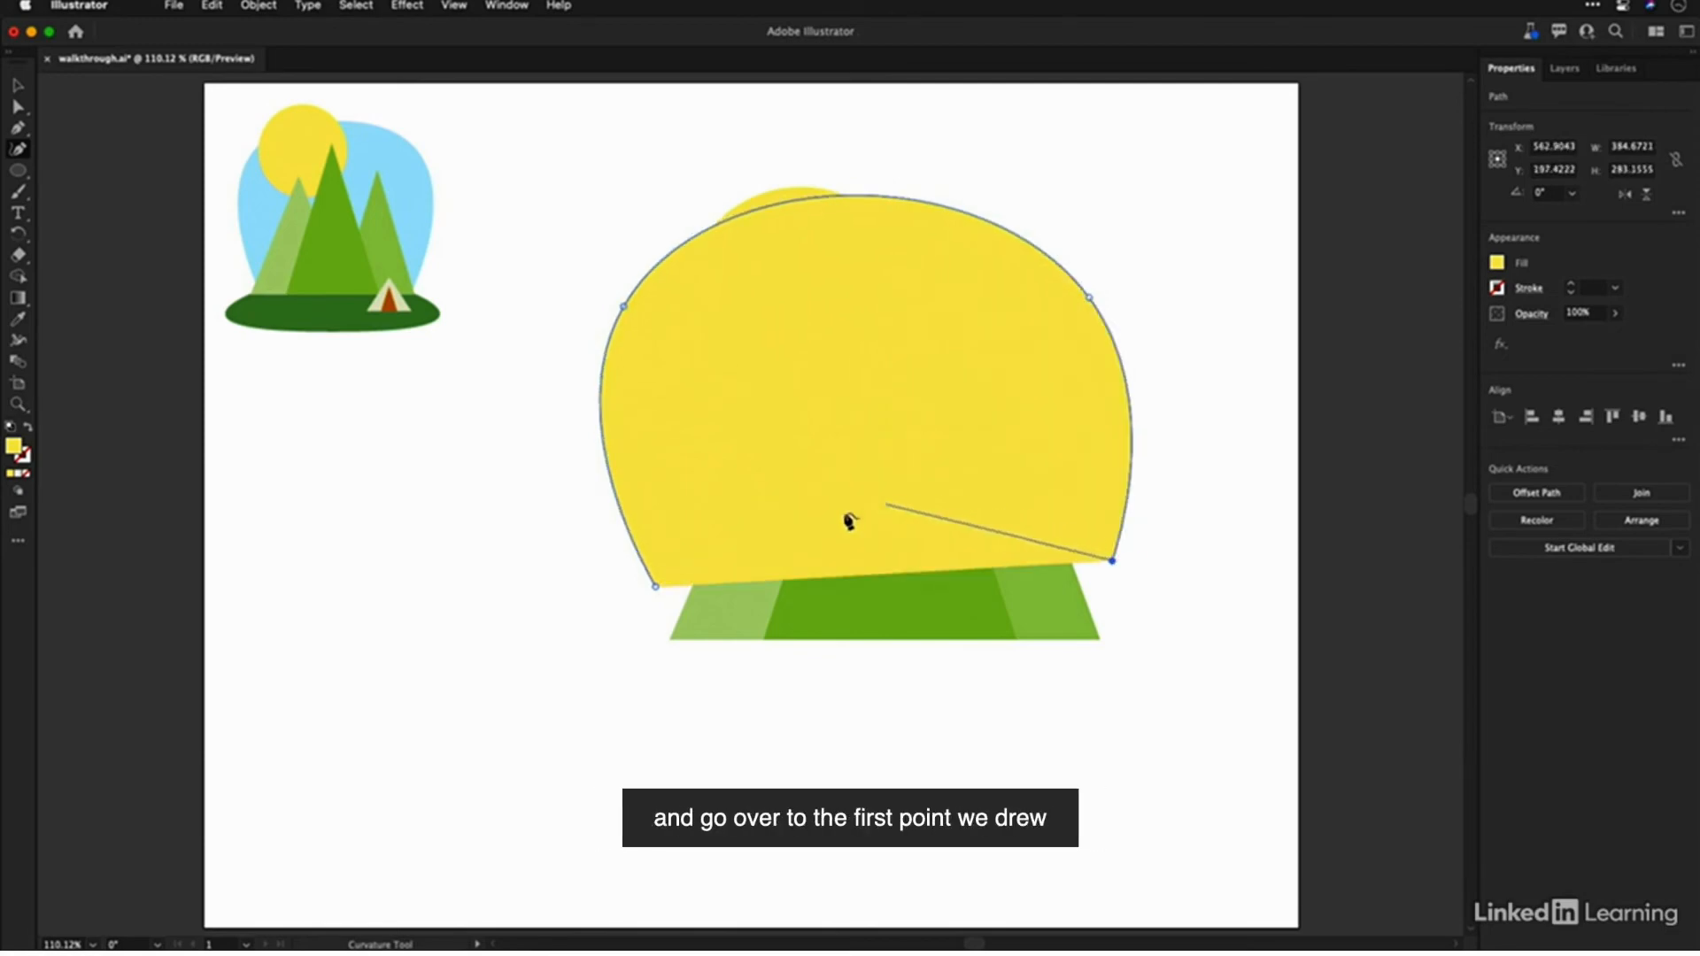
double_click(656, 587)
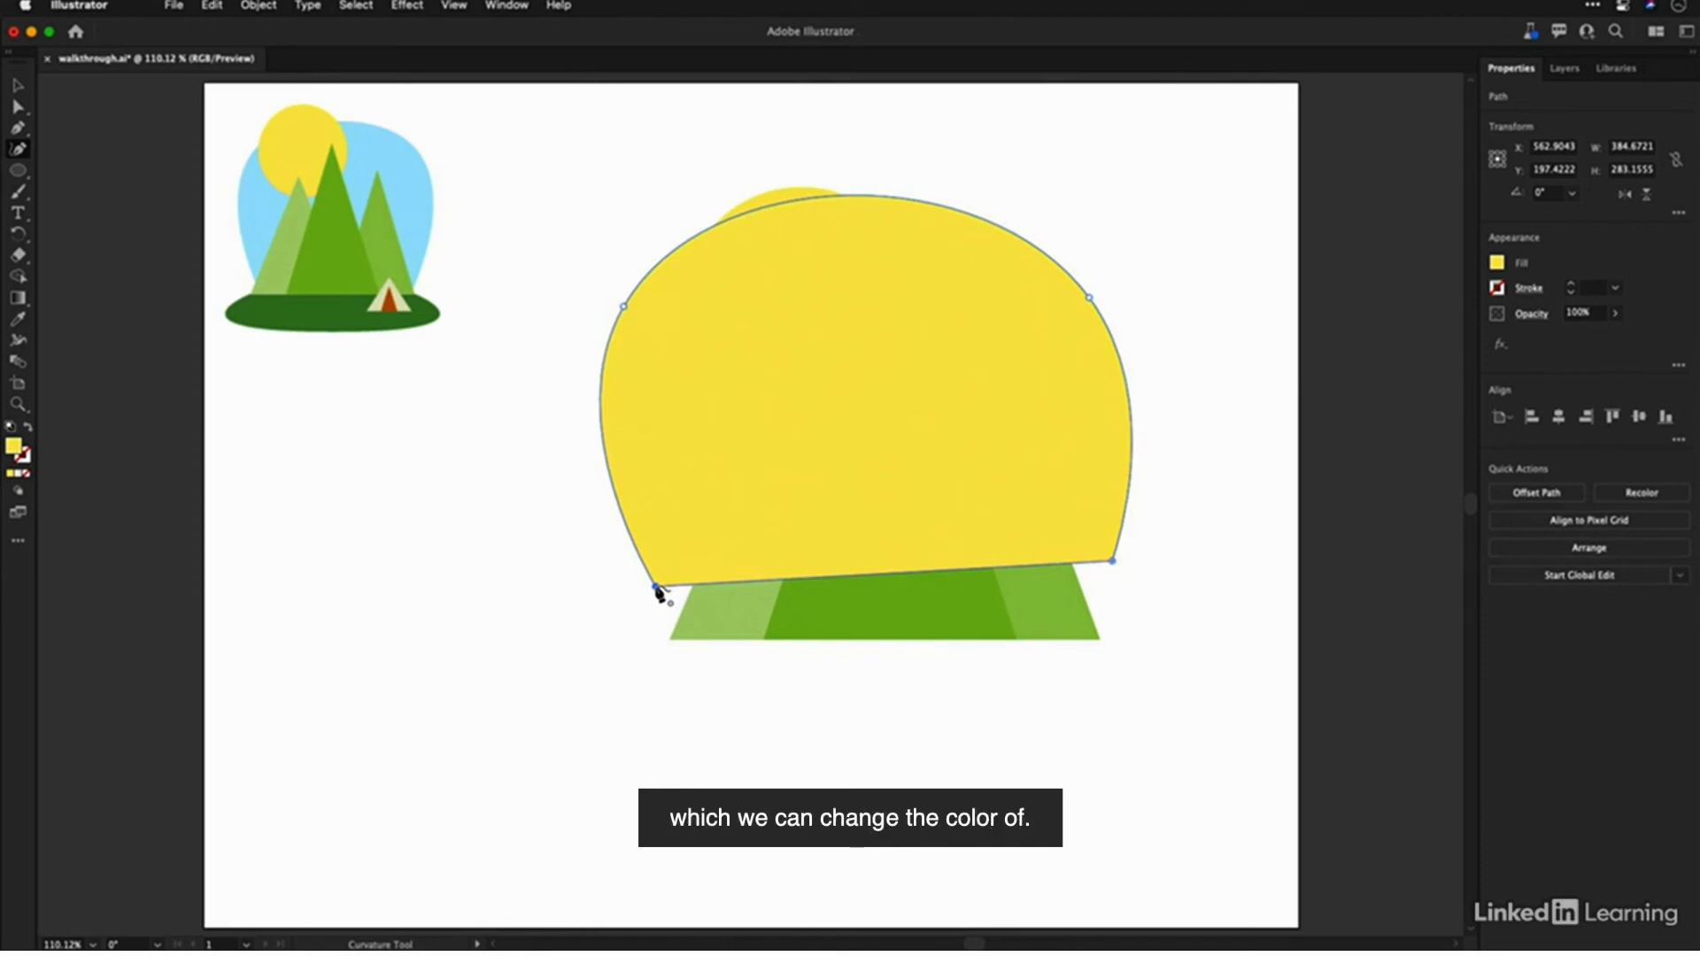
Step: Fill the curved dome shape with the light blue swatch of the color group
click(1498, 264)
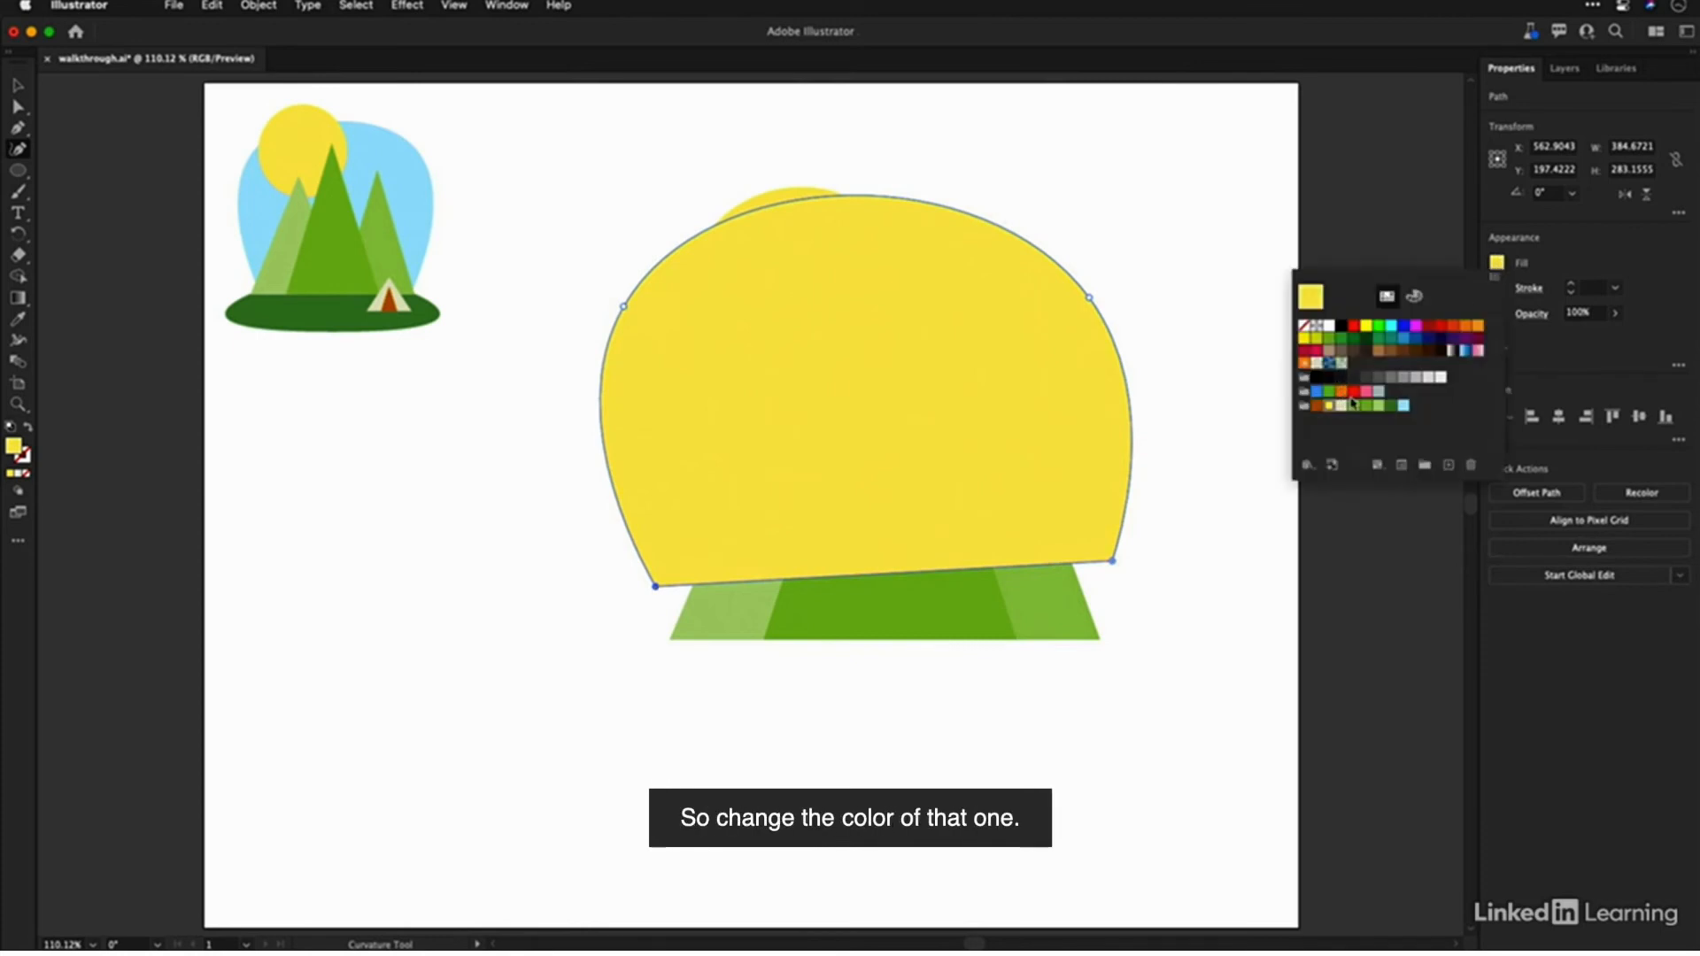
click(1405, 407)
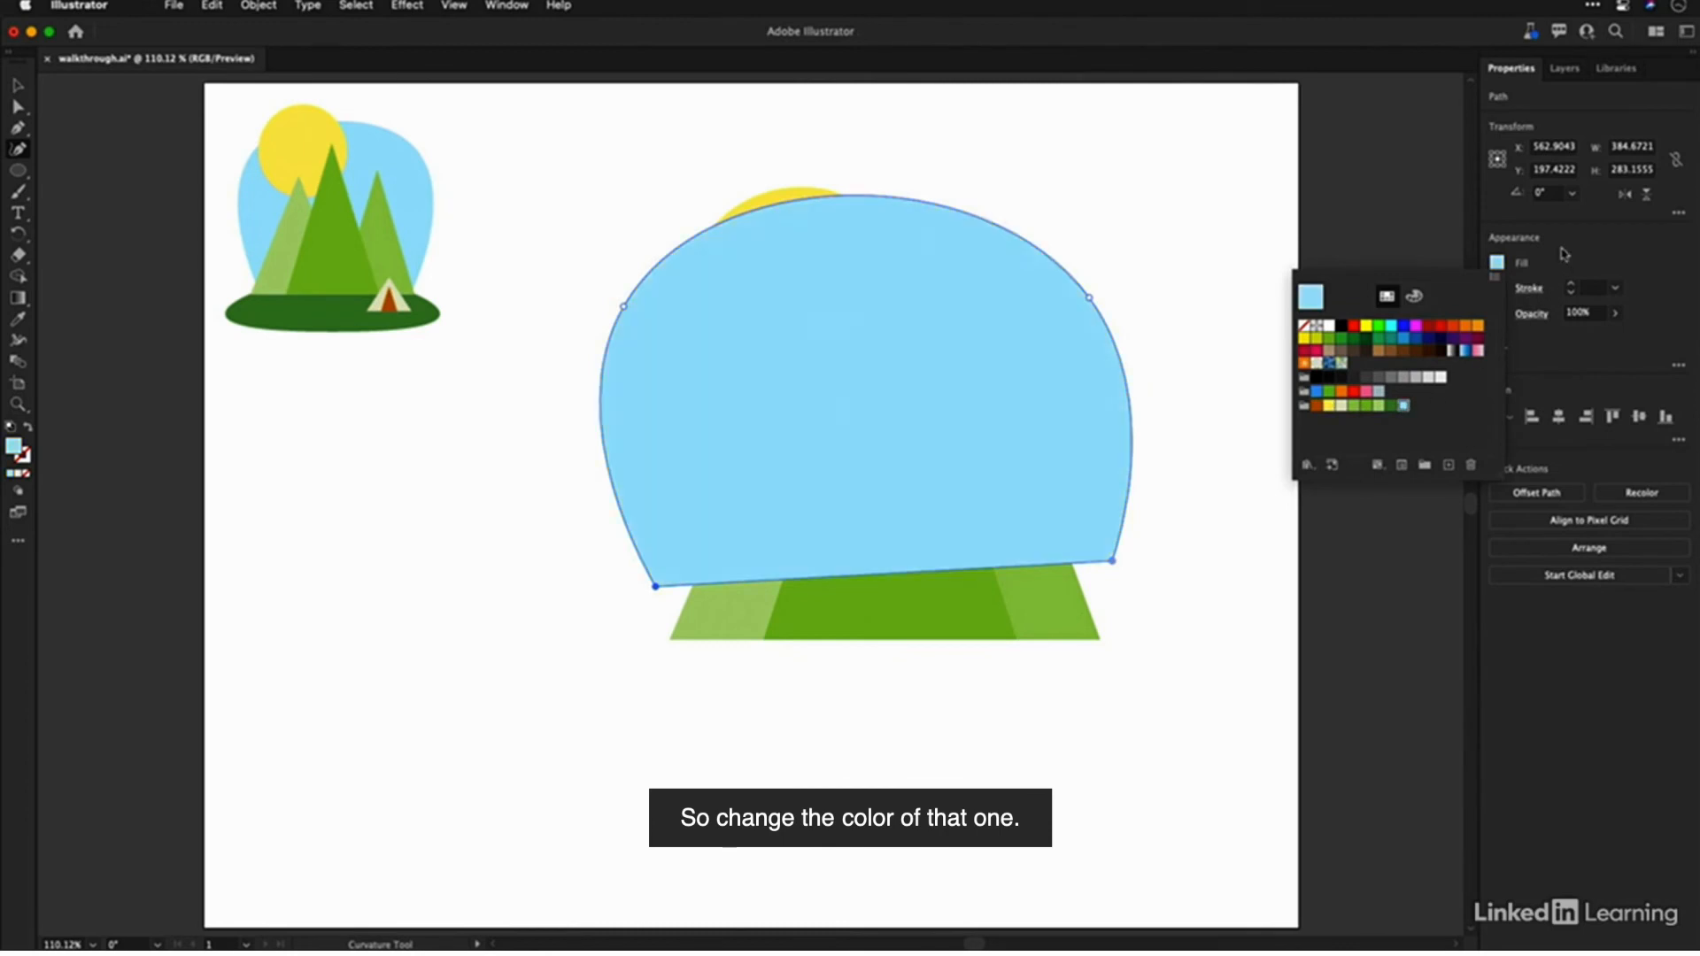
click(1562, 249)
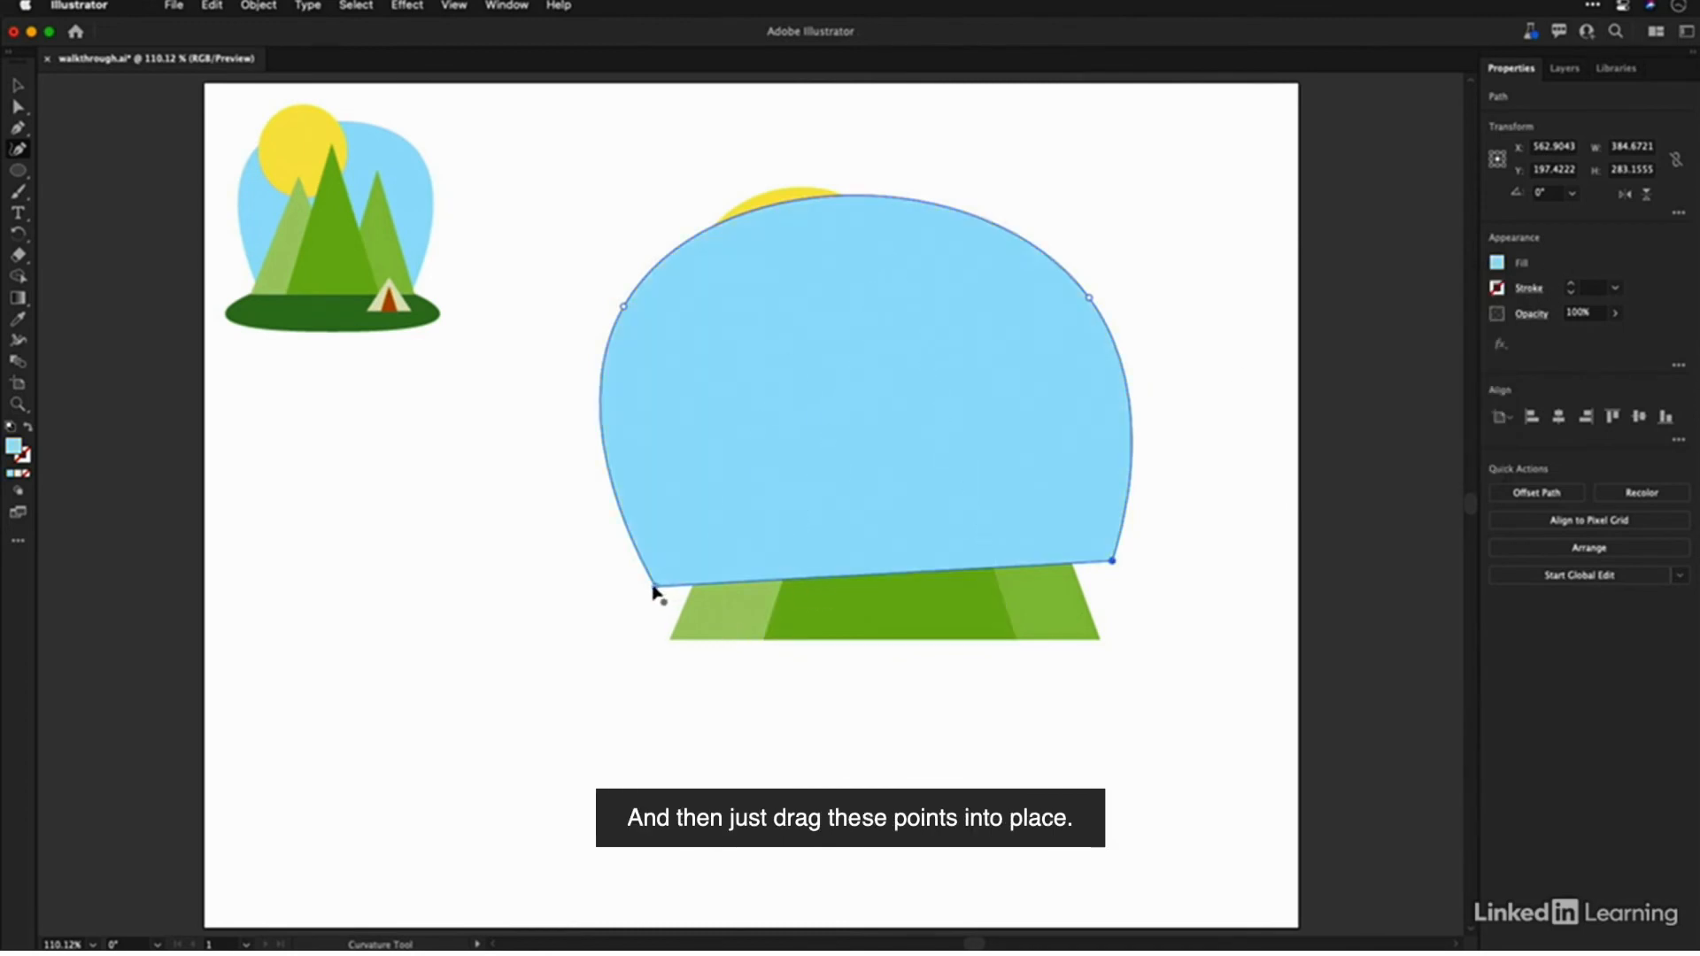
Step: Move the blue shape's base points onto the mountains' outer base corners and its upper-right point slightly outward, making it about 403 by 322 px
drag(654, 587, 673, 643)
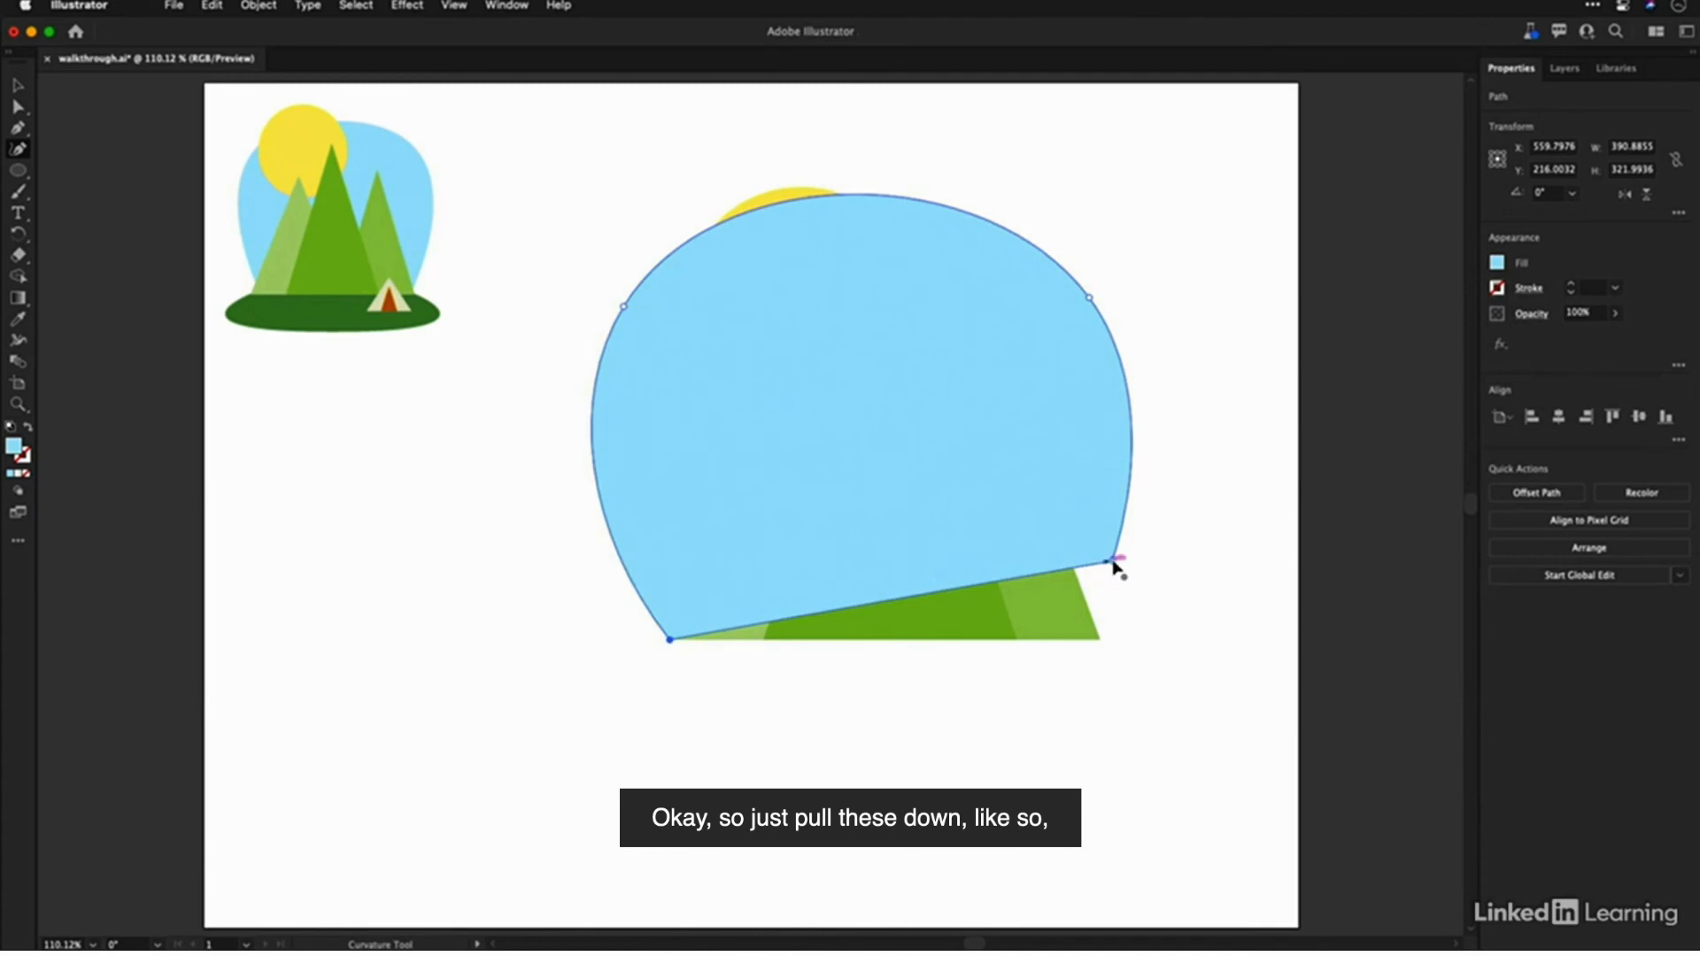
drag(1113, 560, 1102, 645)
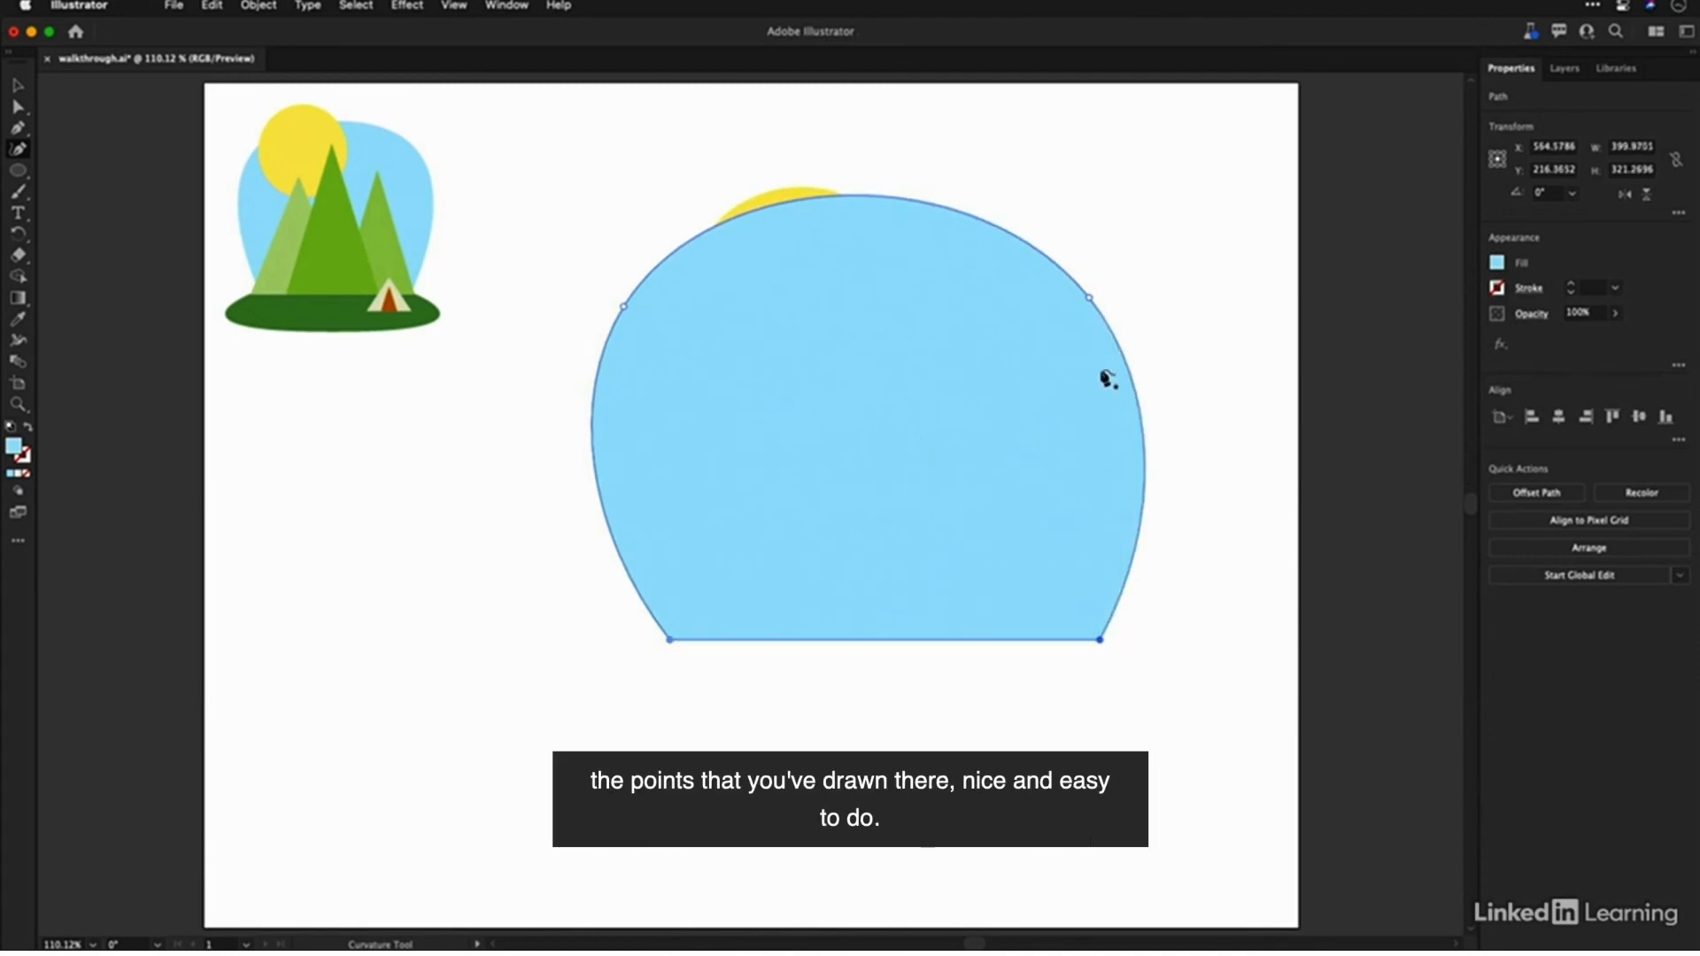
drag(1092, 303, 1104, 308)
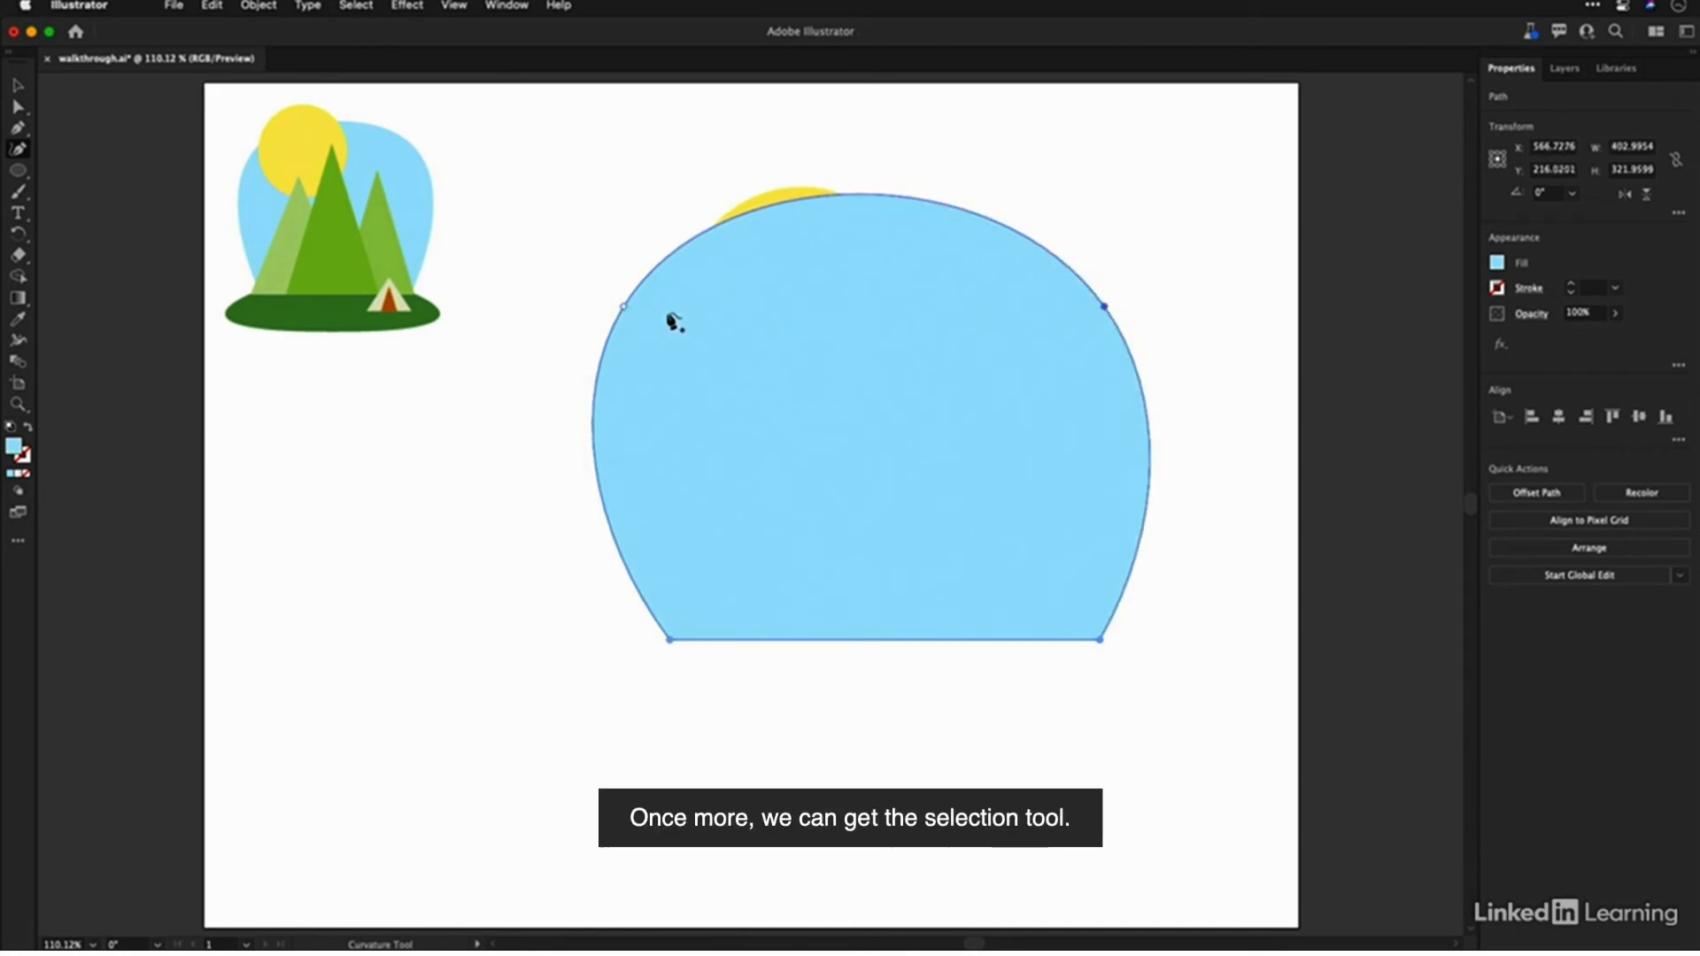
Step: Send the blue sky shape to the back, behind the sun and mountains
key(v)
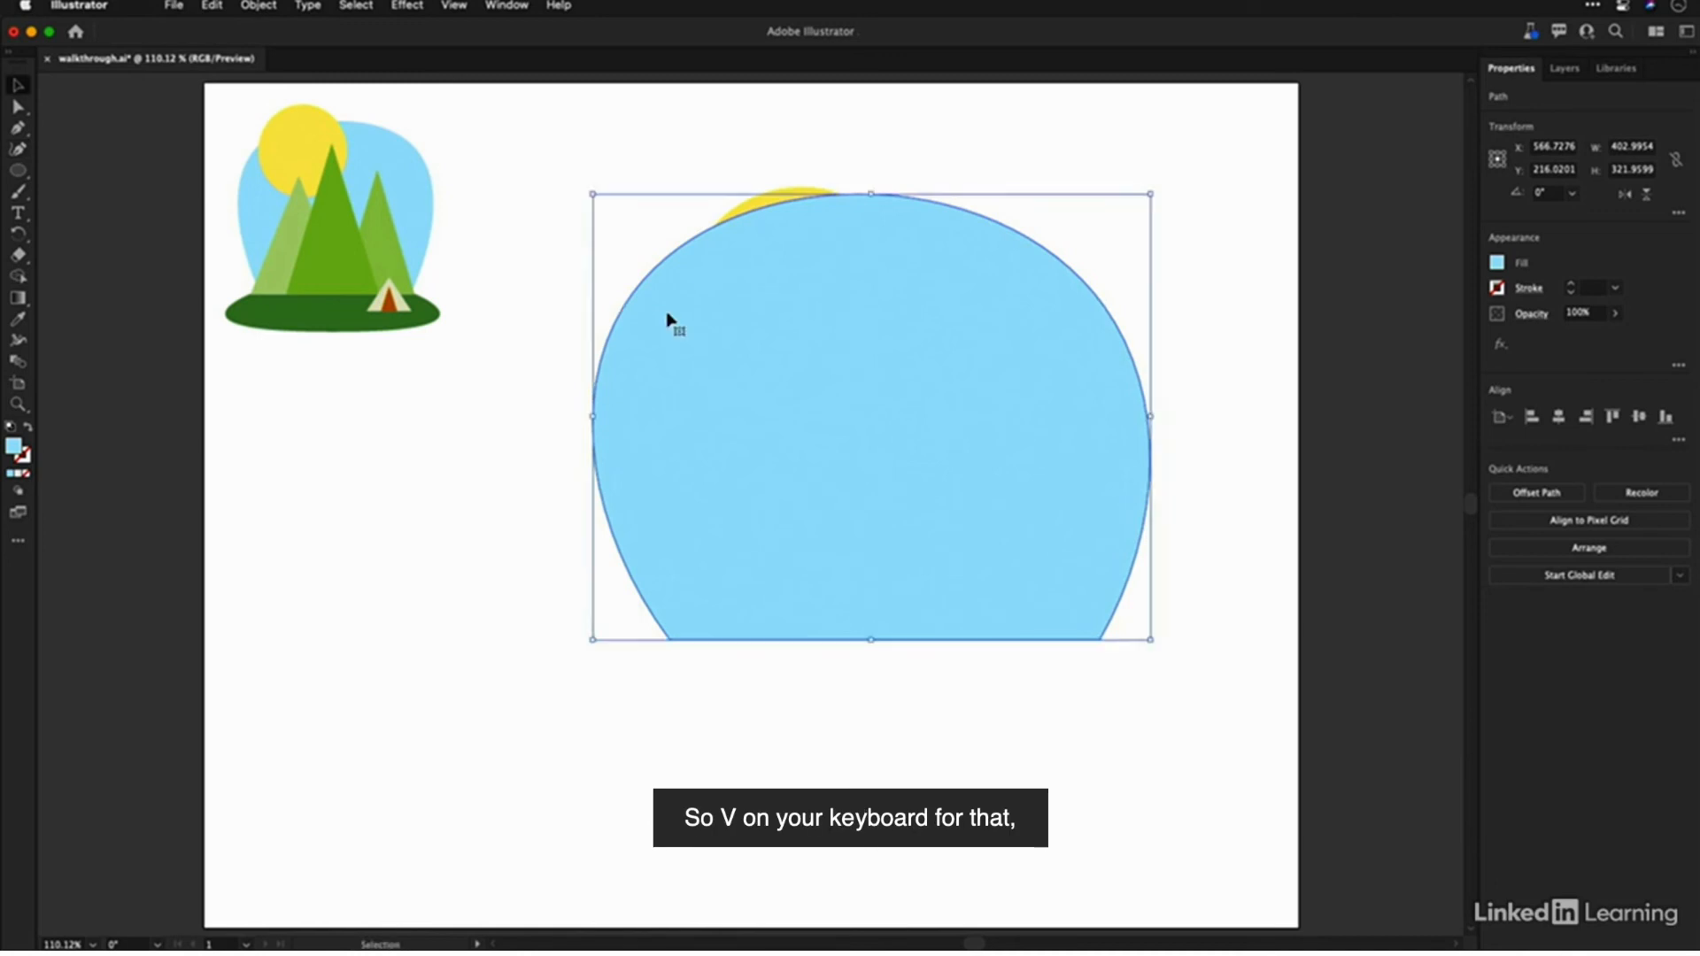
right_click(688, 318)
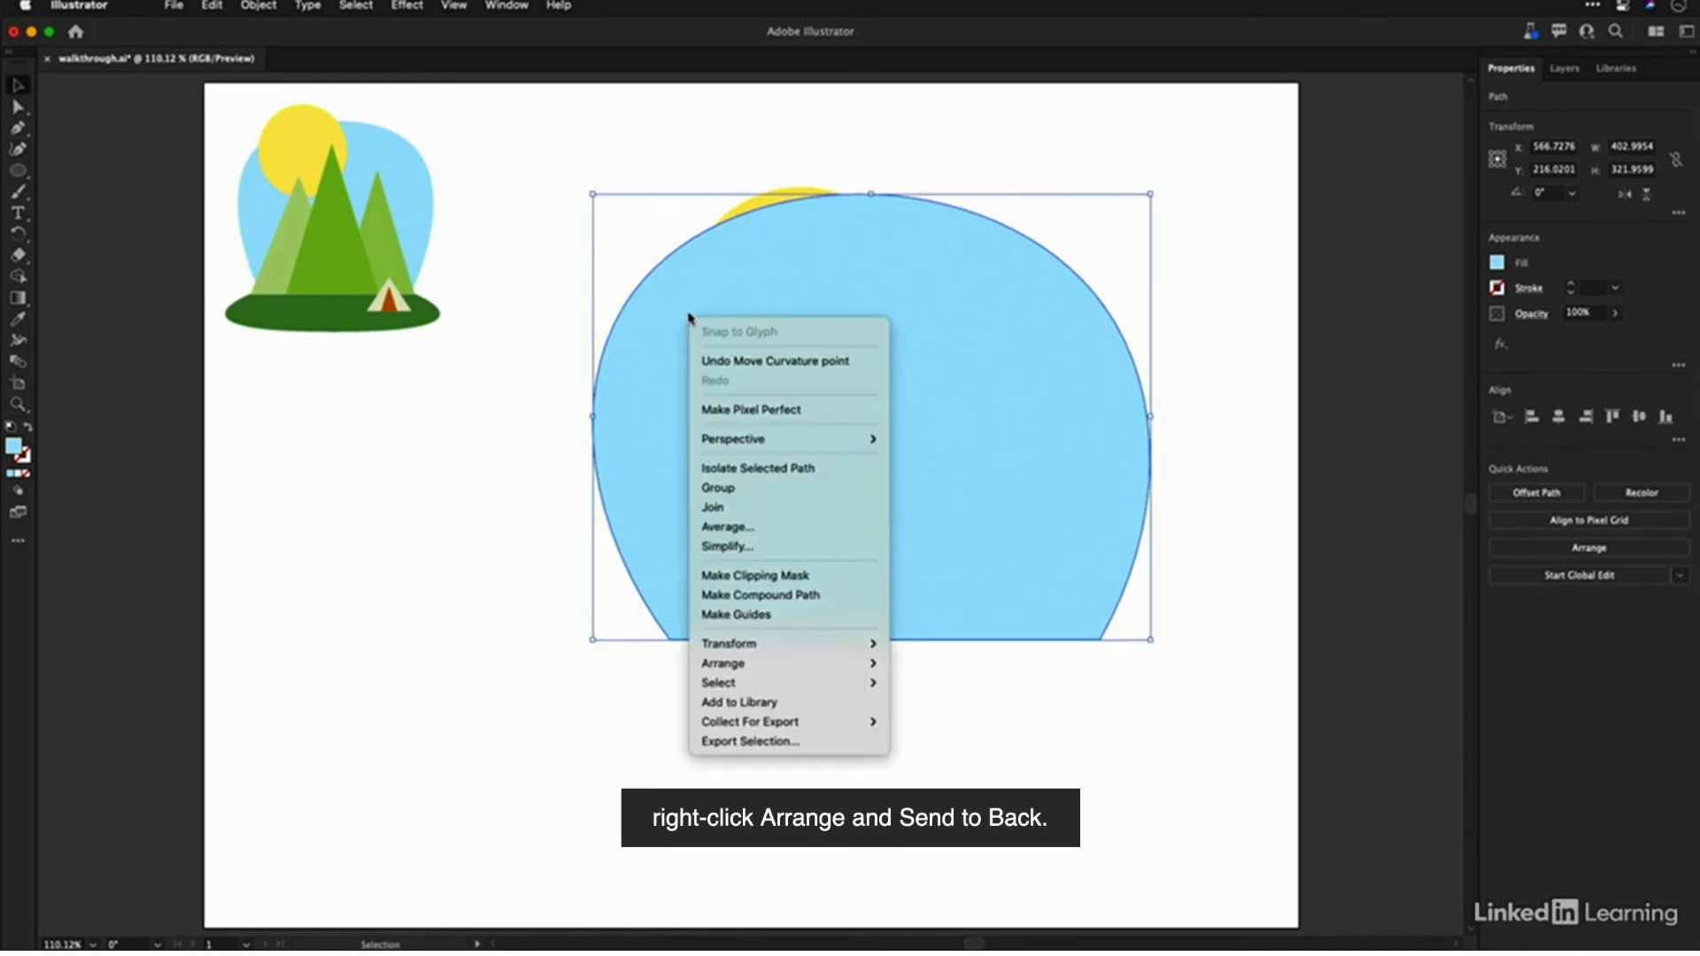
mouse_move(819, 666)
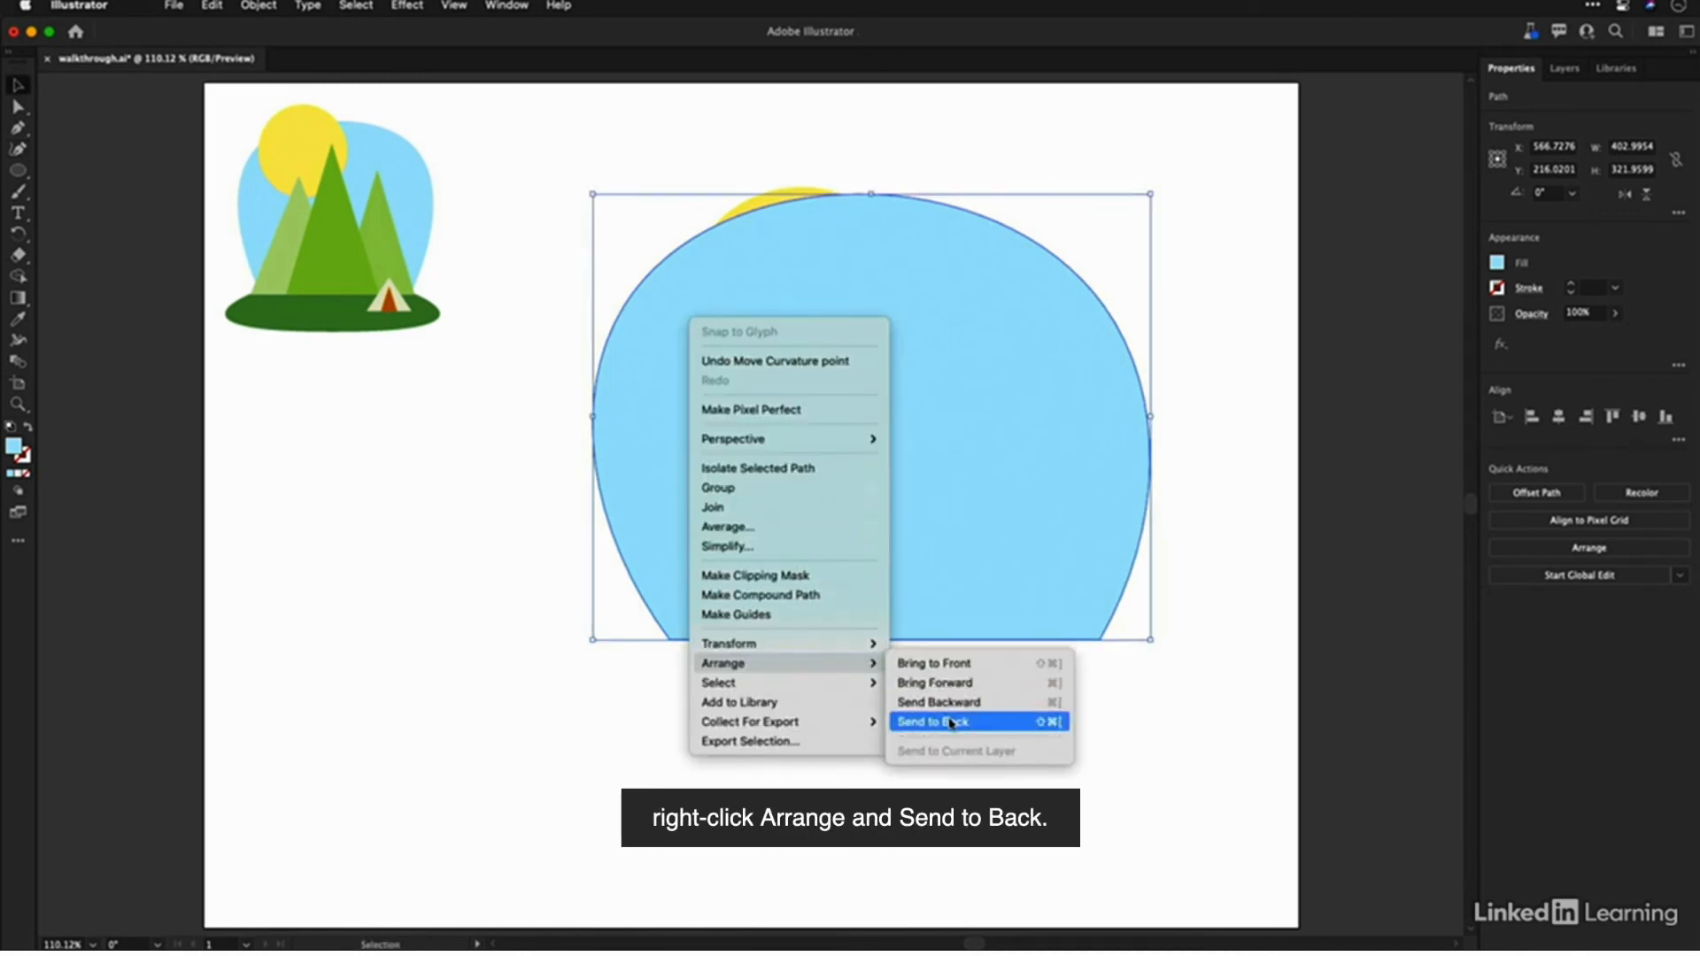
click(943, 721)
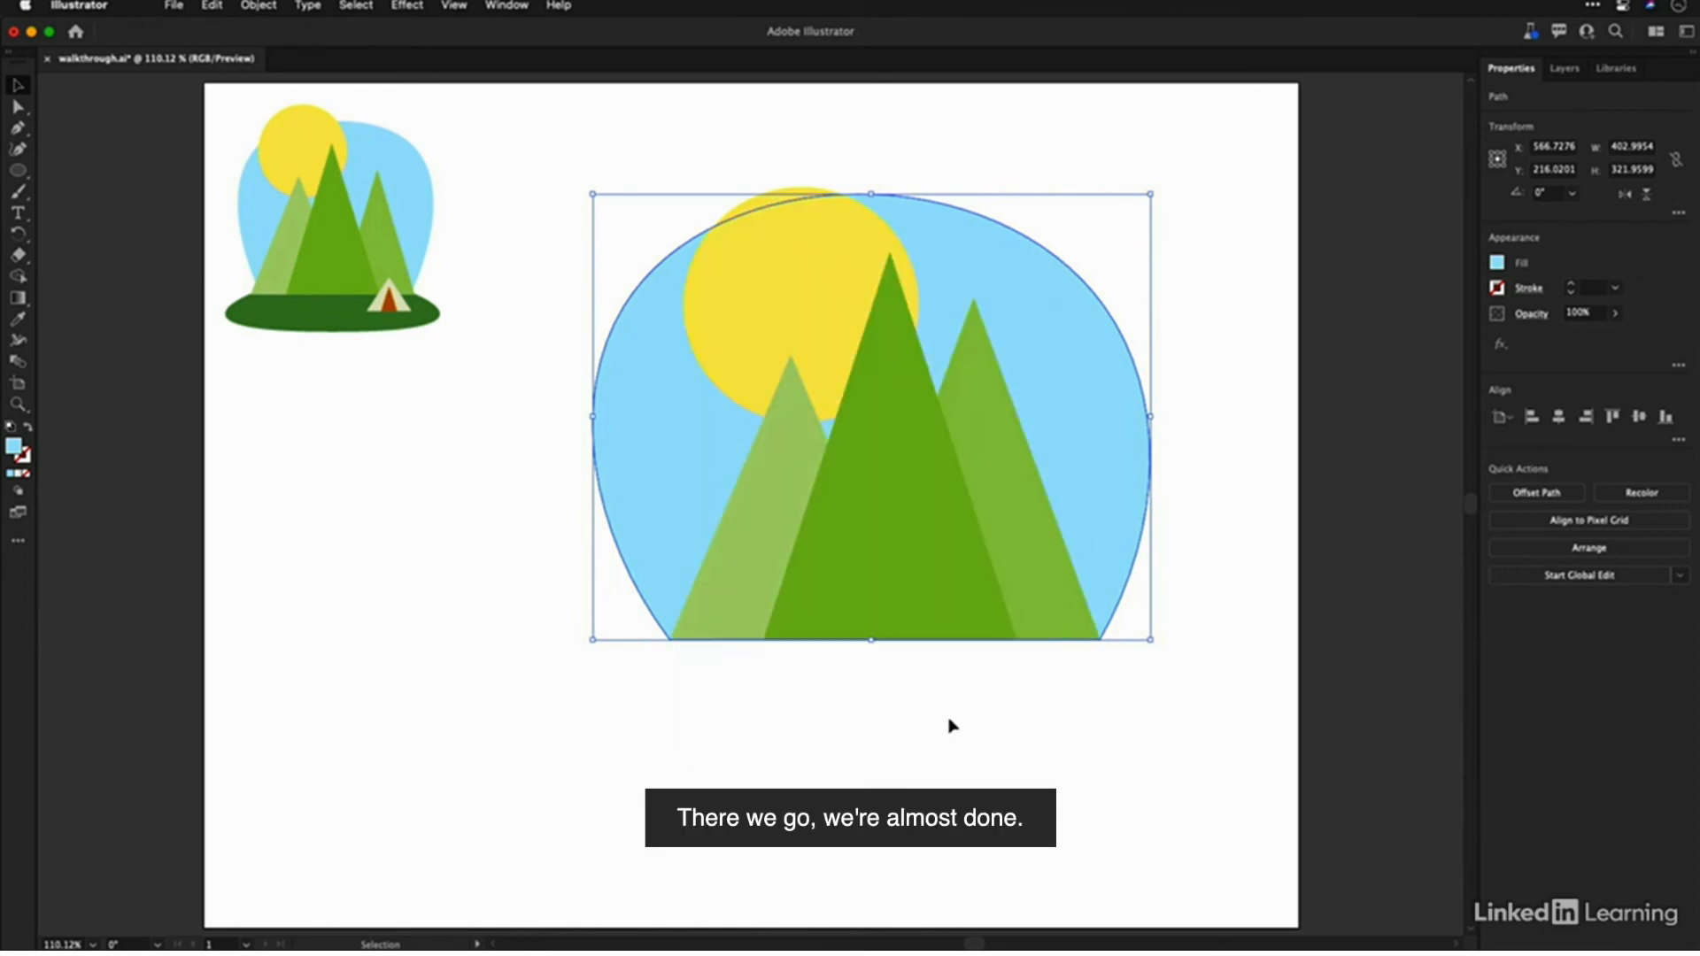
Step: Duplicate the blue sky shape to about X 623 px, Y 280 px and fill the copy with the dark green swatch
scroll(1273, 588, down, 2)
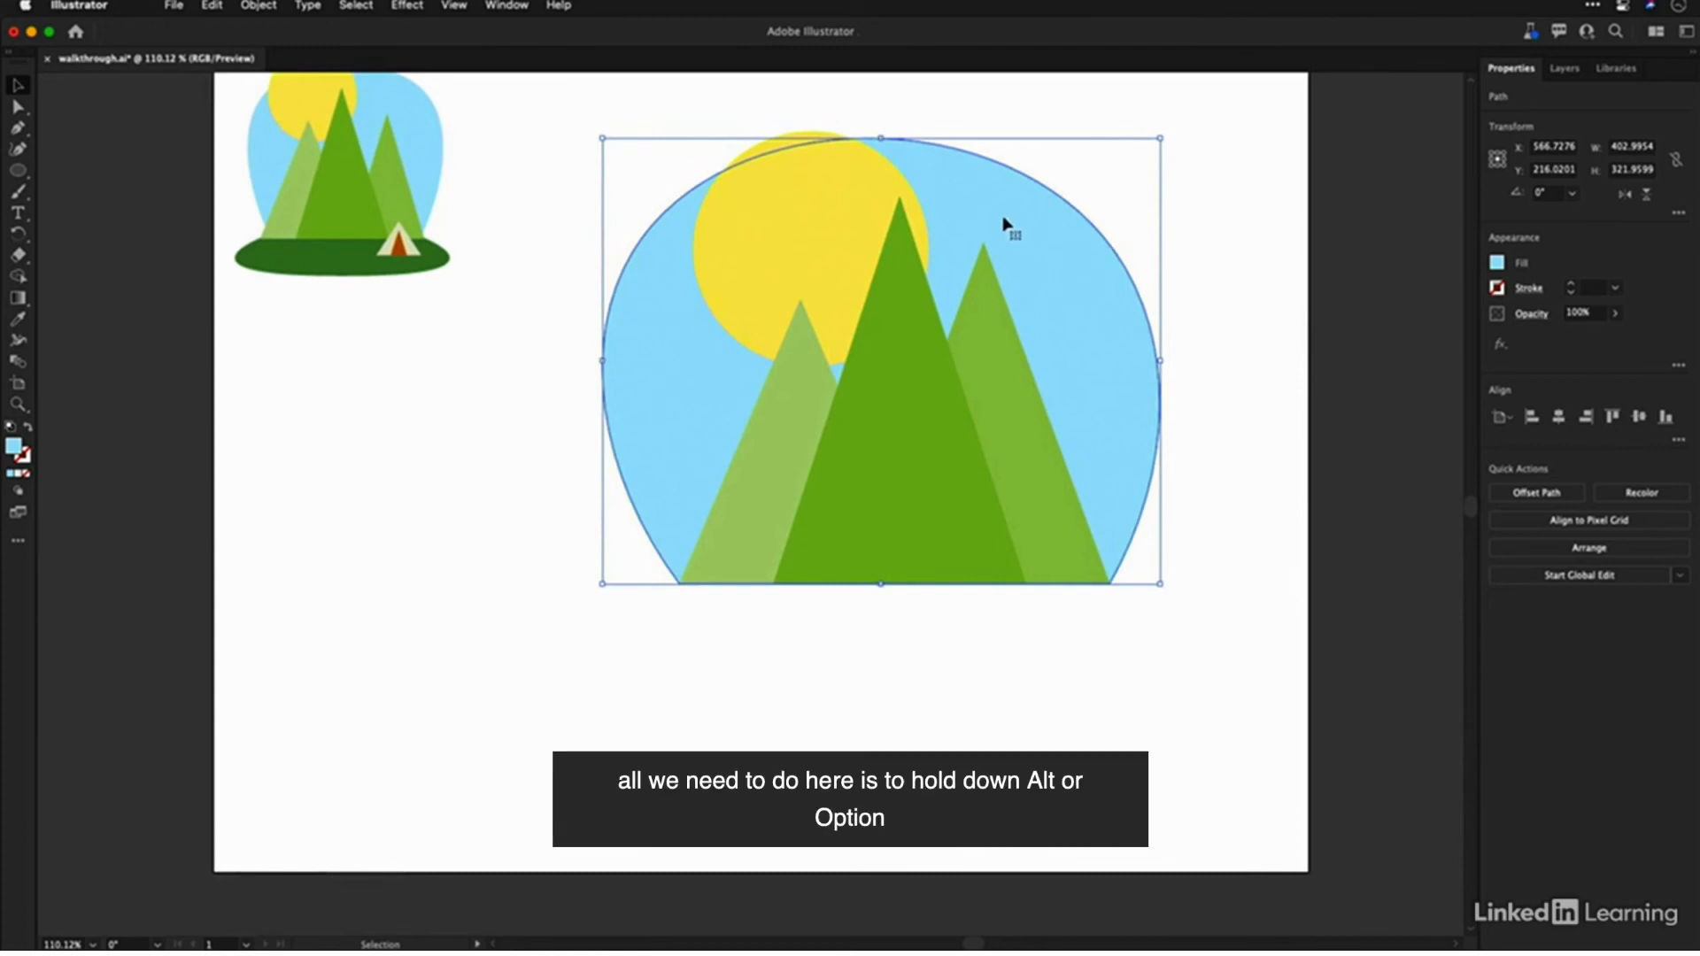
drag(1007, 224, 1083, 315)
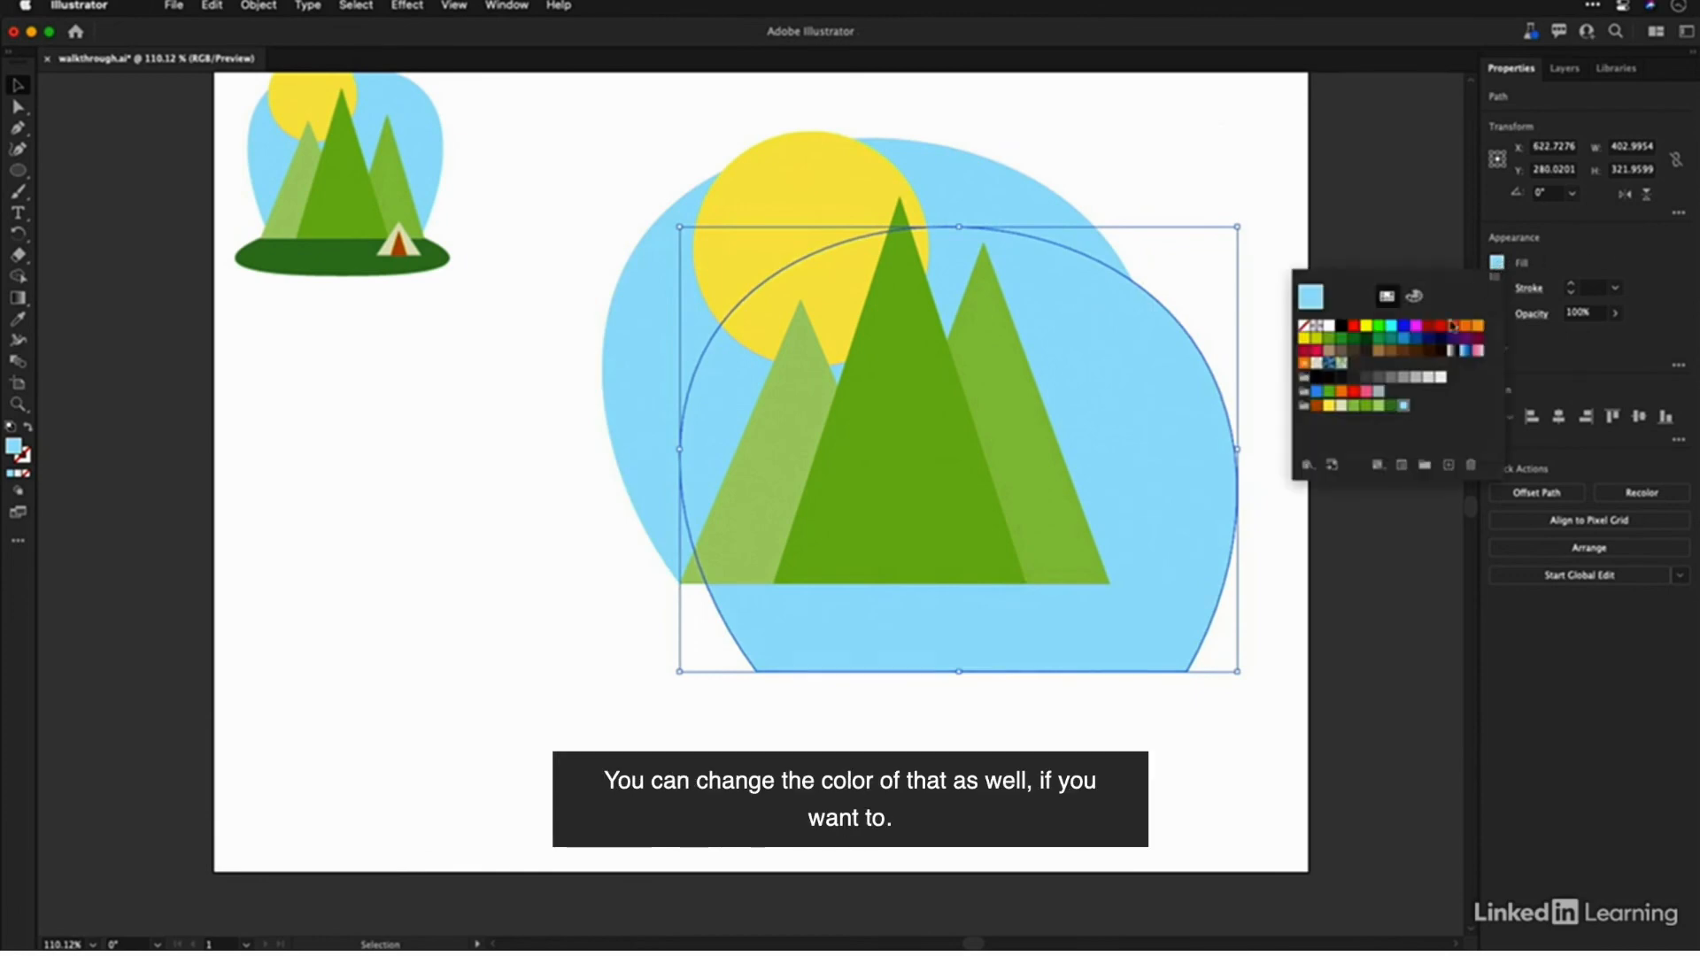
click(1392, 405)
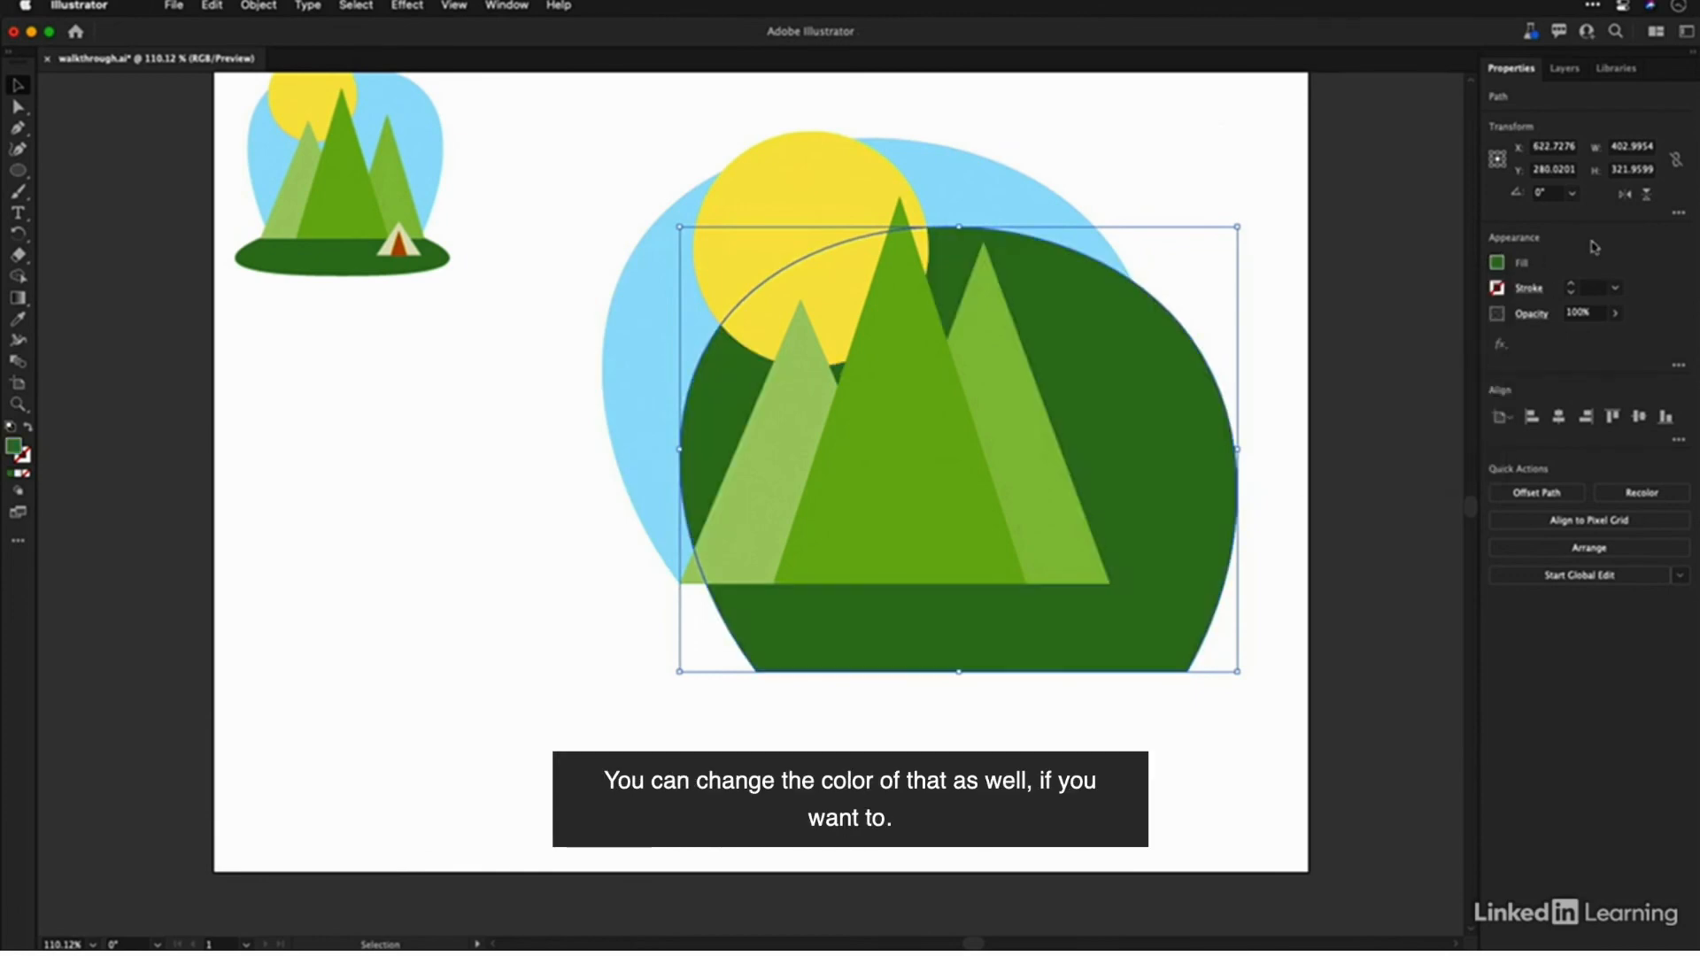
click(1594, 247)
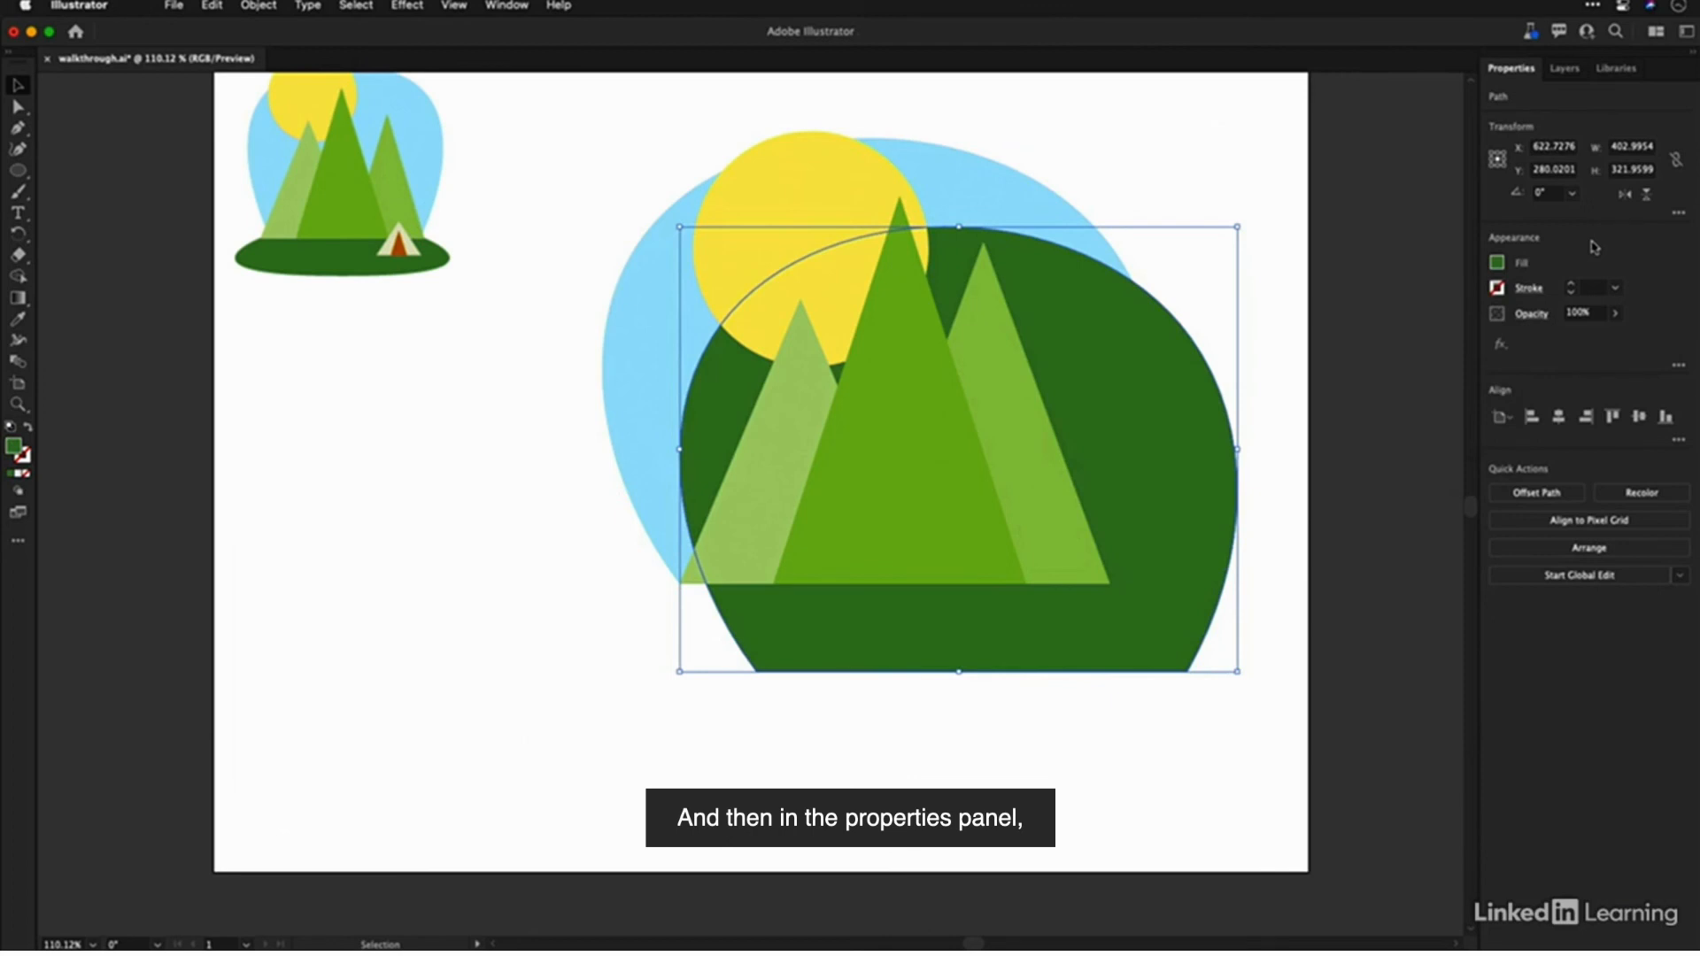
Step: Flip the dark green copy vertically and squash it into a shallow ground shape centered under the sky, with its flat edge along the mountains' base
click(1647, 196)
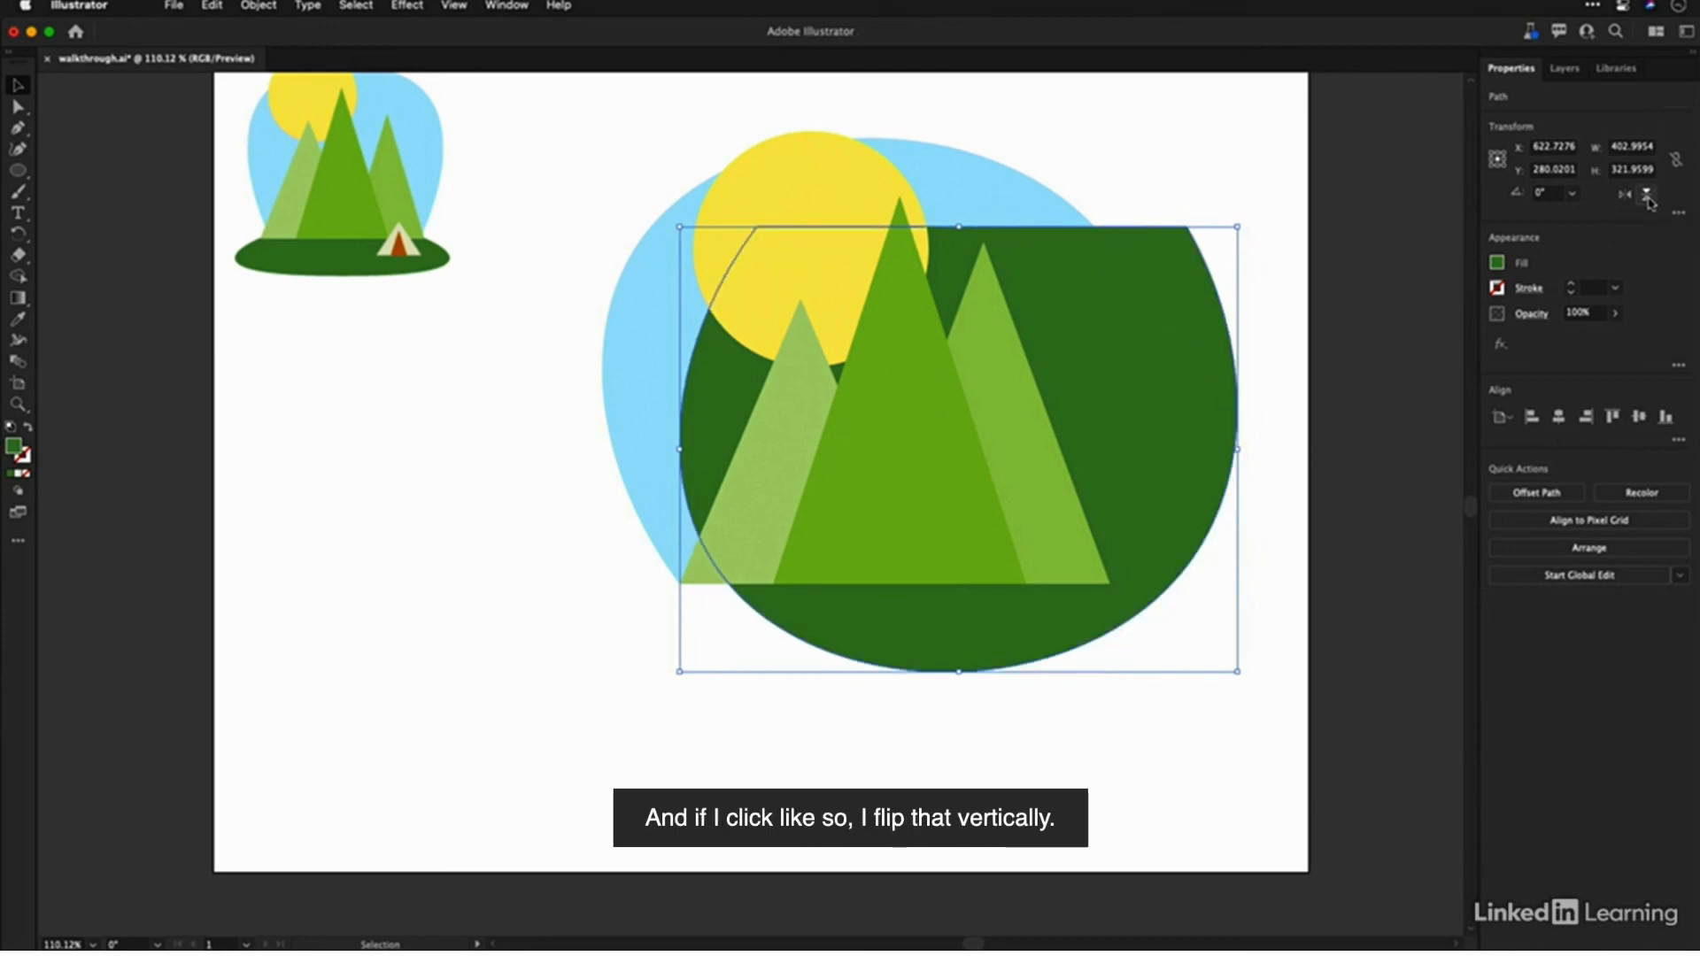
drag(1192, 320, 1115, 436)
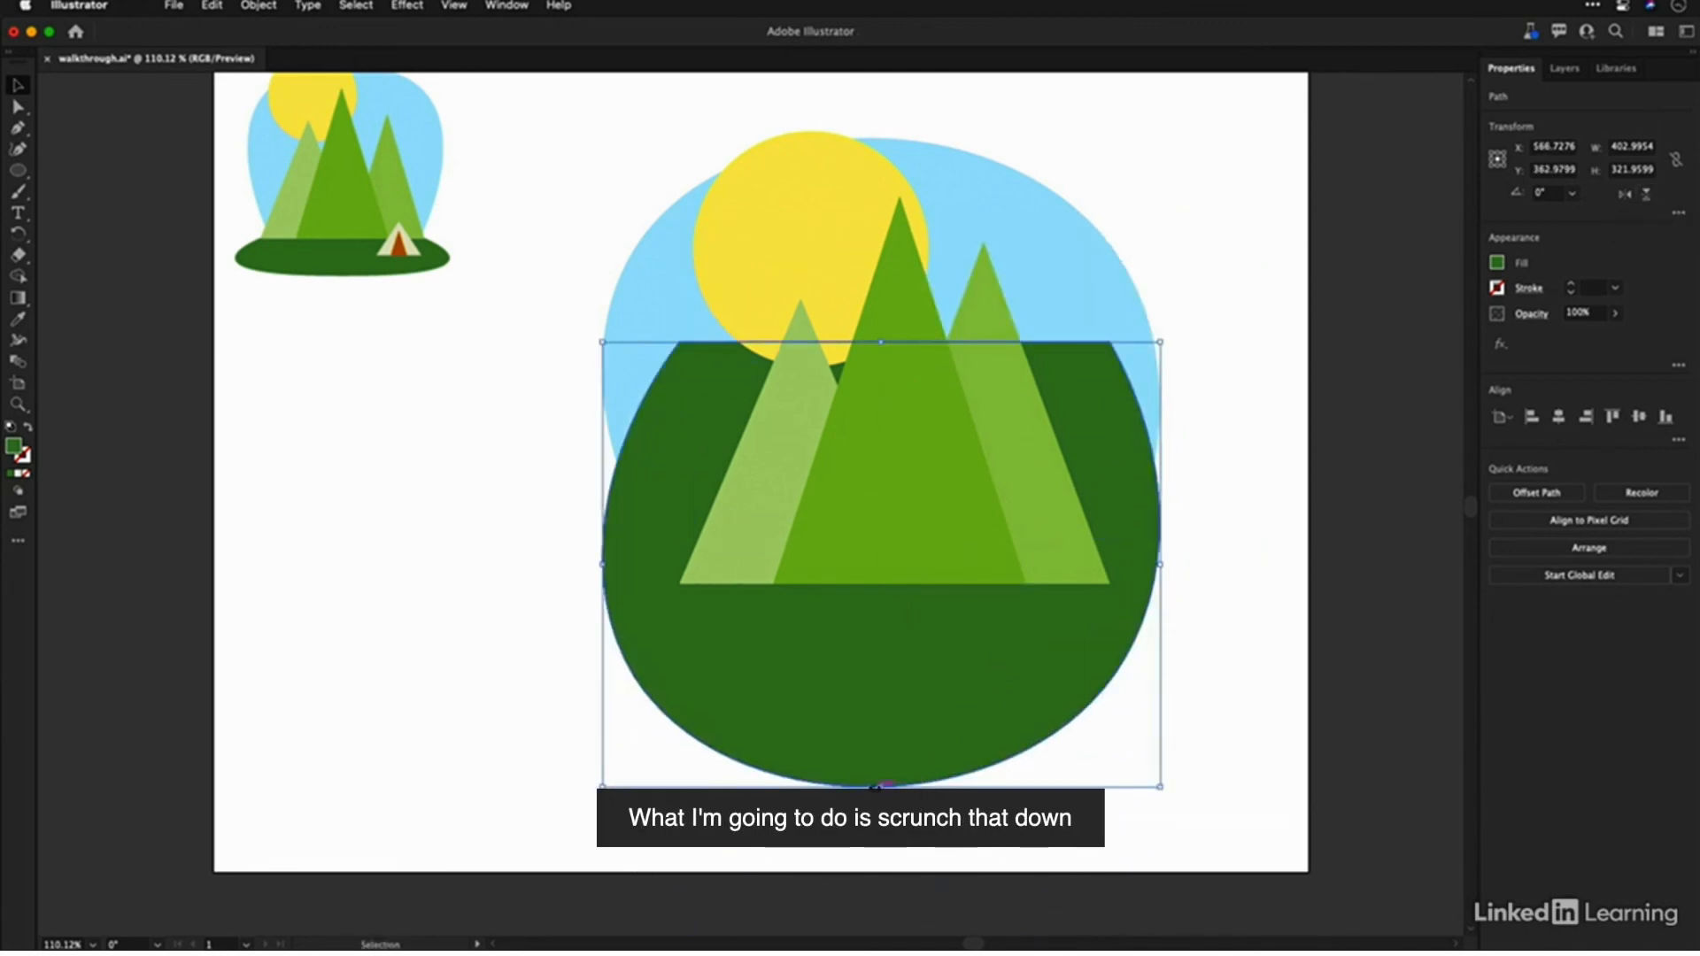
drag(881, 786, 843, 439)
drag(1123, 380, 1121, 616)
click(1243, 548)
scroll(1243, 548, up, 2)
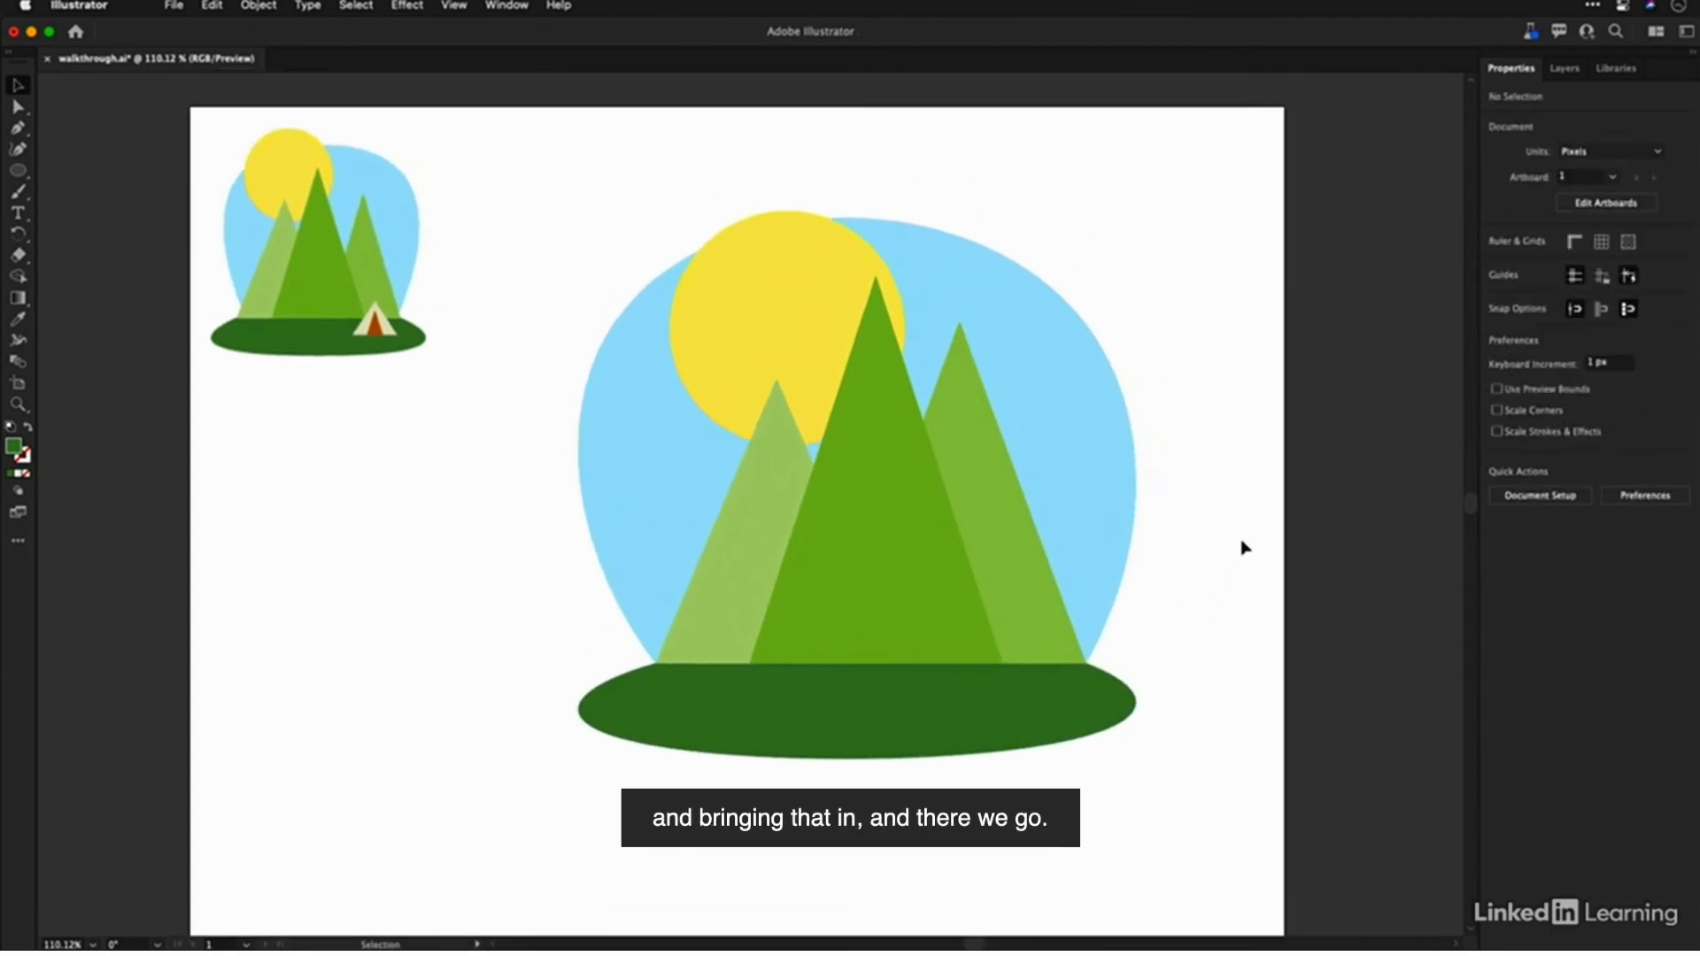